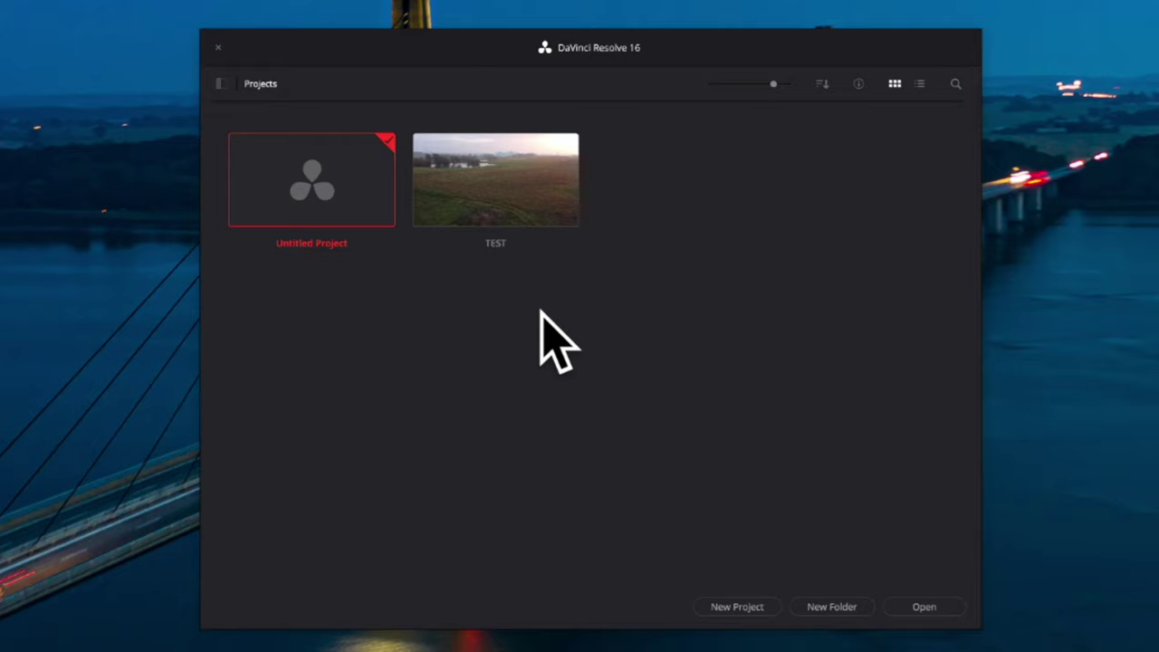
- Create a new project named 'Resolve 16 Sample Footage 1' in the Project Manager and open it
click(220, 83)
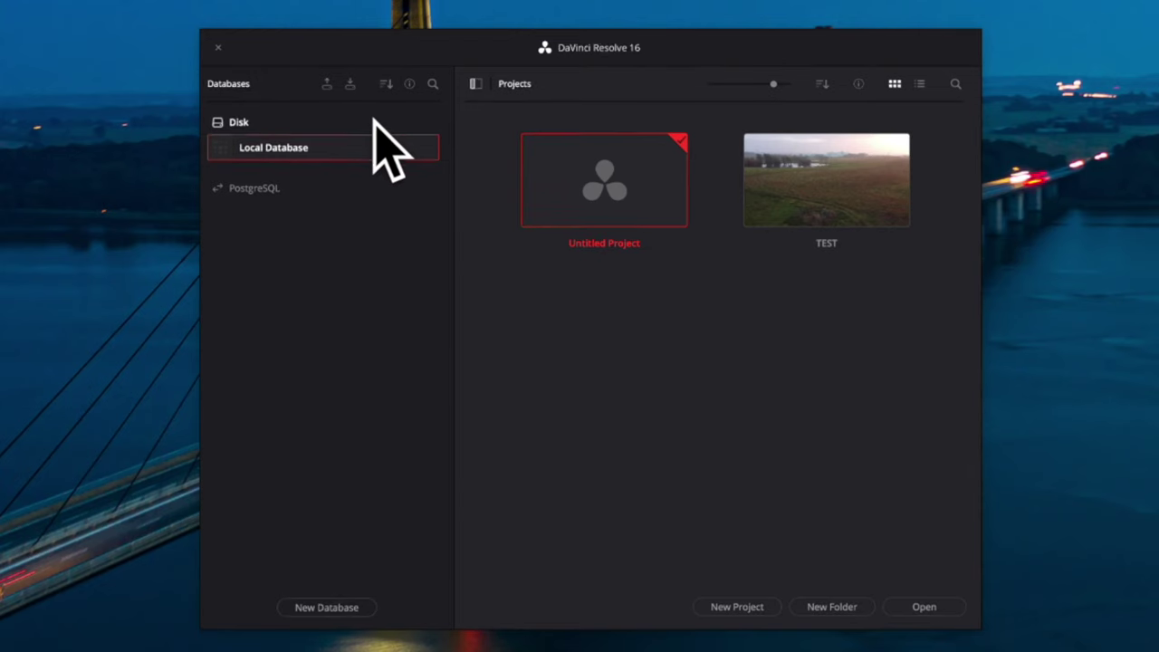
click(475, 84)
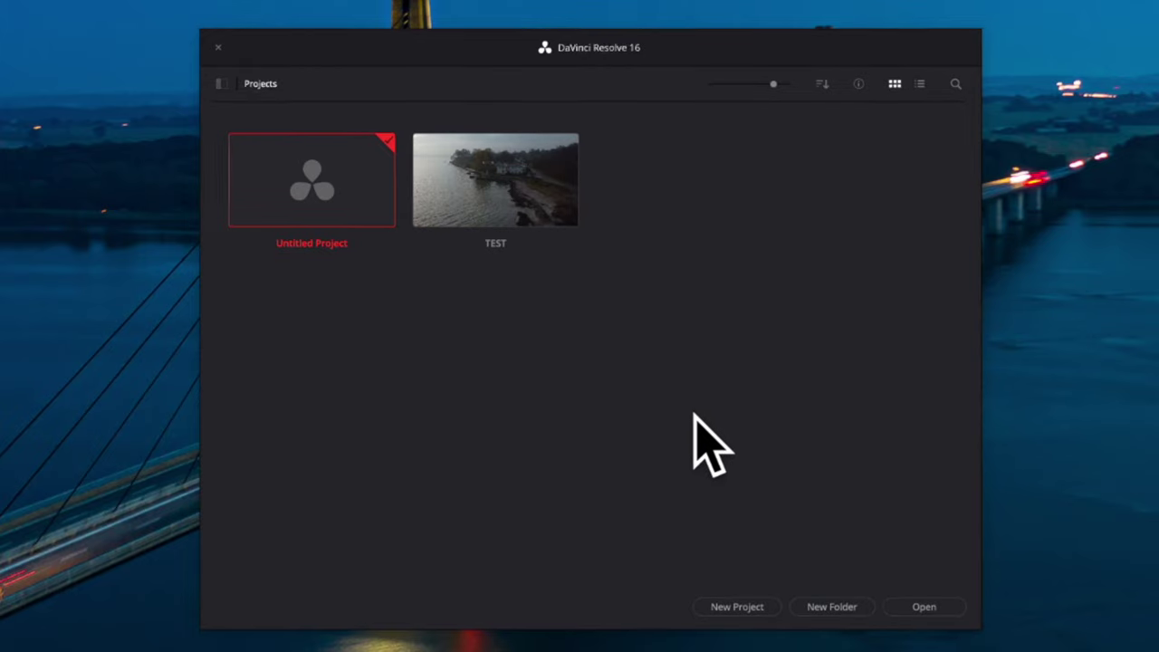
click(734, 609)
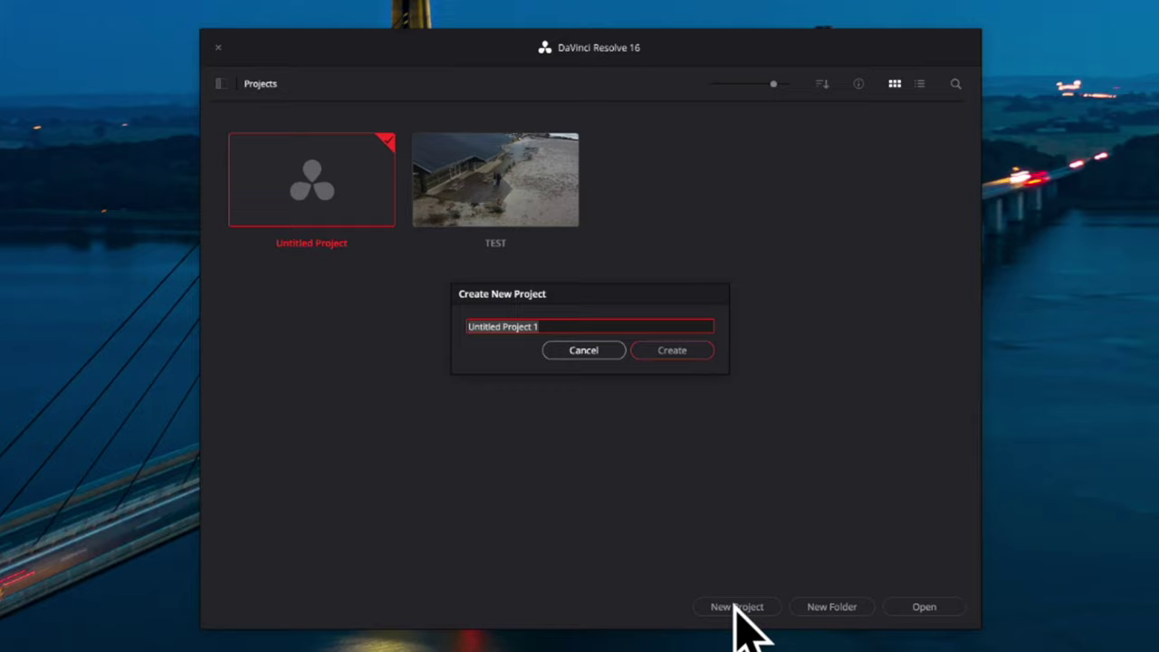
text(Resol)
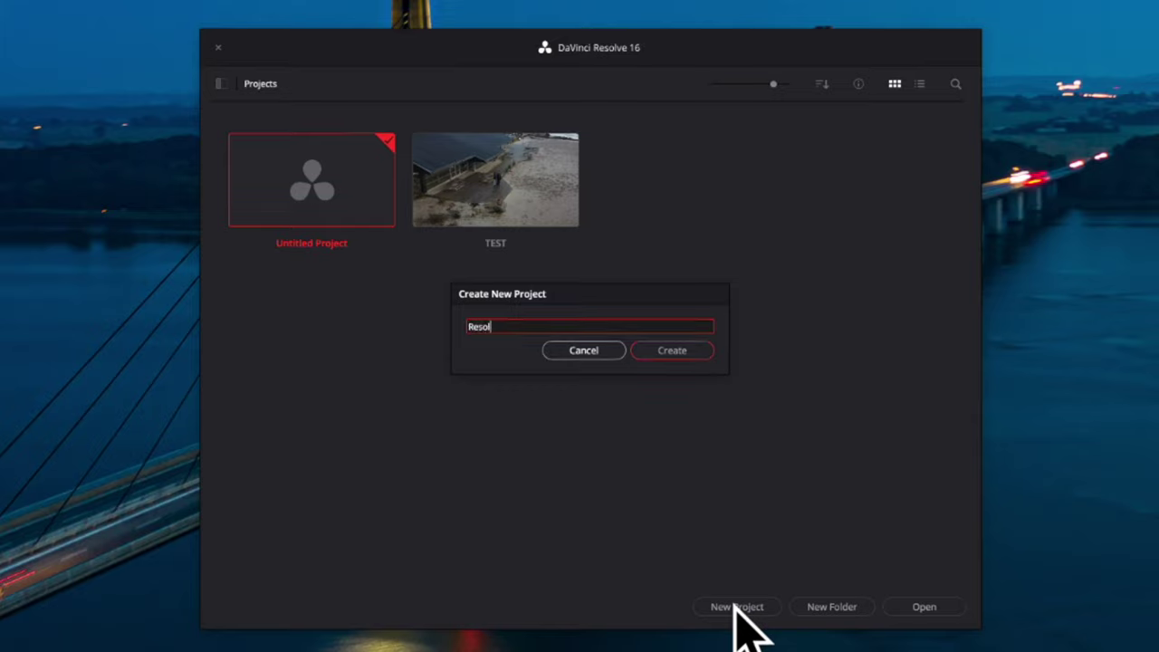
text(ve 16 Sample Footage 1)
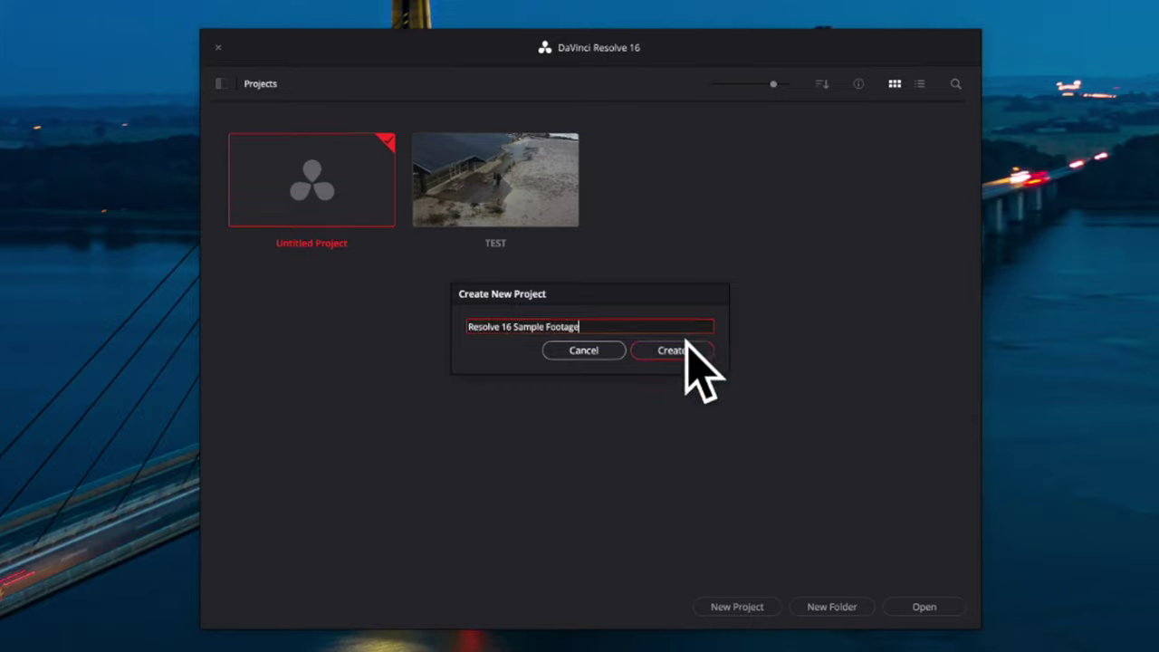
click(682, 346)
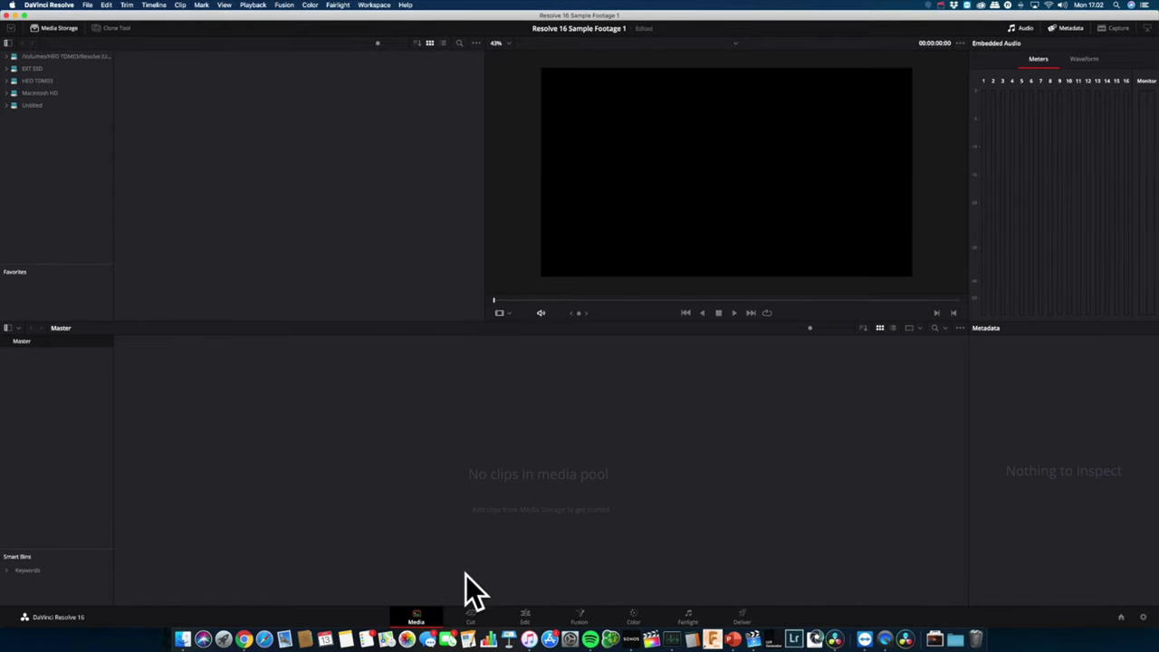
click(472, 620)
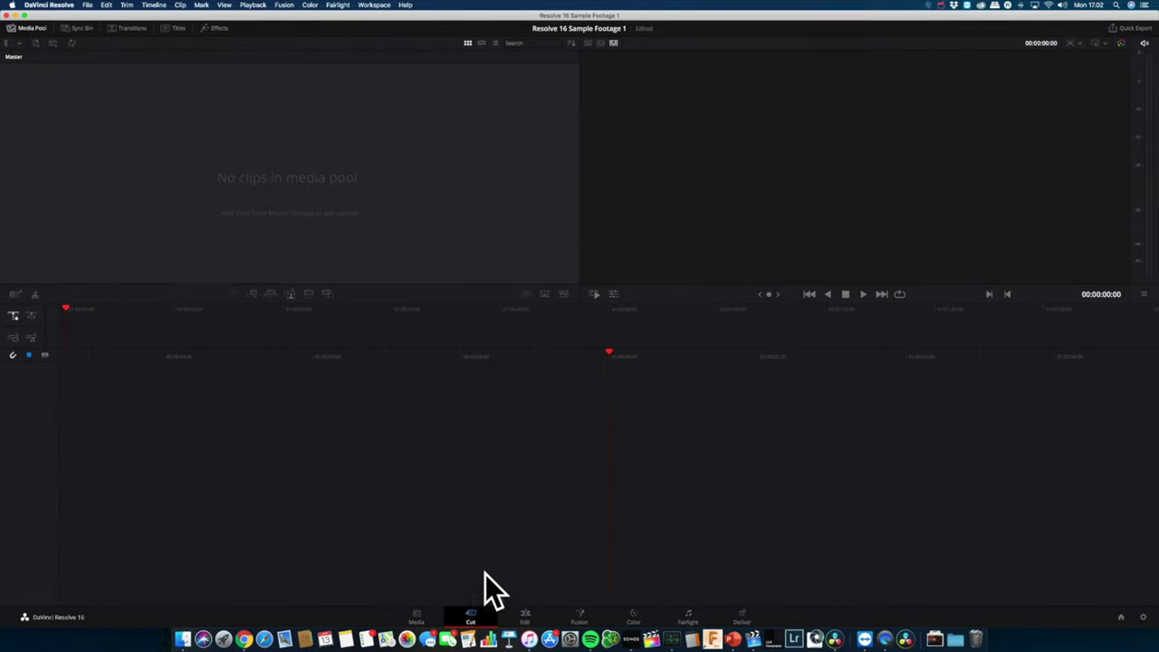
click(524, 614)
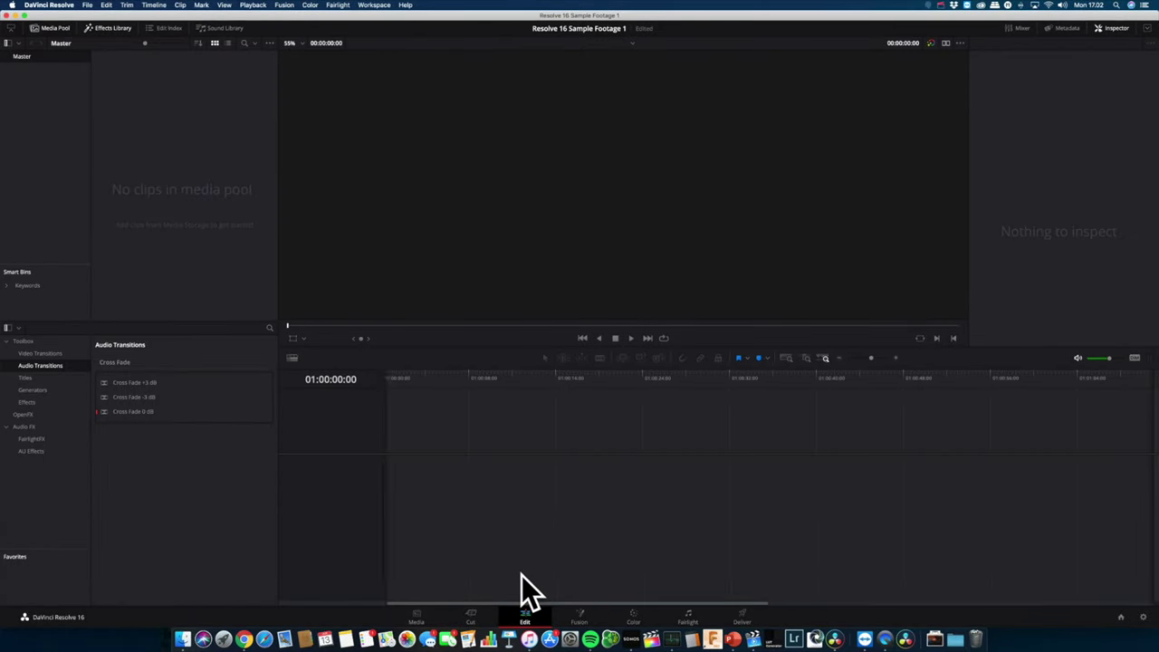
click(582, 614)
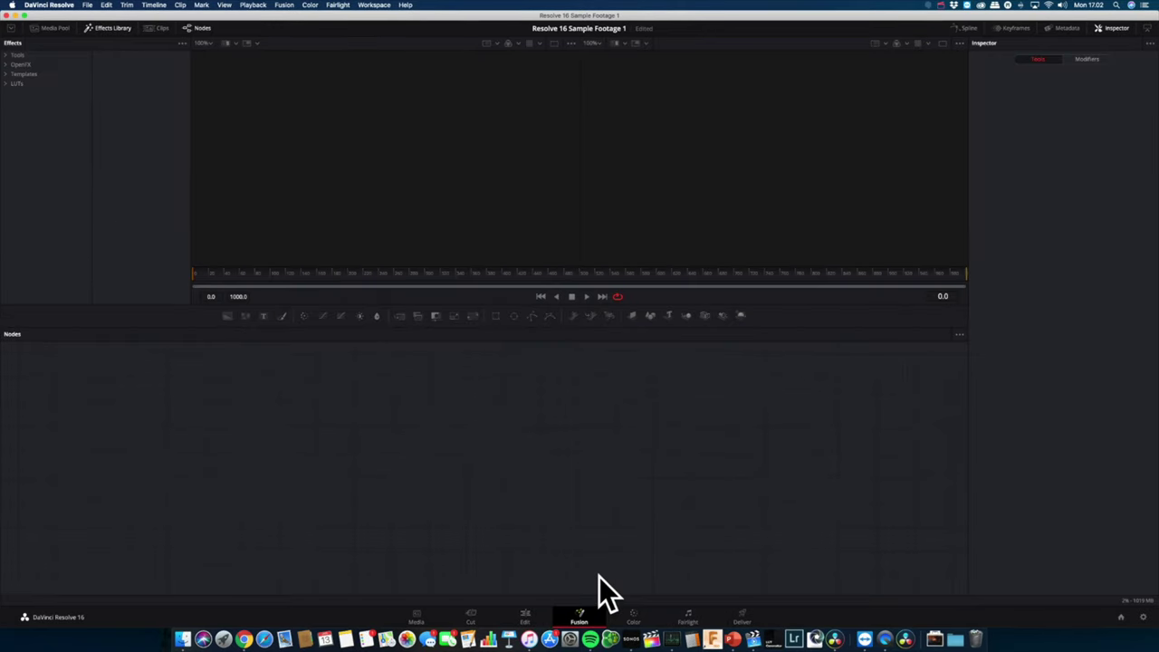
click(635, 616)
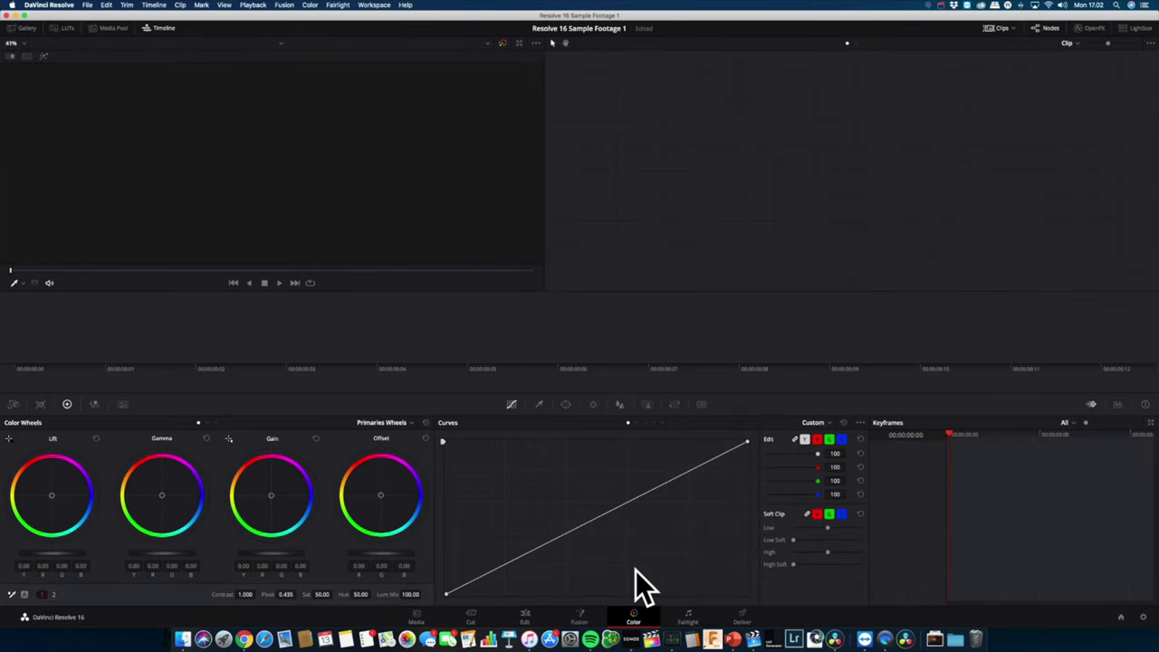
click(688, 612)
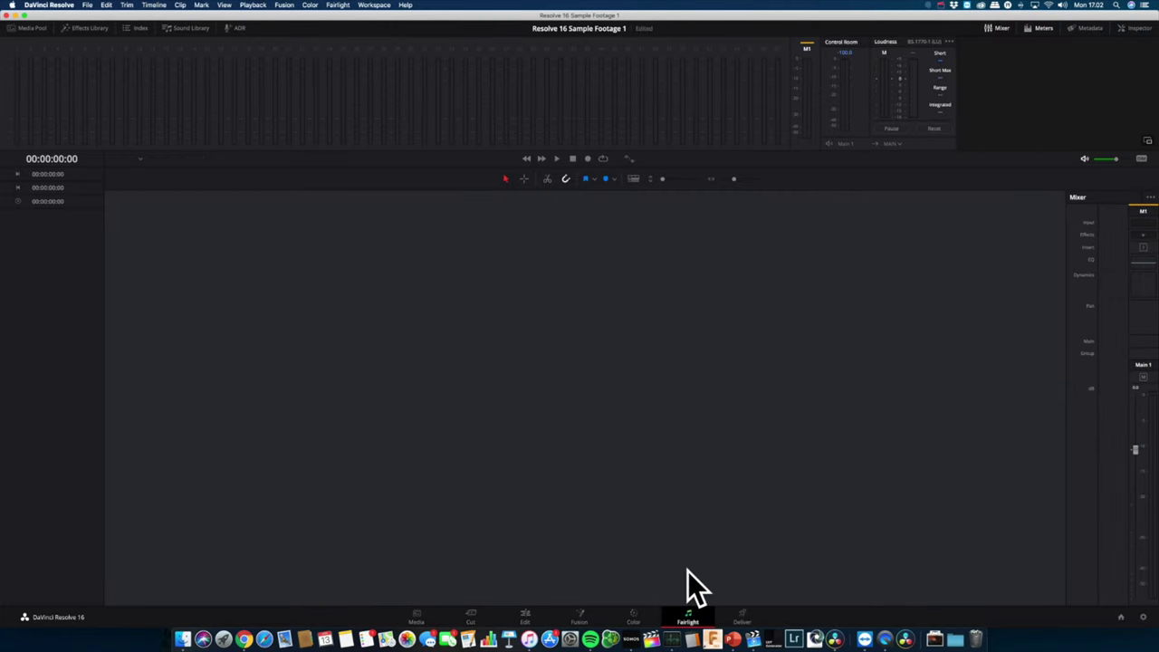
click(740, 618)
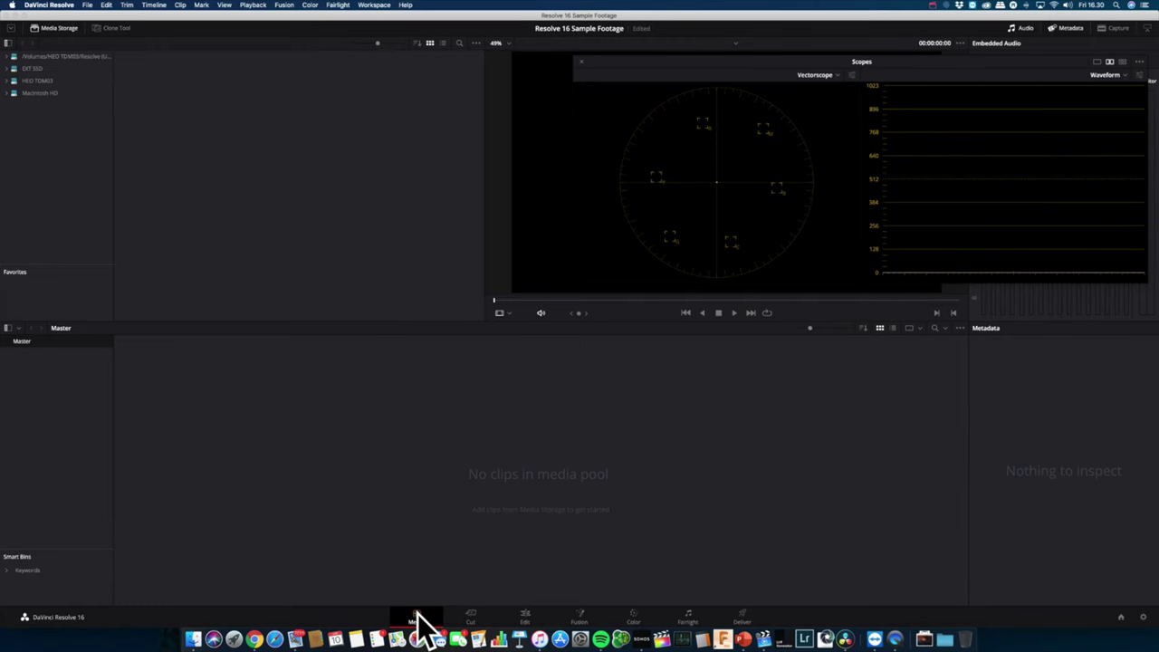
- Browse Media Storage to HEO TDM03 > Resolve > Knutstorp to list its clips
click(525, 619)
click(634, 620)
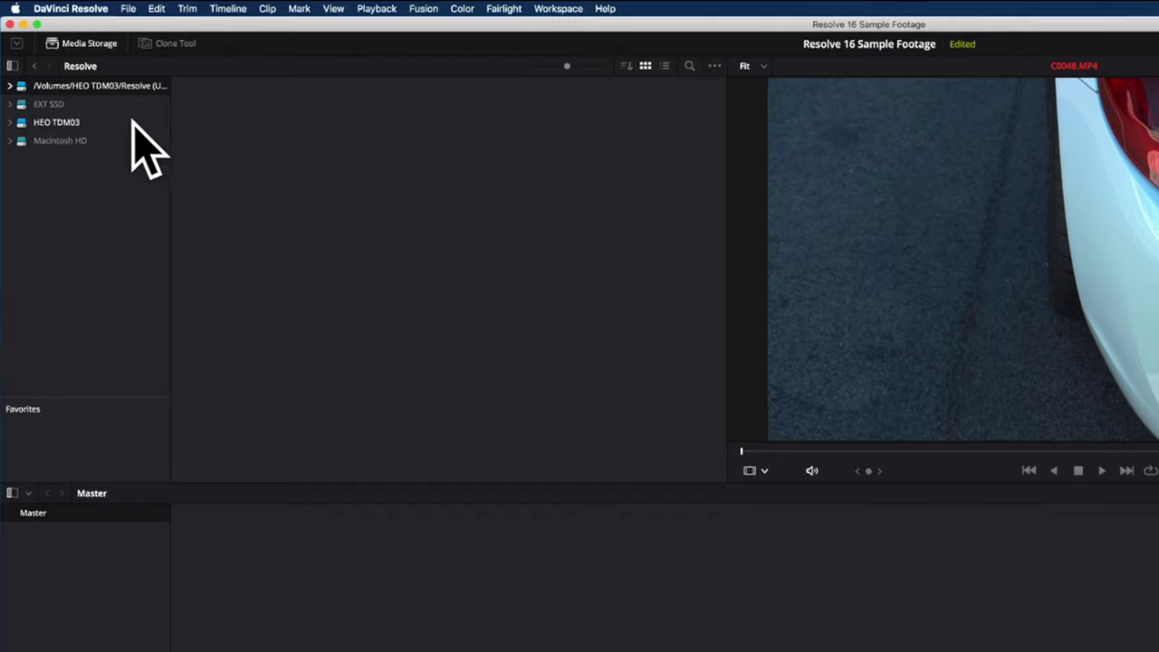
click(10, 122)
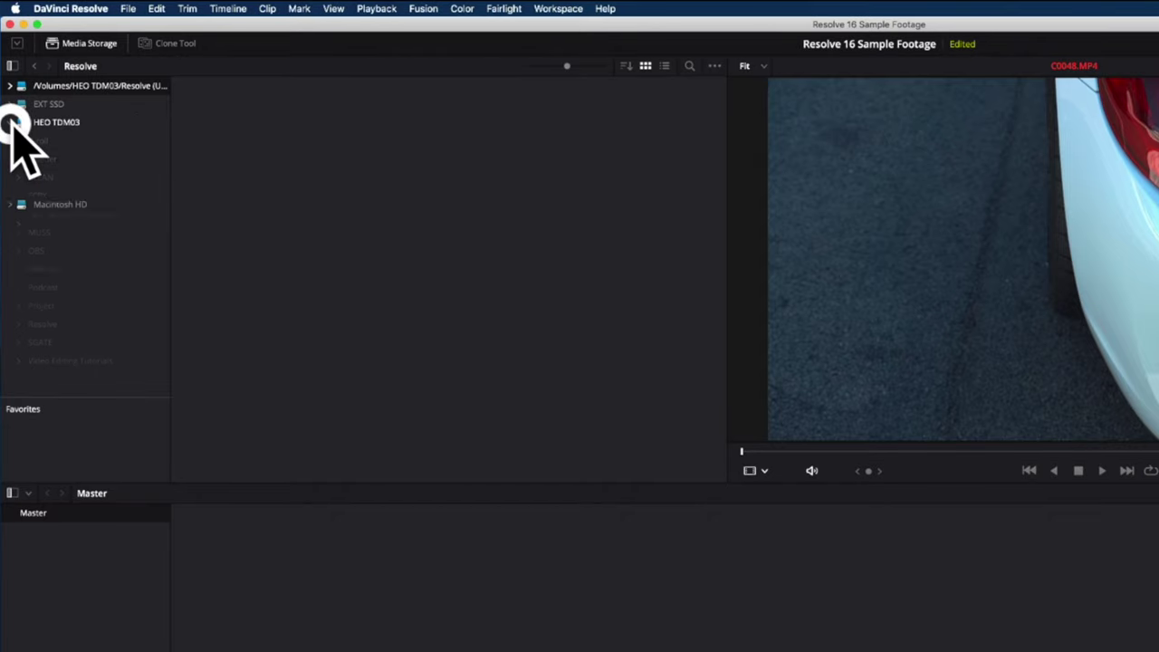
click(43, 324)
double_click(216, 109)
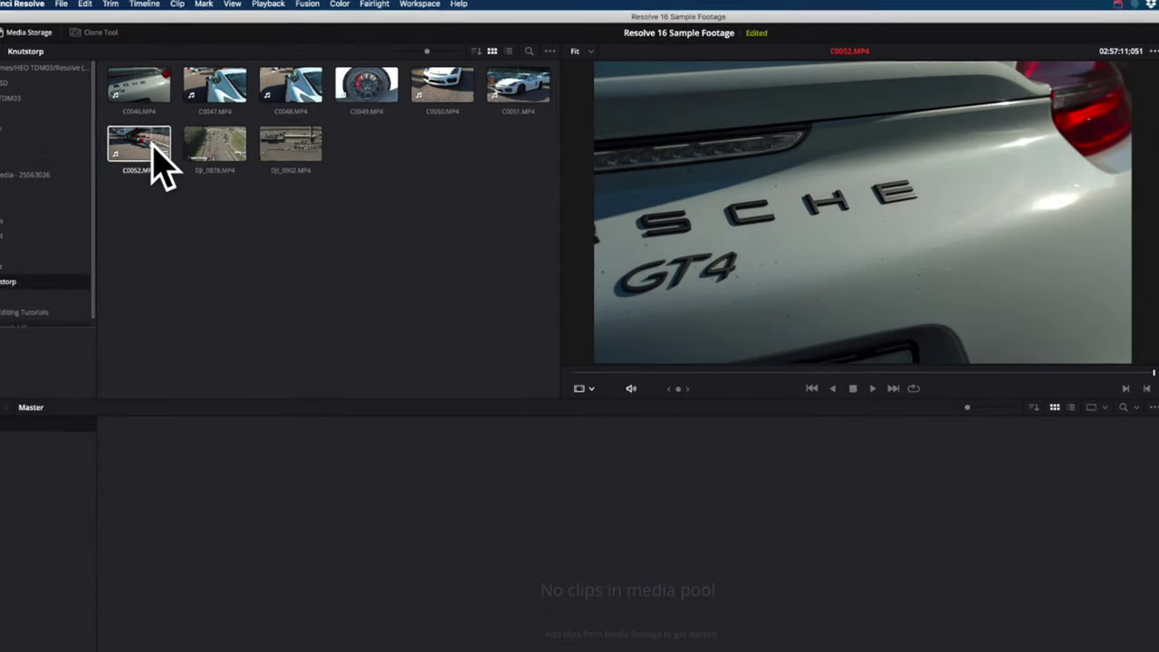
- Add clip C0051 to the media pool and change the project frame rate to match it
click(154, 115)
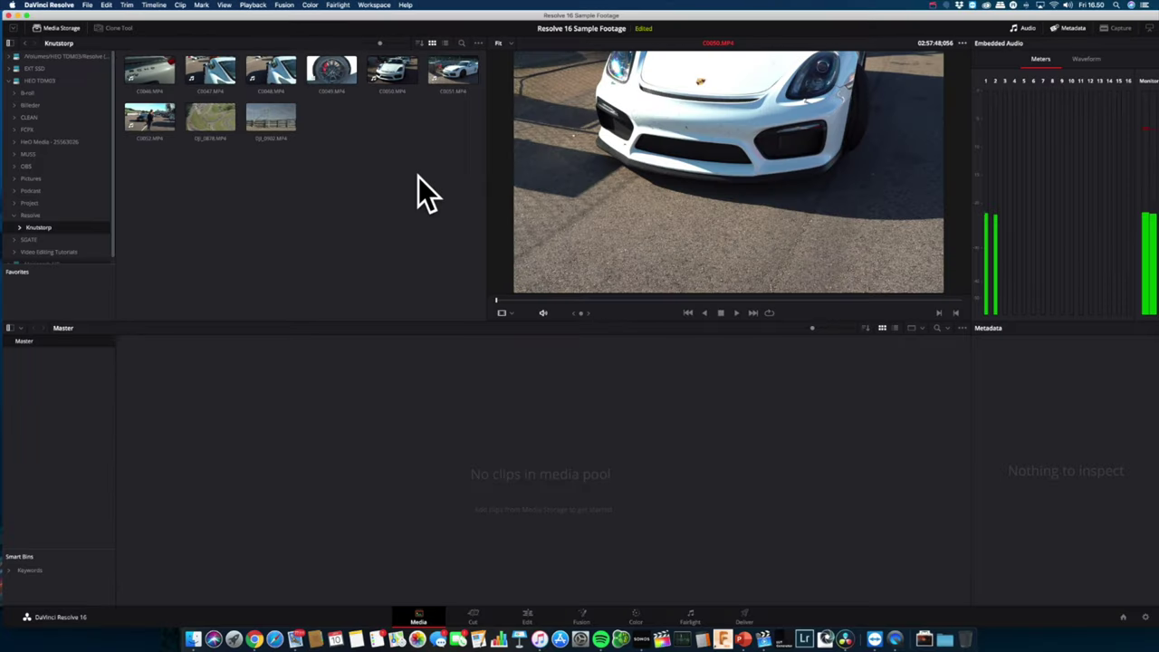
drag(453, 78, 544, 474)
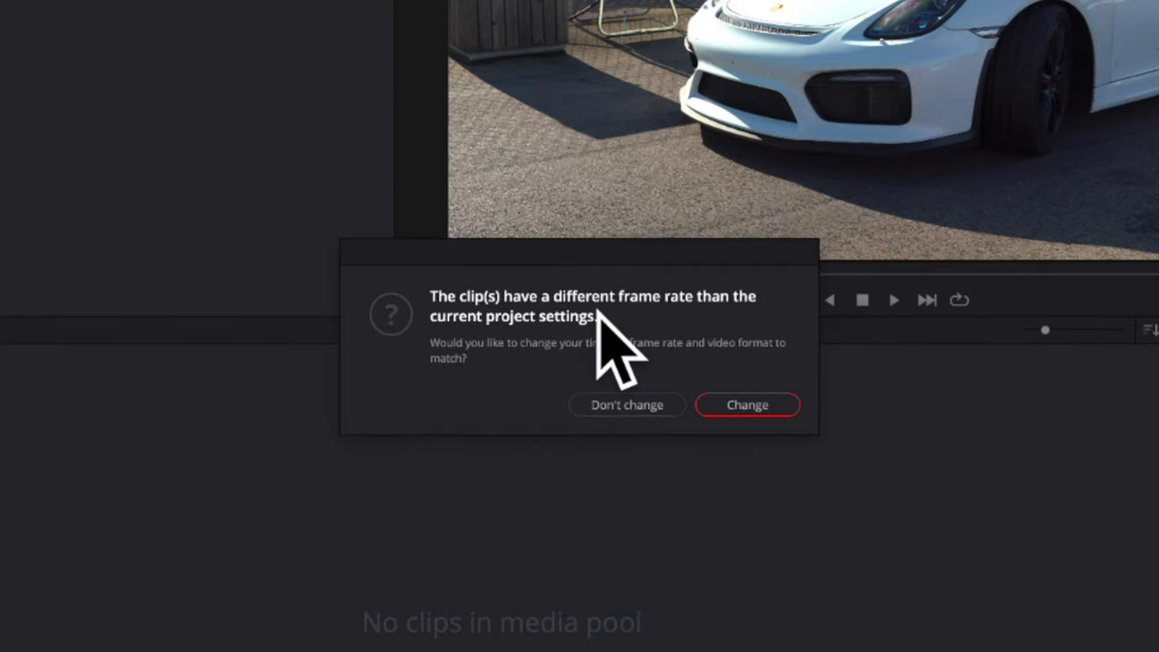
click(750, 405)
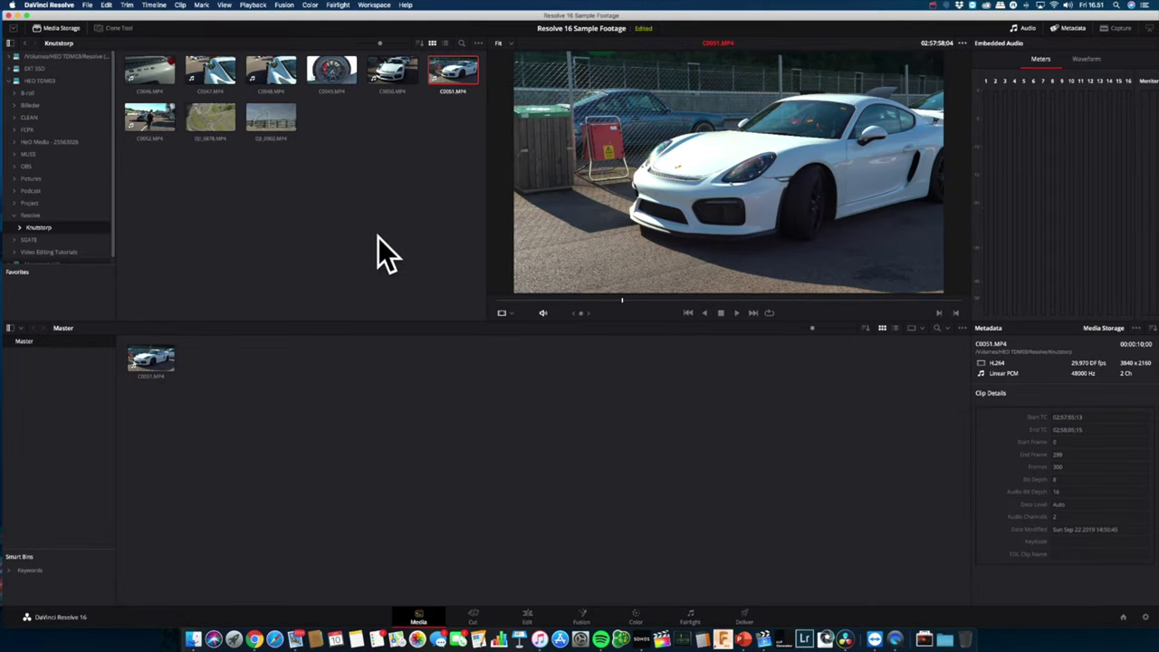
- Bring the remaining Knutstorp clips into the media pool and inspect drone clip DJI_0878.MP4's details
drag(397, 180, 239, 381)
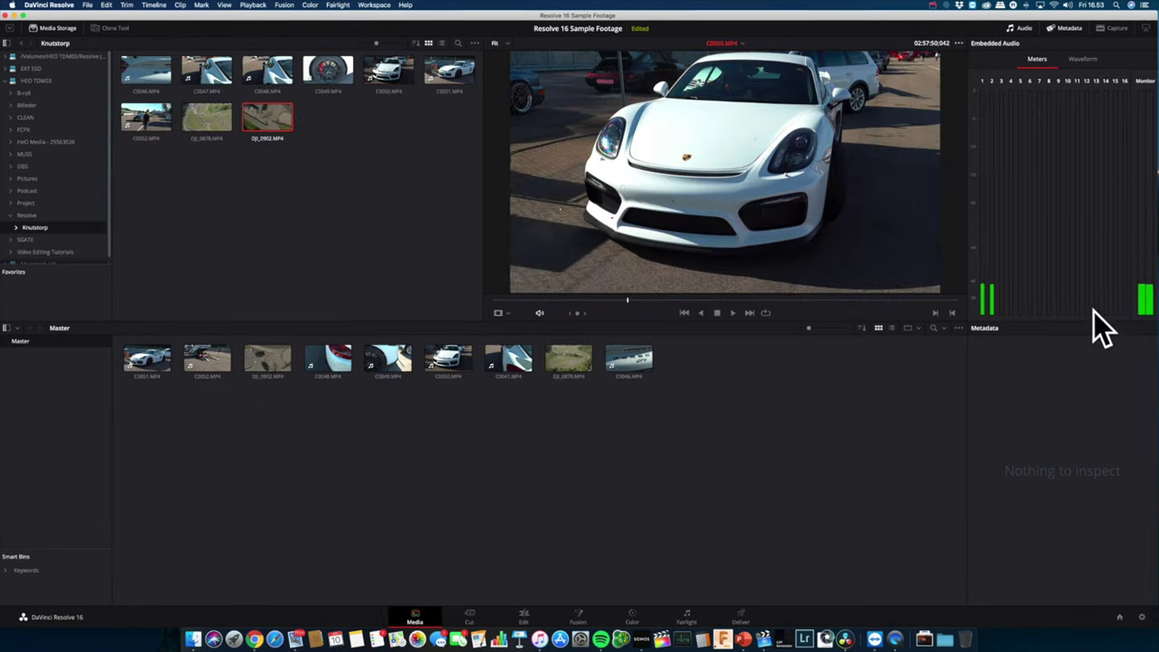
click(568, 362)
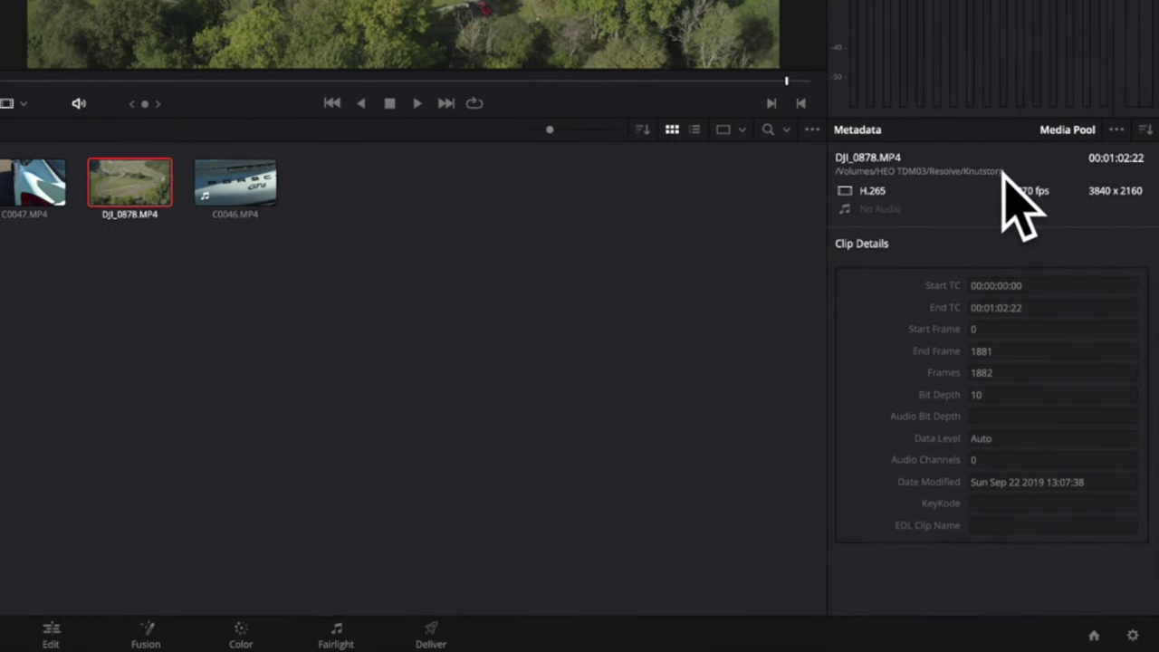
click(295, 456)
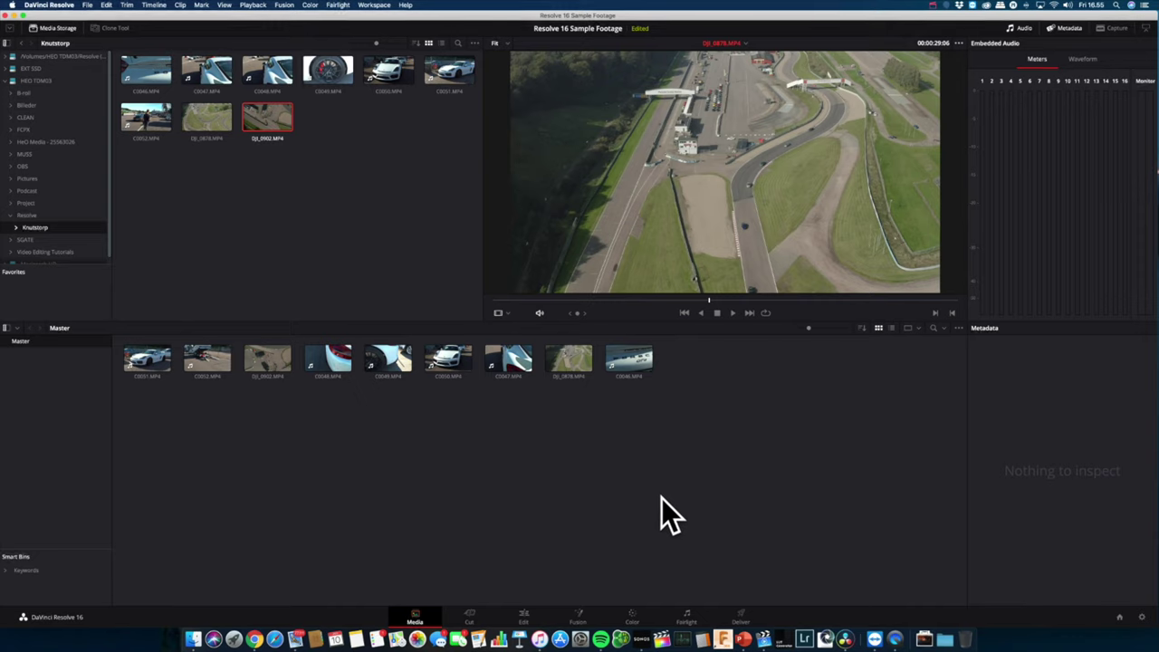
click(523, 617)
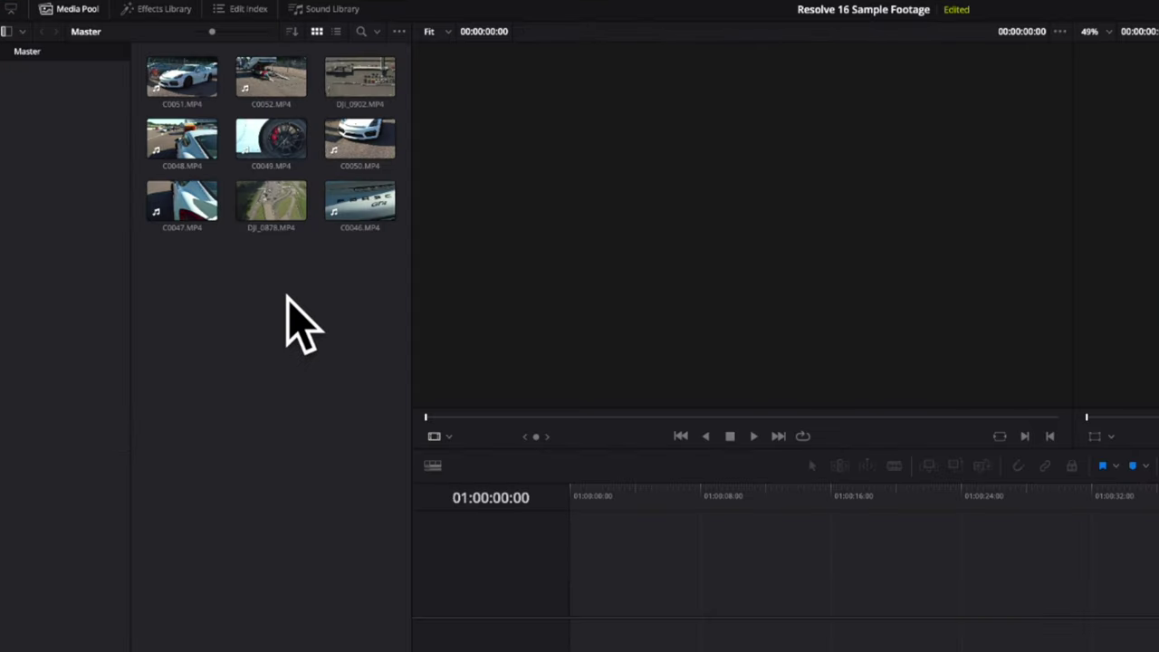
- Place C0051 at the start of a new timeline, followed by C0047
click(264, 199)
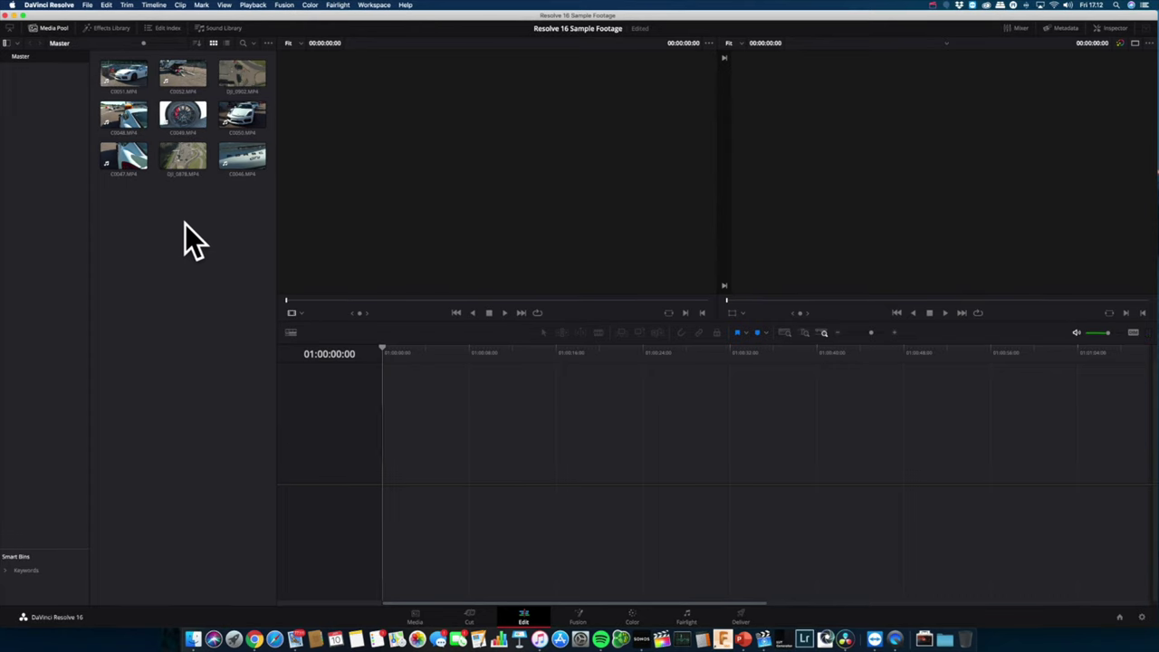
click(119, 76)
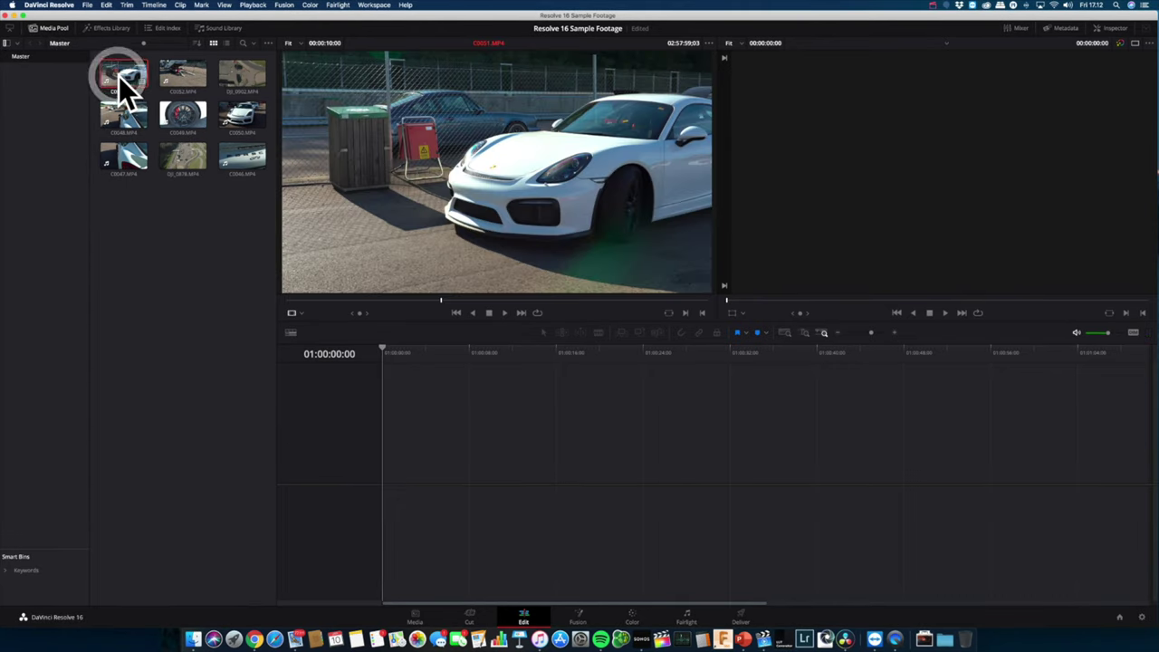
drag(119, 76, 389, 450)
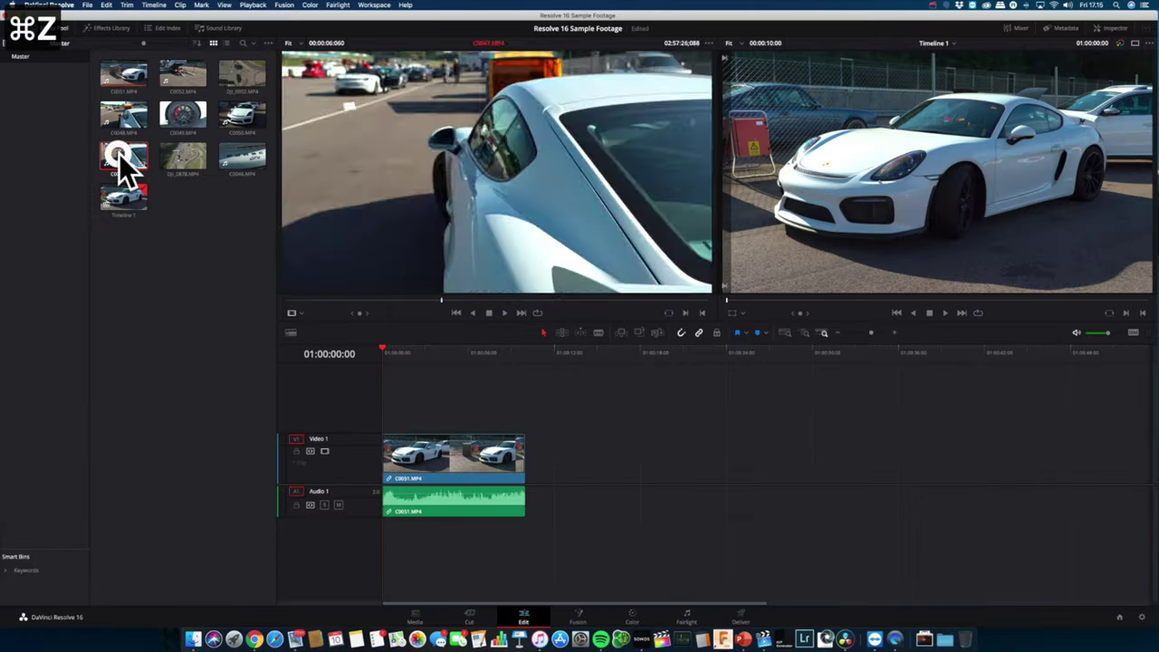
drag(116, 158, 536, 470)
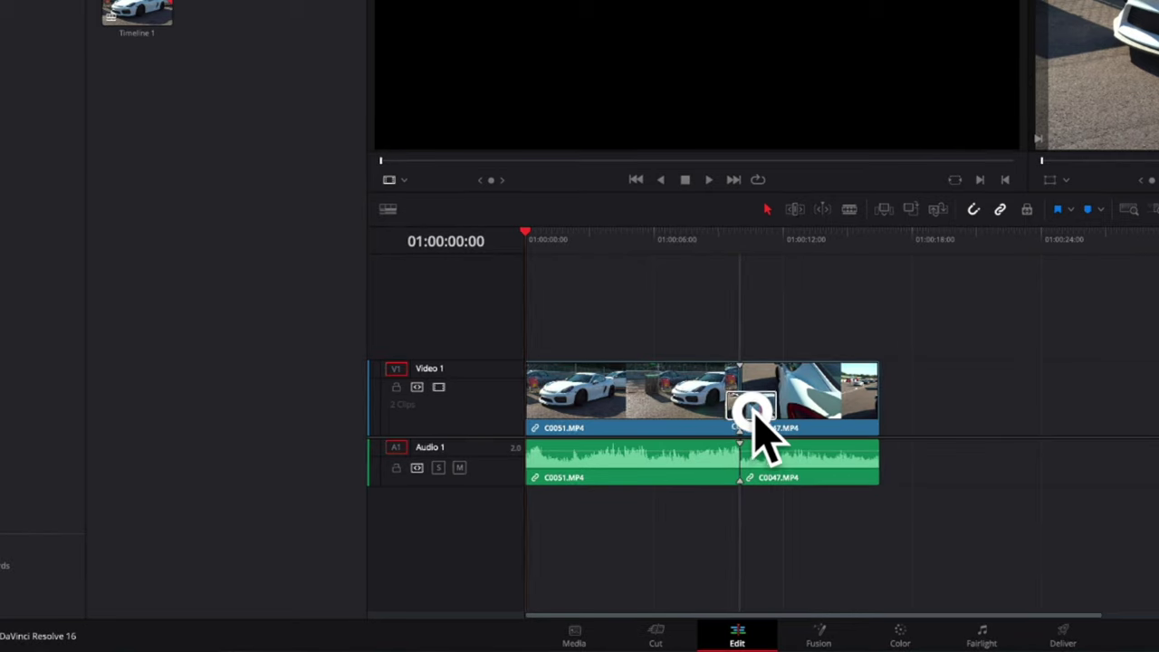
mouse_move(755, 412)
mouse_down()
mouse_move(767, 407)
mouse_move(760, 396)
mouse_up()
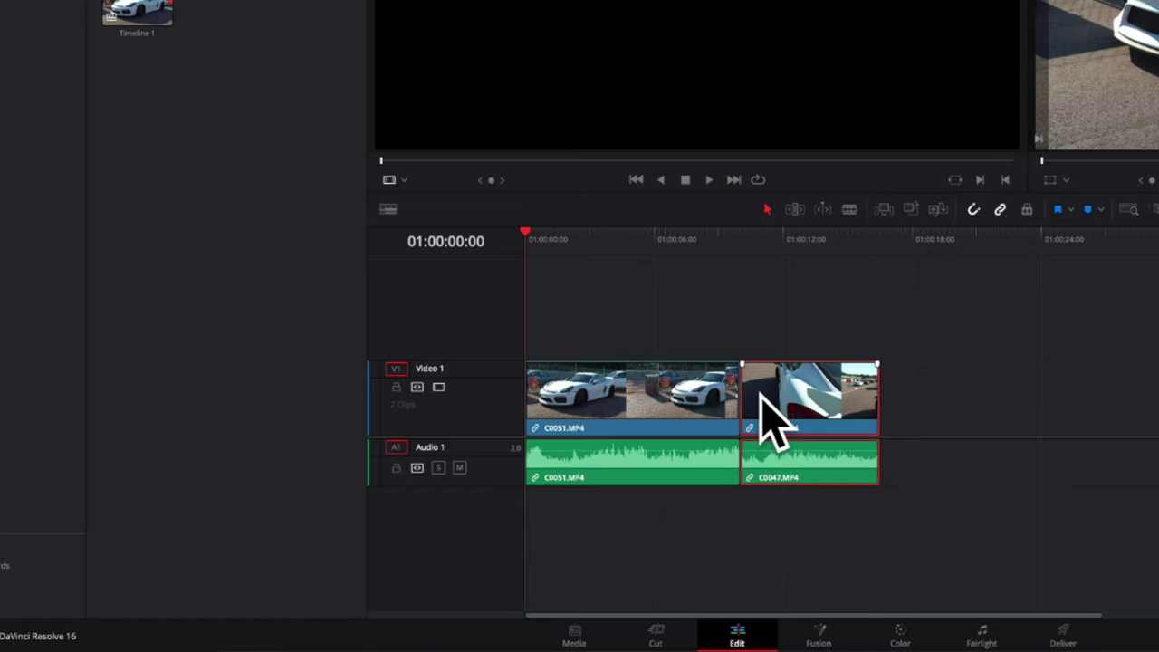
- Turn off snapping and slide C0047 left so it butts against C0051
click(818, 383)
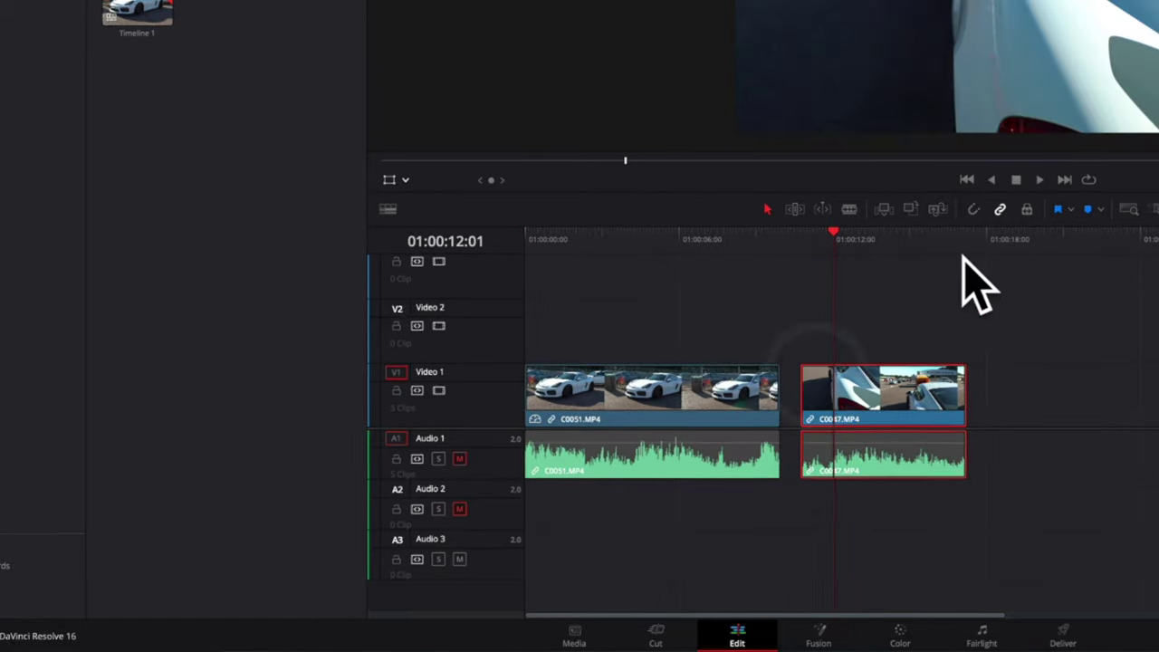
click(970, 213)
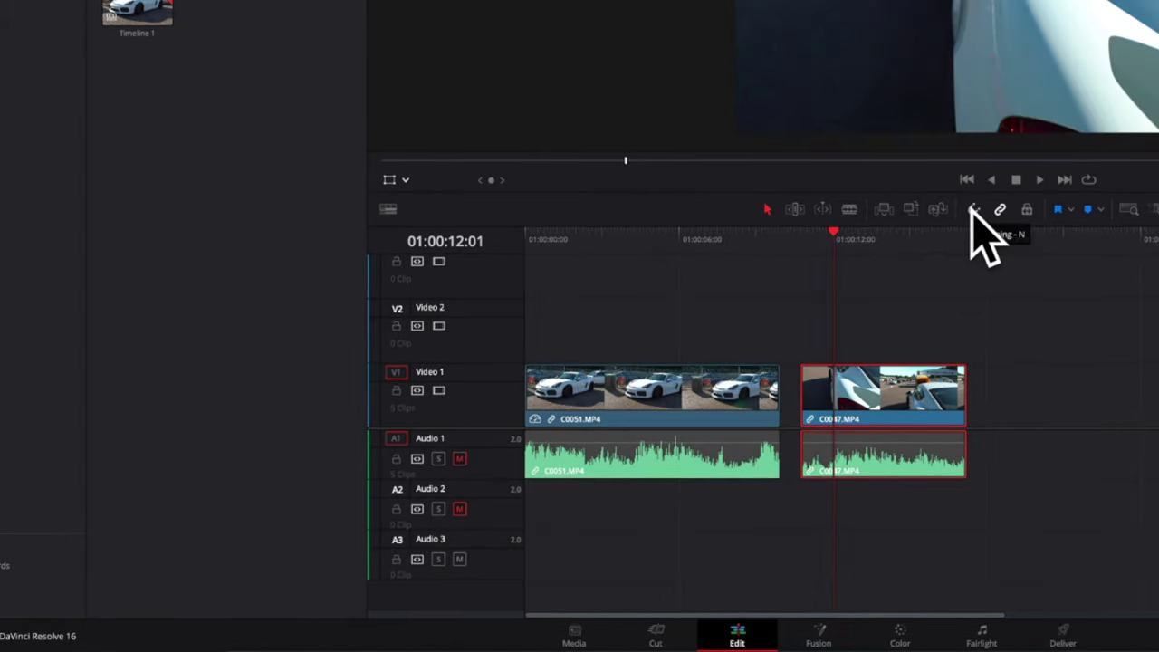
drag(917, 392, 889, 395)
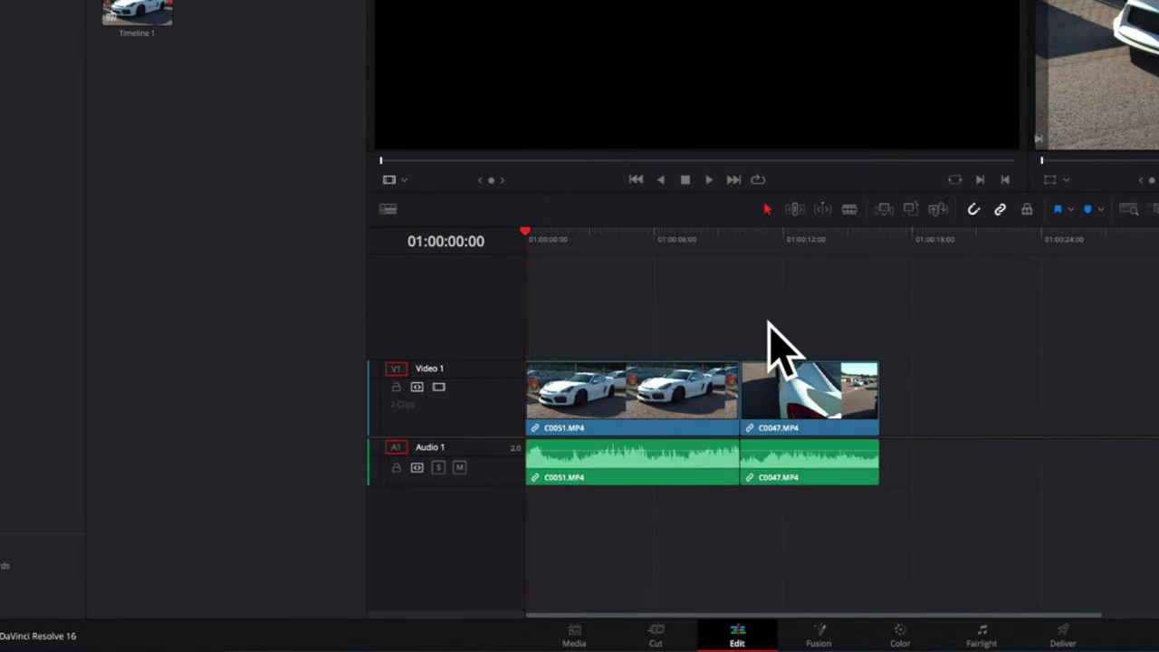
- Set the timeline's video clip display style to show thumbnails
click(388, 208)
click(344, 316)
click(386, 315)
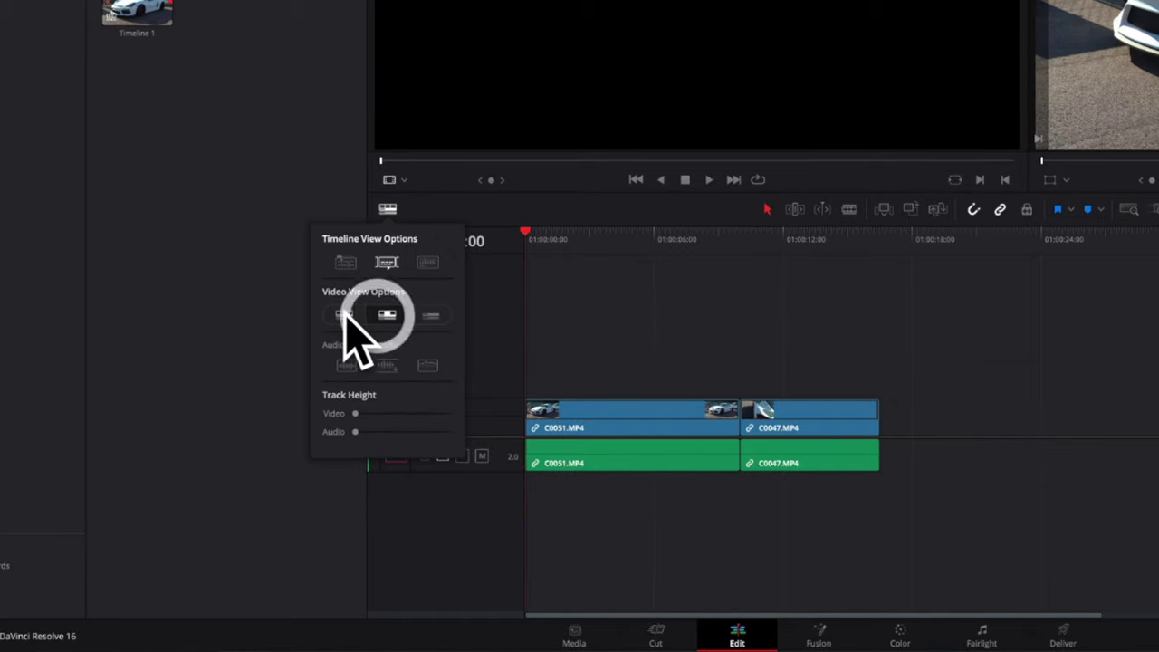
click(430, 315)
click(430, 315)
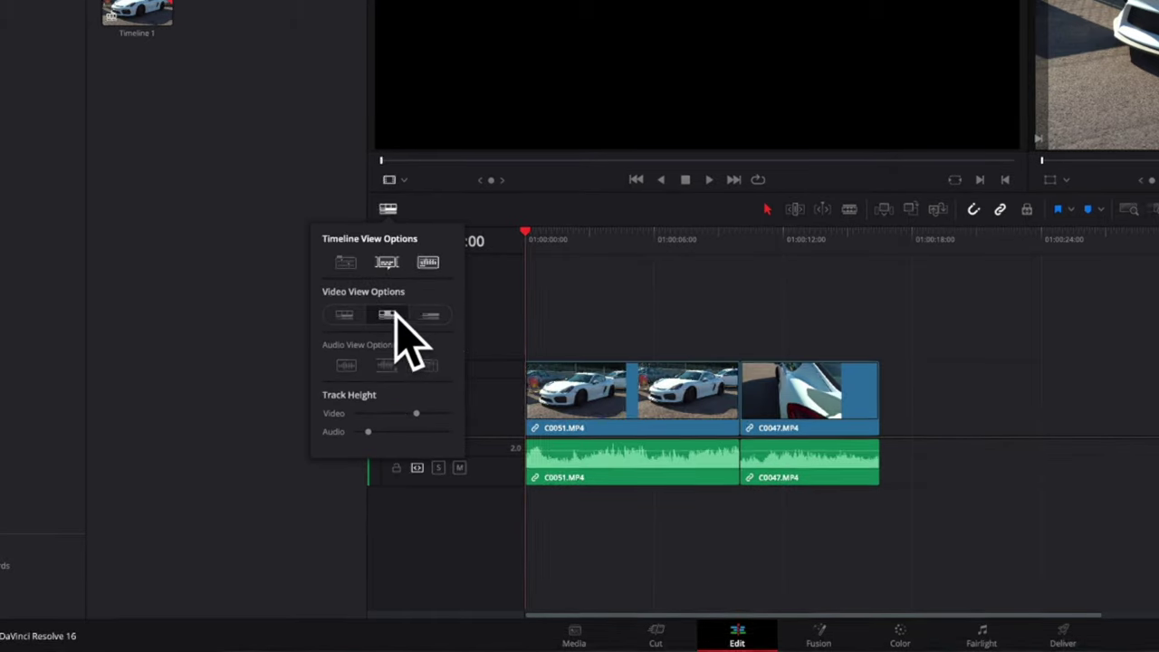
click(381, 314)
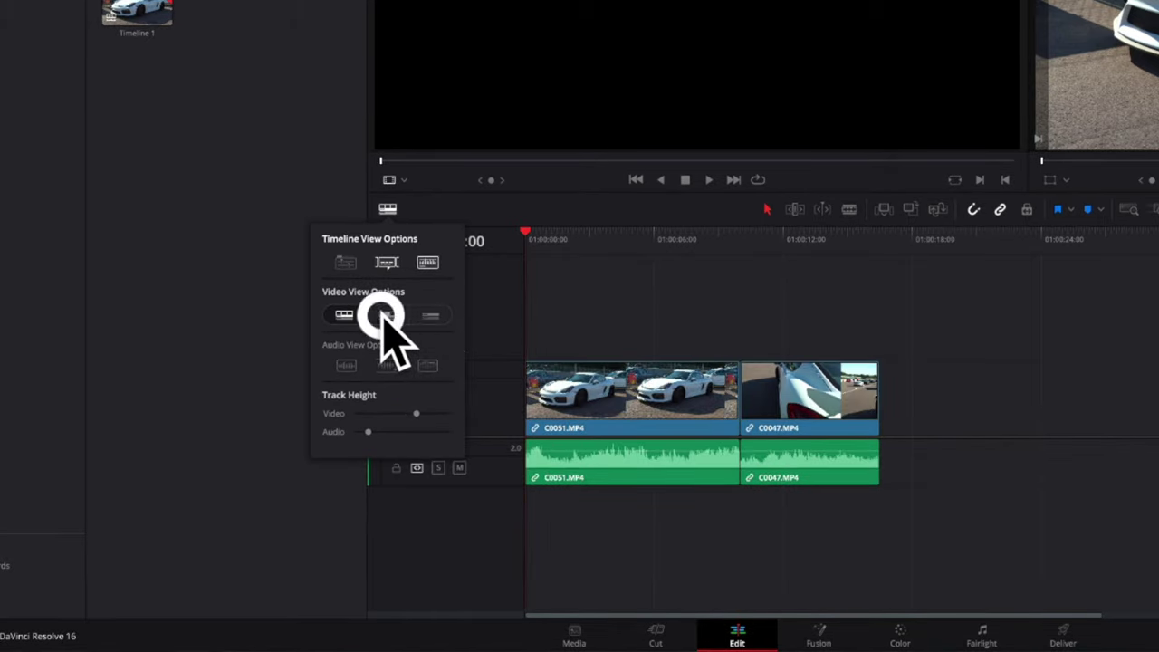
click(387, 210)
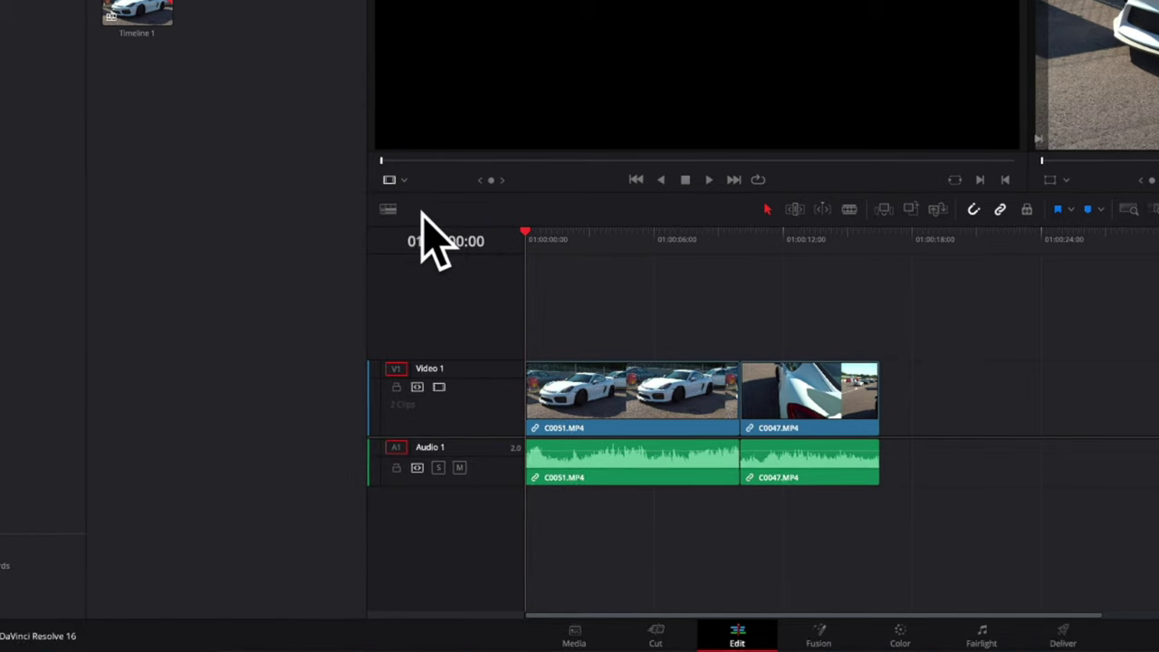
- Raise the video track height and mute the Audio 1 track
click(386, 210)
click(342, 414)
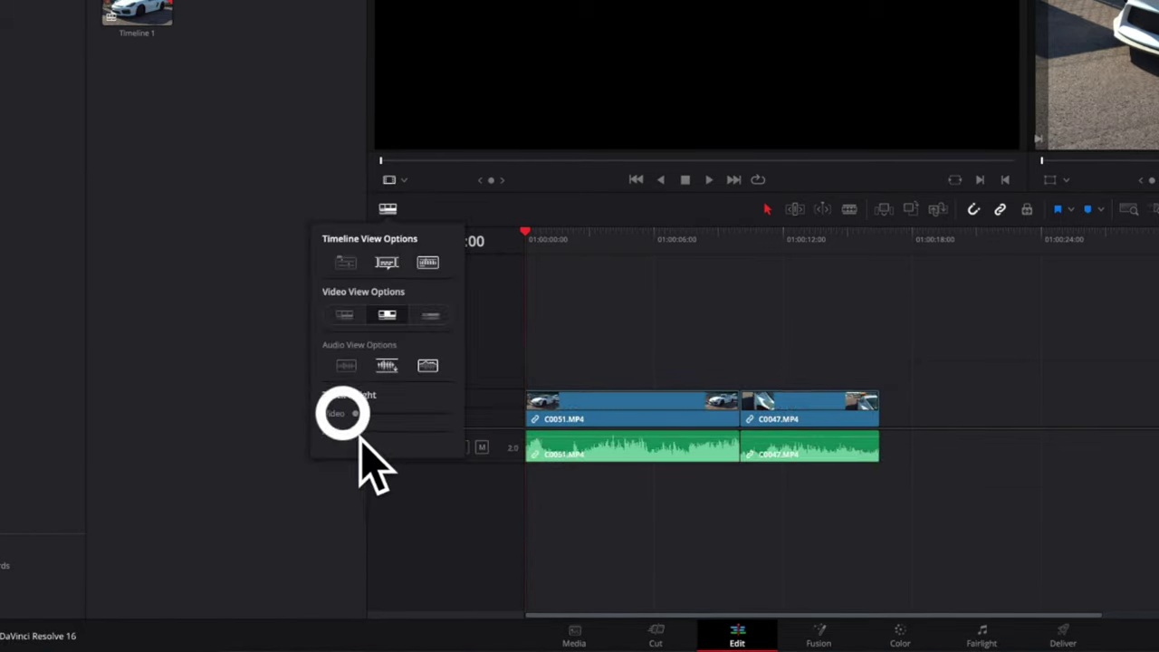
drag(355, 413, 395, 414)
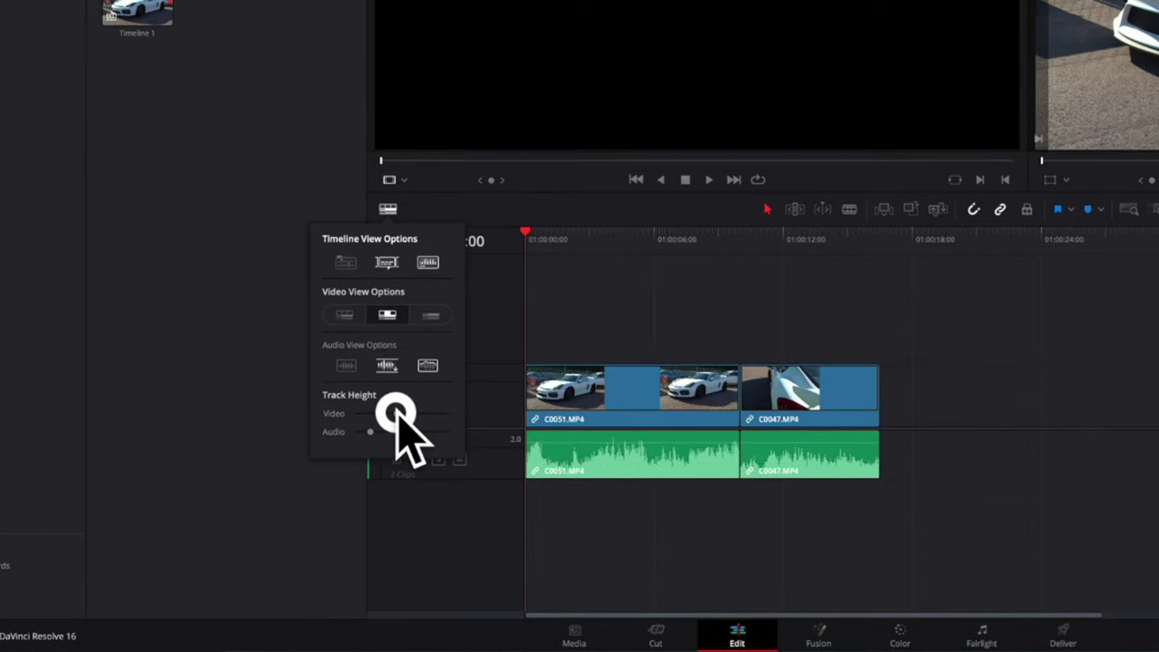
click(384, 210)
click(541, 238)
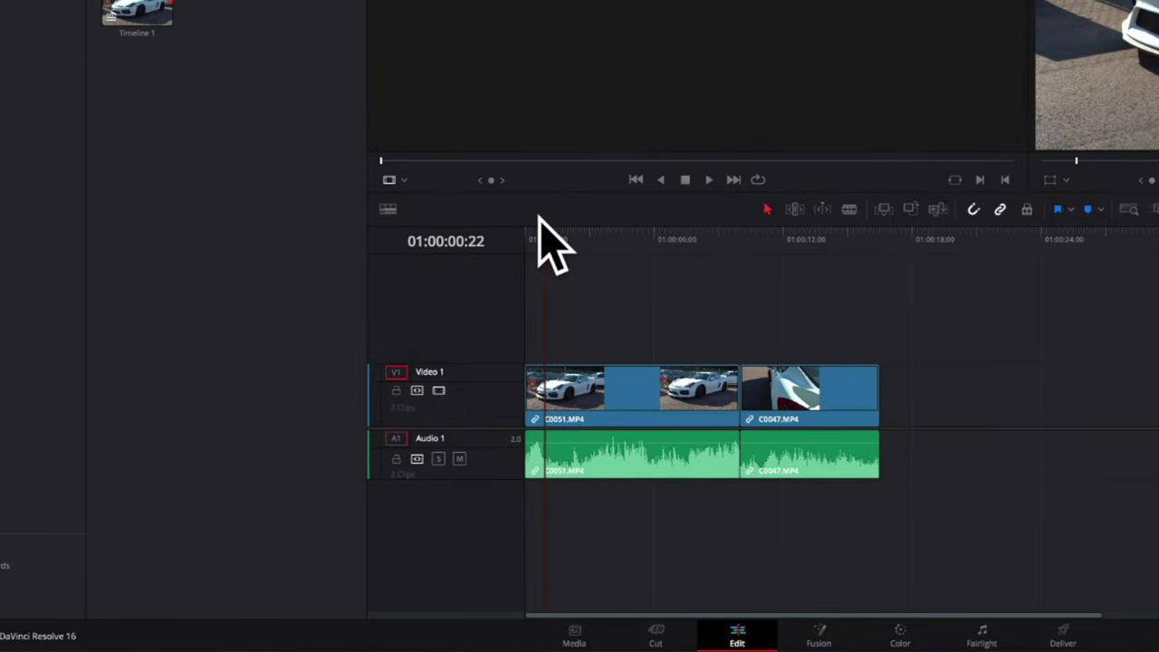
click(459, 459)
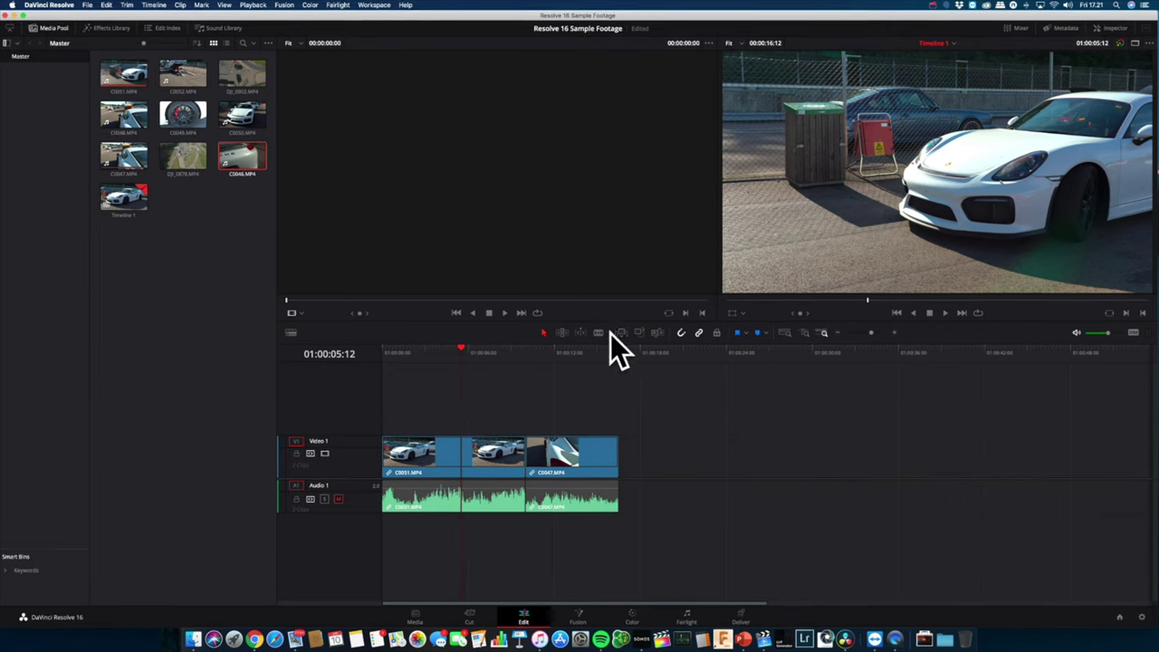
- Preview DJI_0878, then move C0047 up onto a new Video 2 track and mute Audio 2
mouse_move(460, 344)
mouse_down()
mouse_move(549, 344)
mouse_move(459, 347)
mouse_move(475, 347)
mouse_up()
double_click(171, 156)
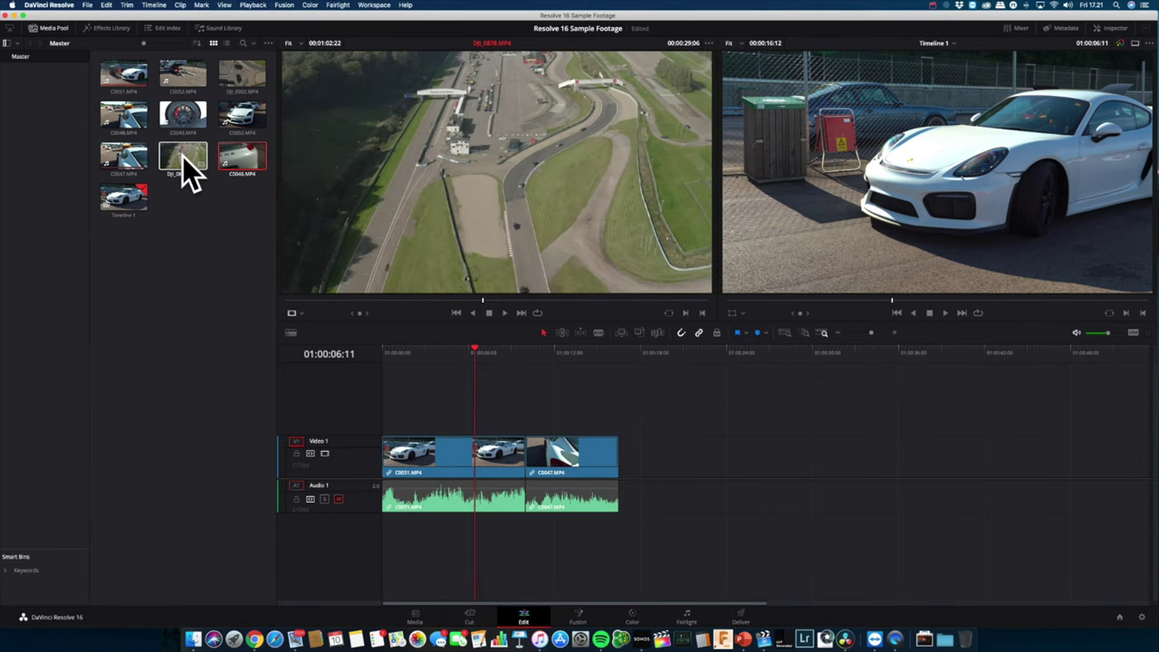
click(182, 156)
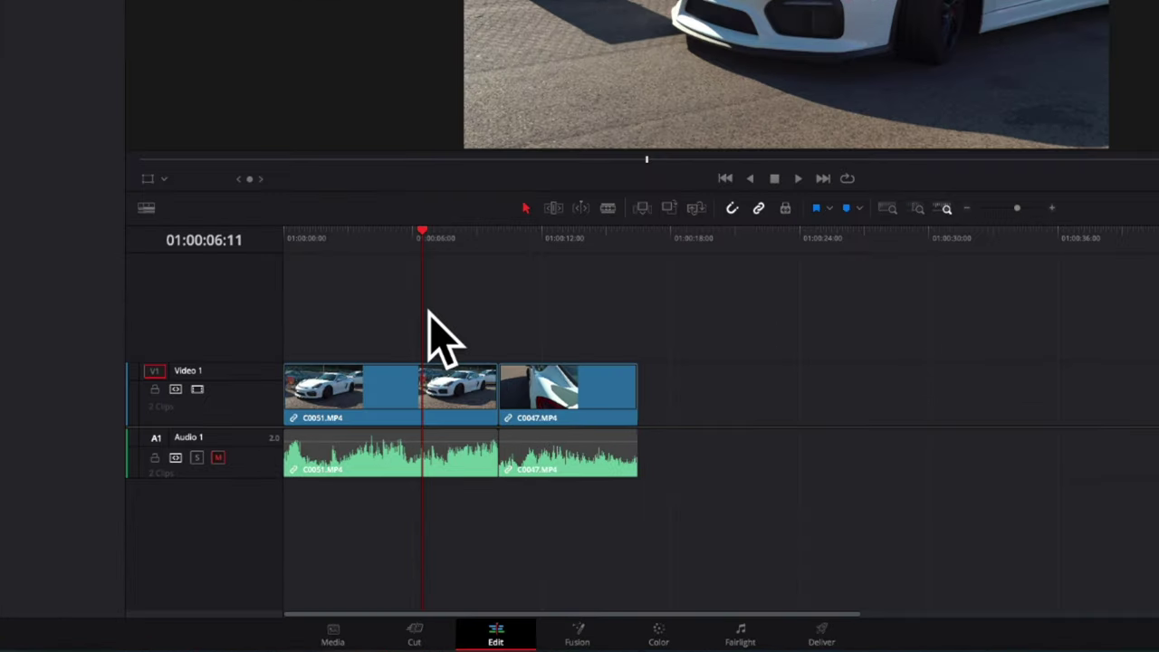
drag(537, 385, 408, 341)
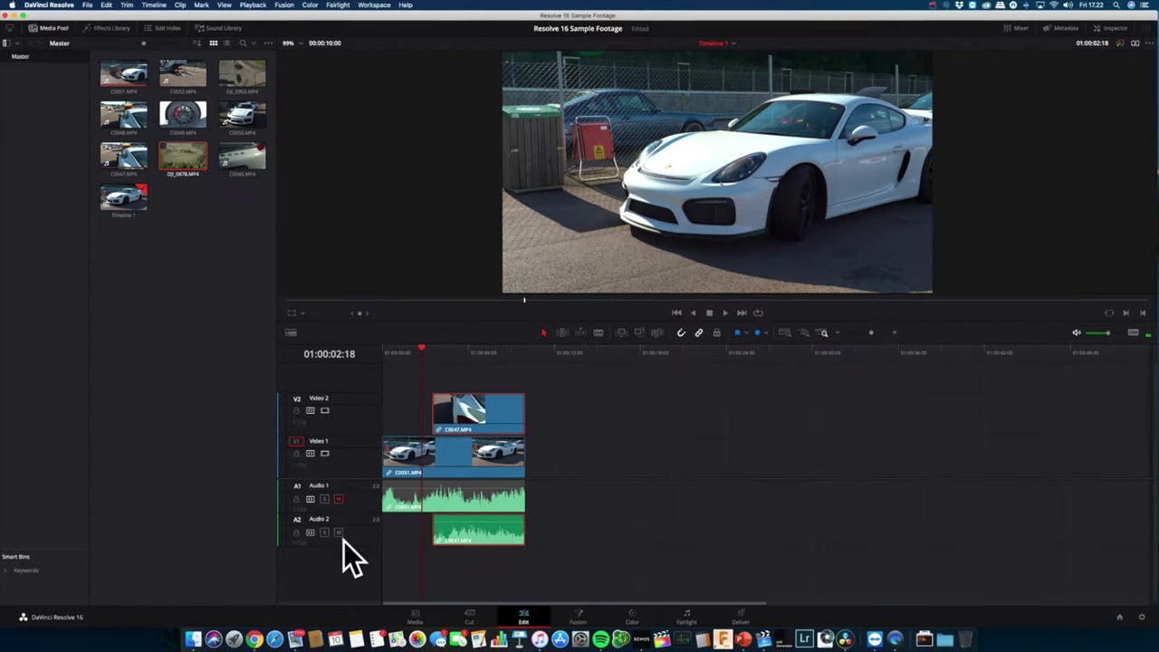
click(339, 532)
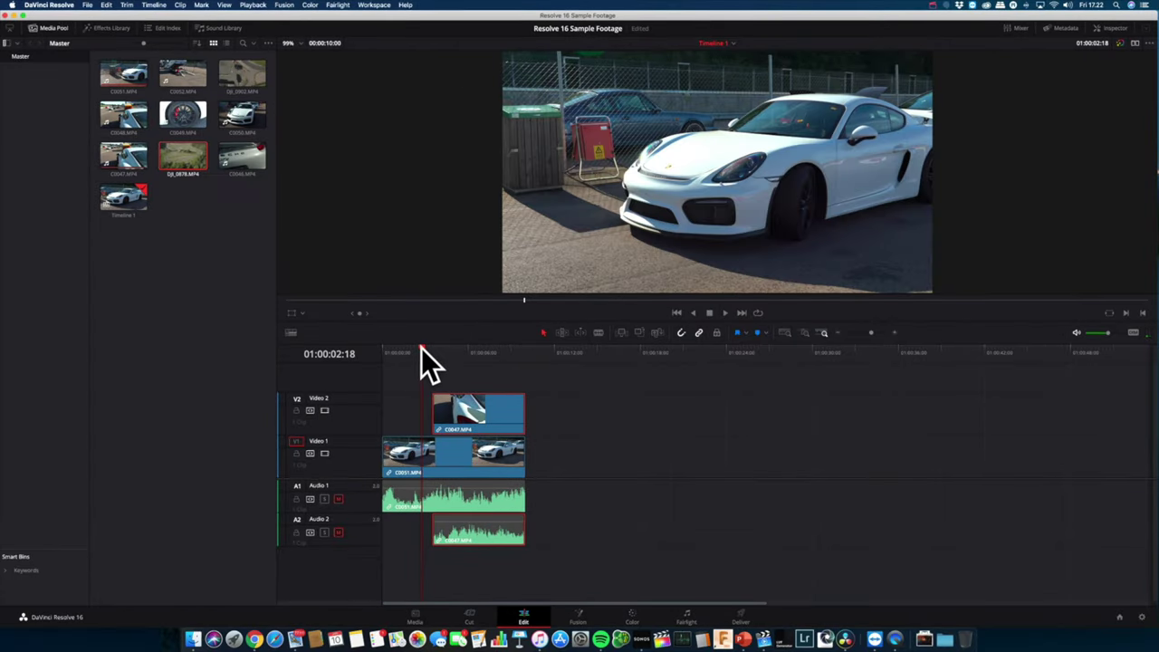
mouse_move(422, 348)
mouse_down()
mouse_move(393, 350)
mouse_move(486, 349)
mouse_move(409, 351)
mouse_up()
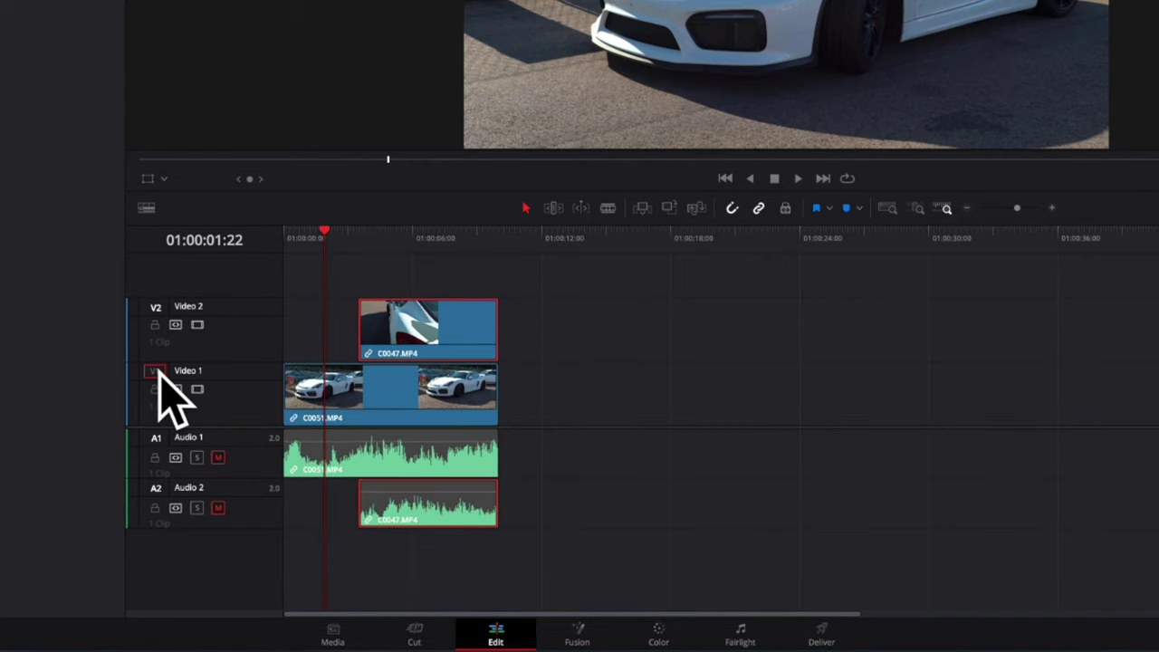
- Lock and disable V2, add C0046 to Video 1 after C0051, then re-enable V2
click(166, 442)
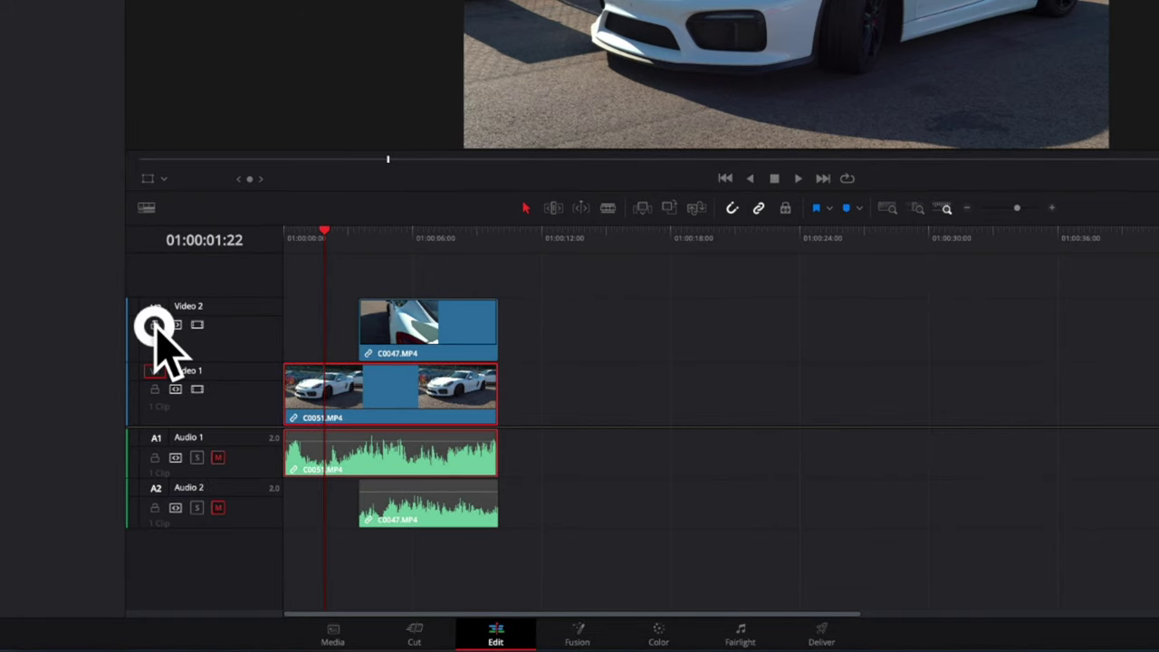
click(154, 324)
drag(380, 414, 208, 331)
click(199, 325)
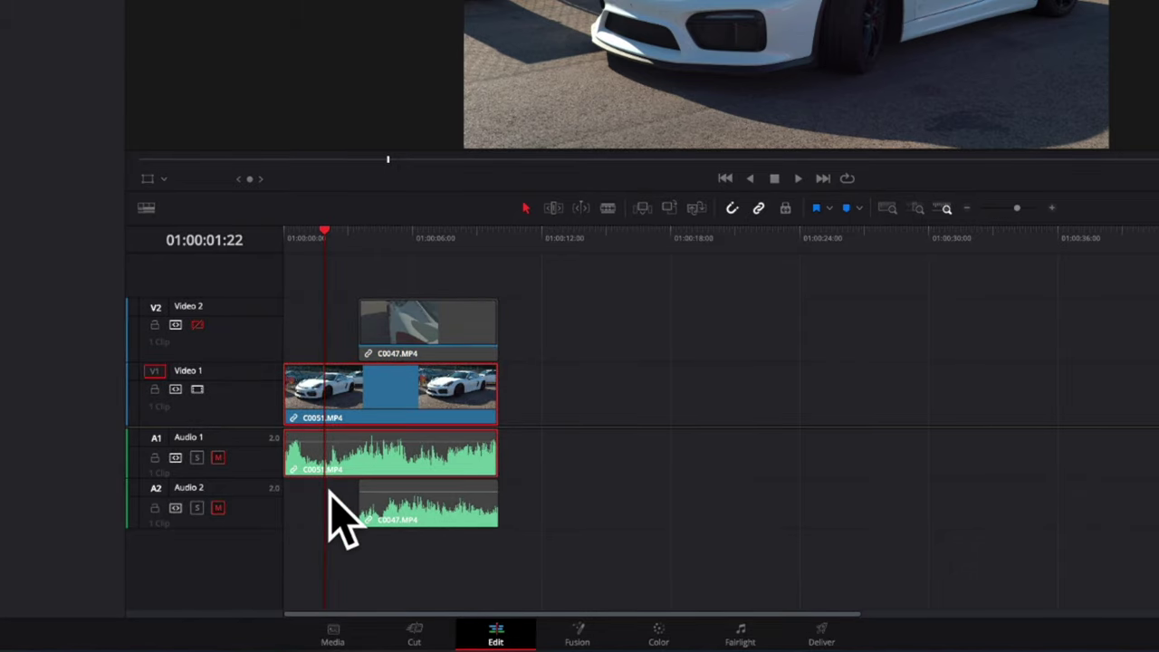
key(super+z)
drag(238, 160, 529, 492)
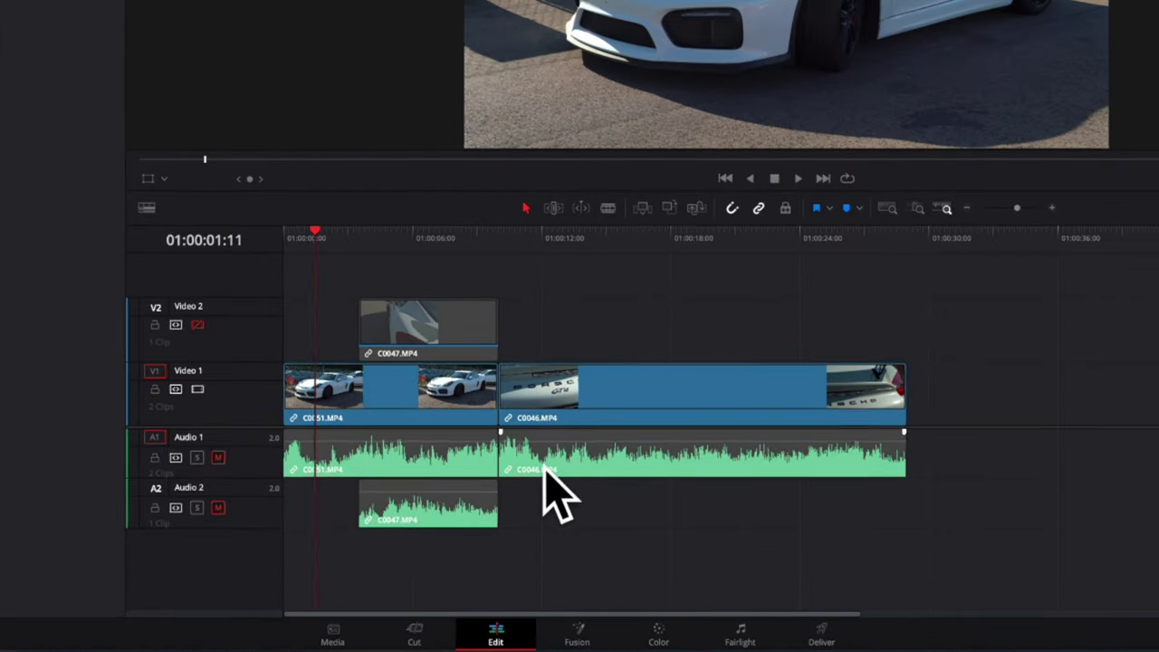
click(422, 329)
click(199, 323)
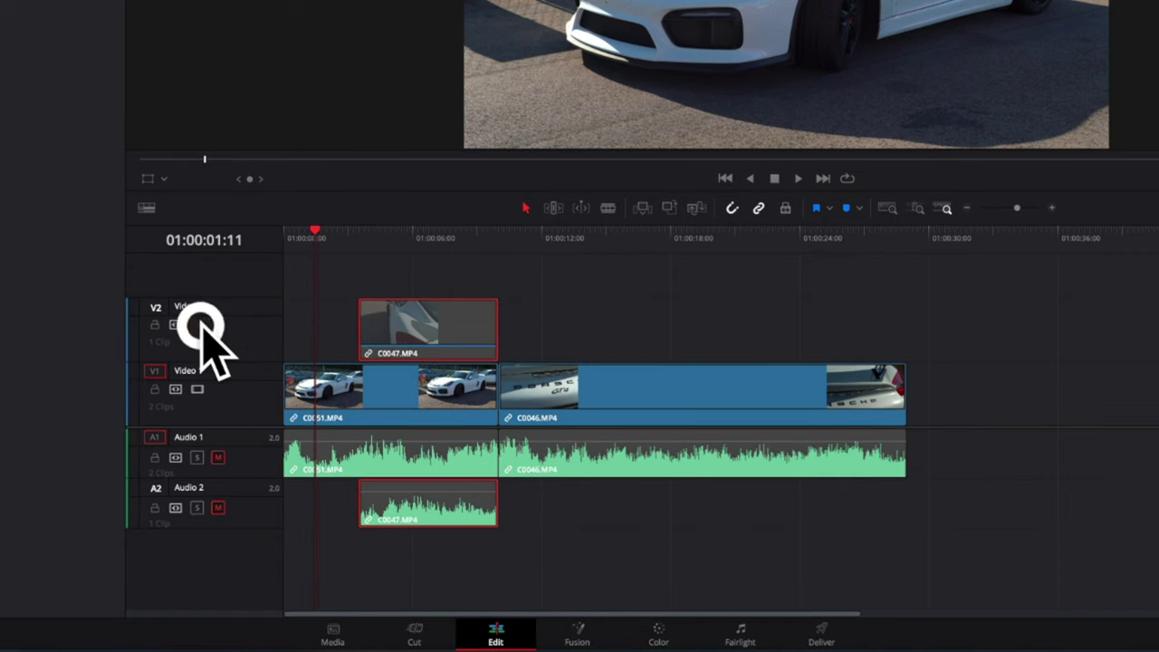
click(199, 323)
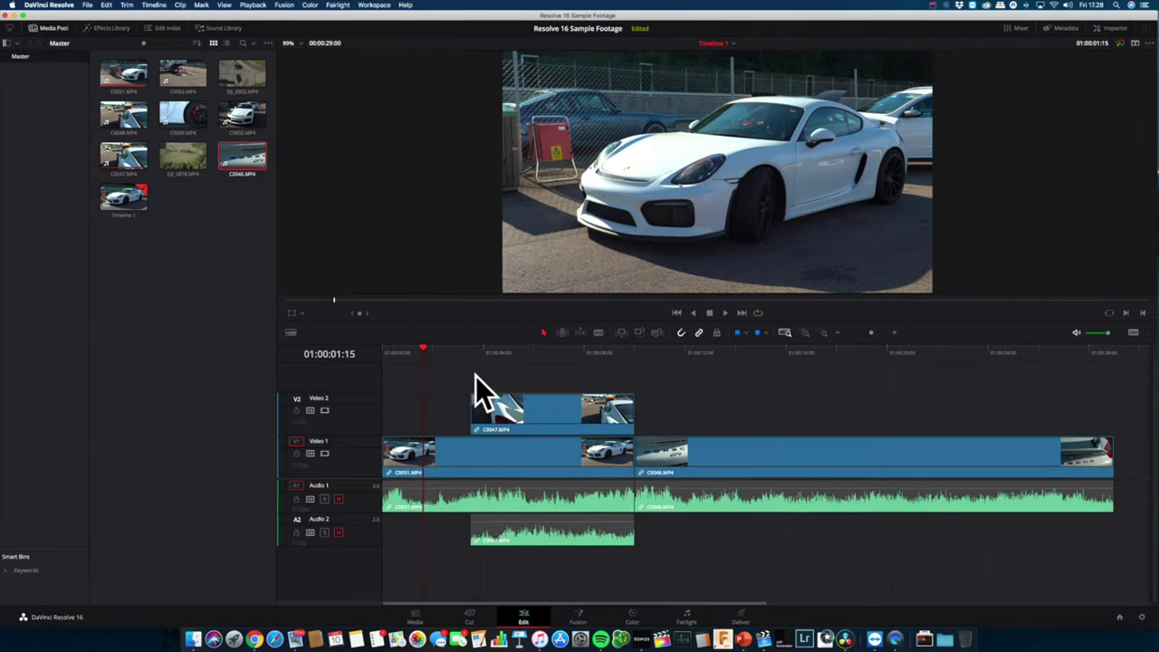
click(534, 408)
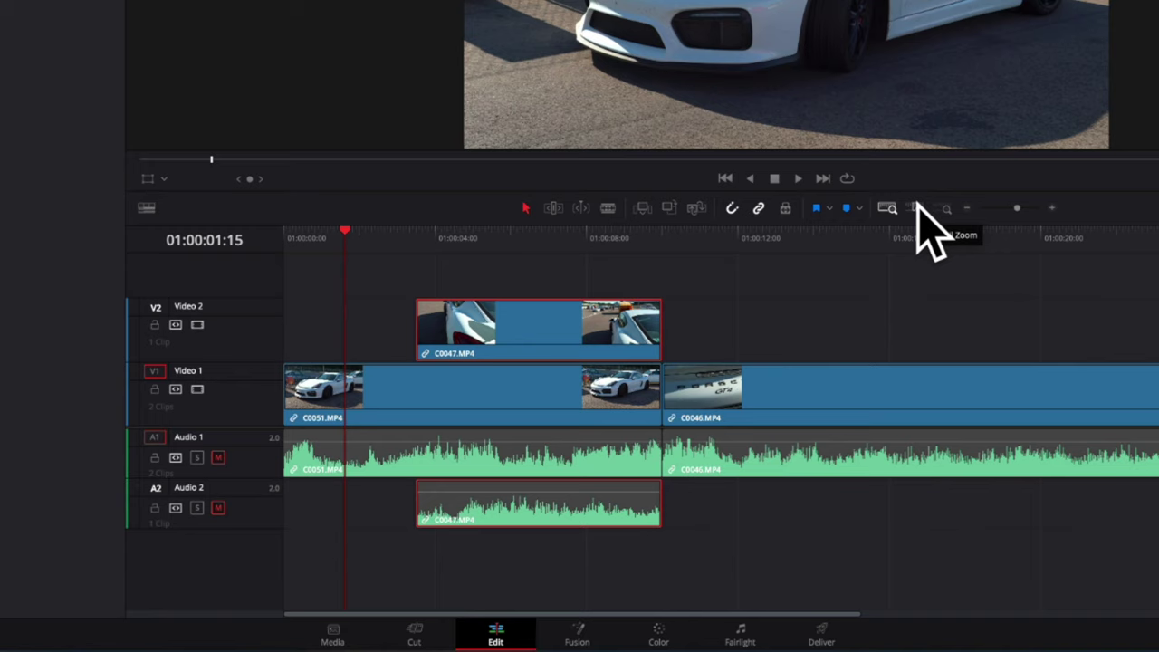
click(917, 208)
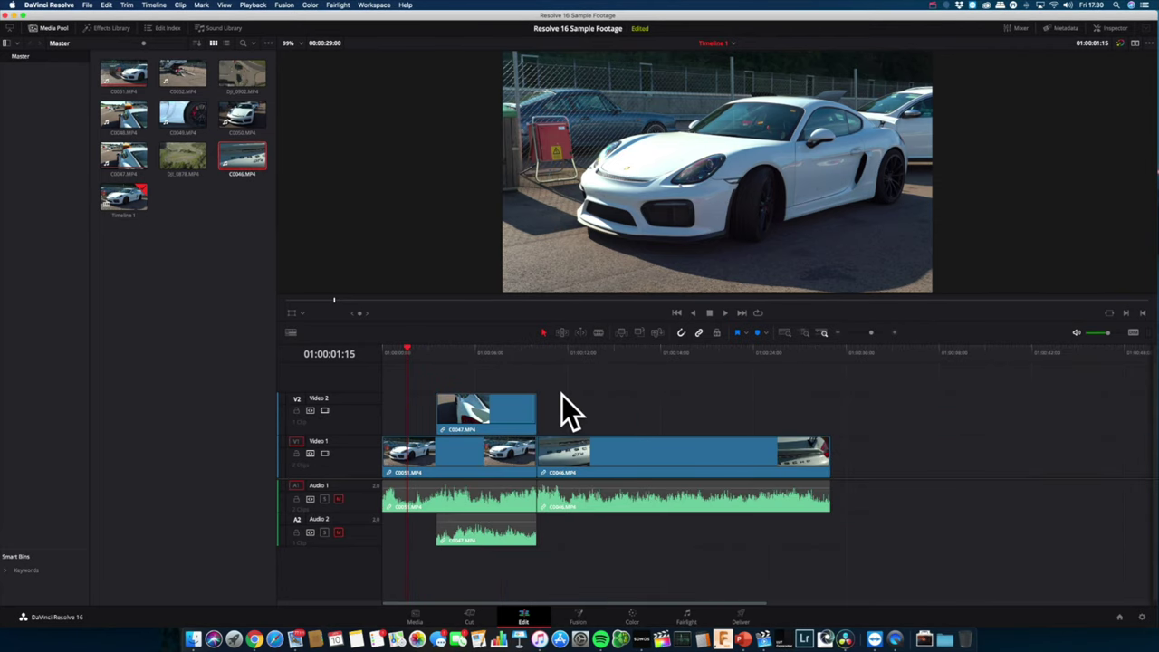
scroll(562, 394, up, 3)
scroll(562, 395, down, 3)
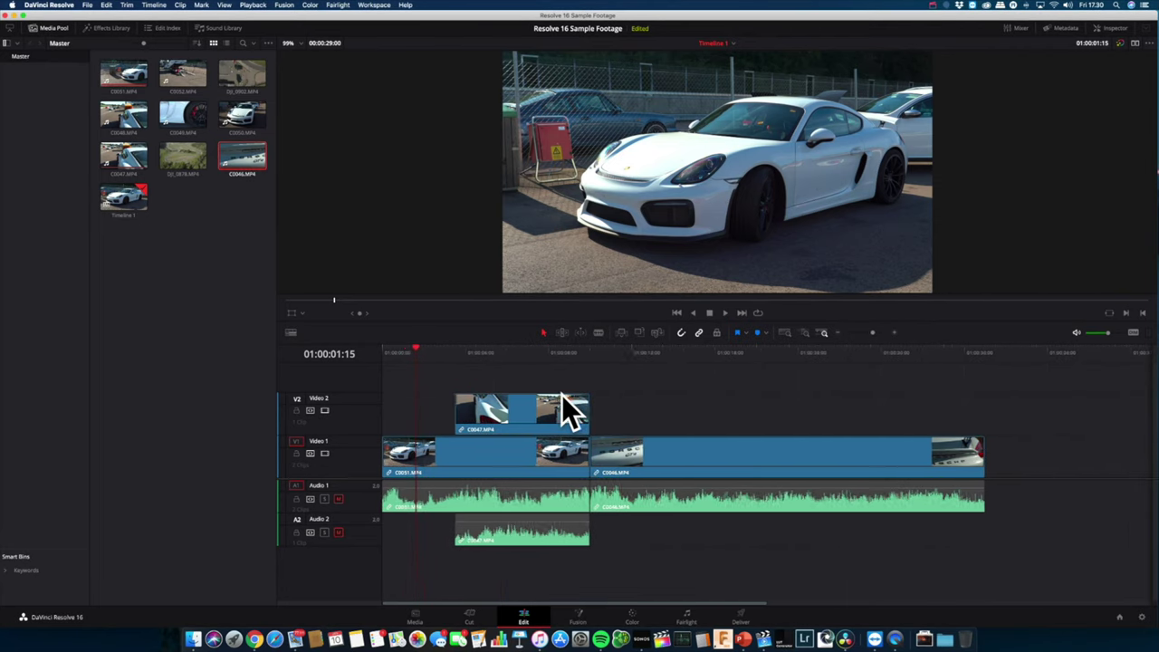
scroll(562, 395, up, 3)
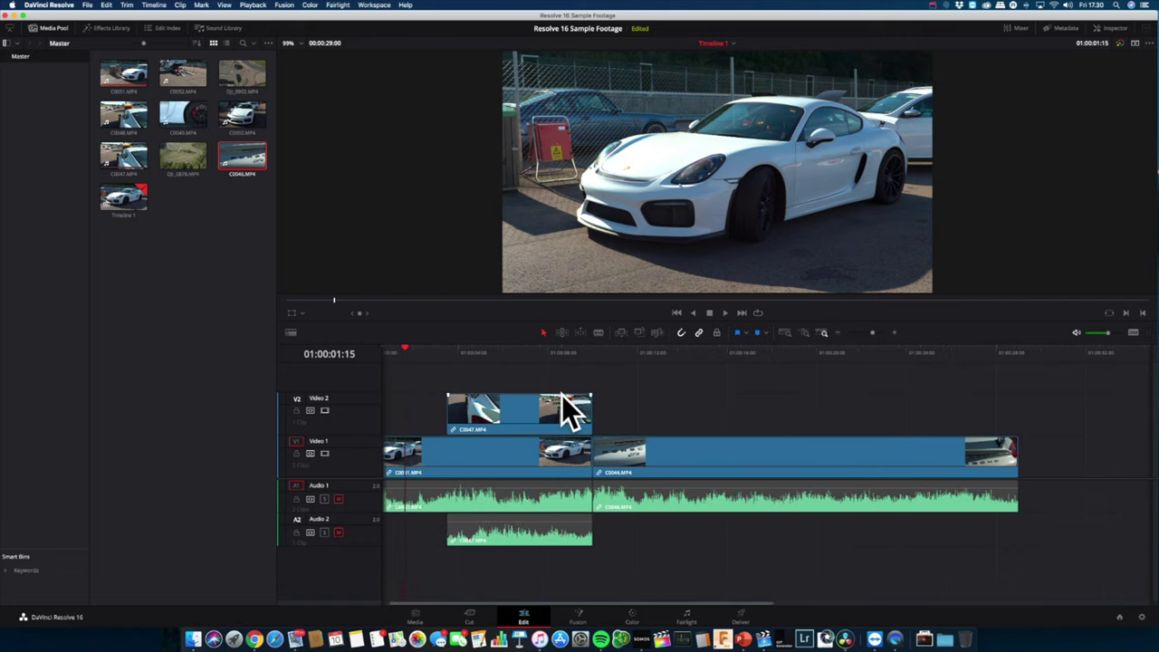
scroll(561, 395, down, 3)
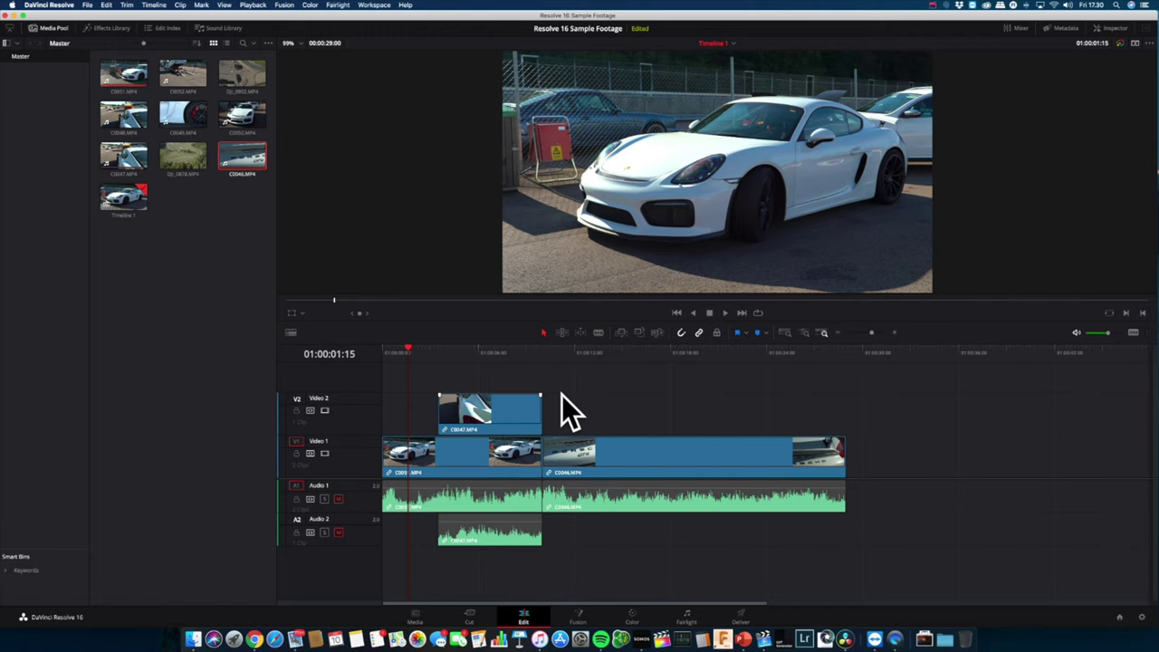
scroll(562, 395, up, 4)
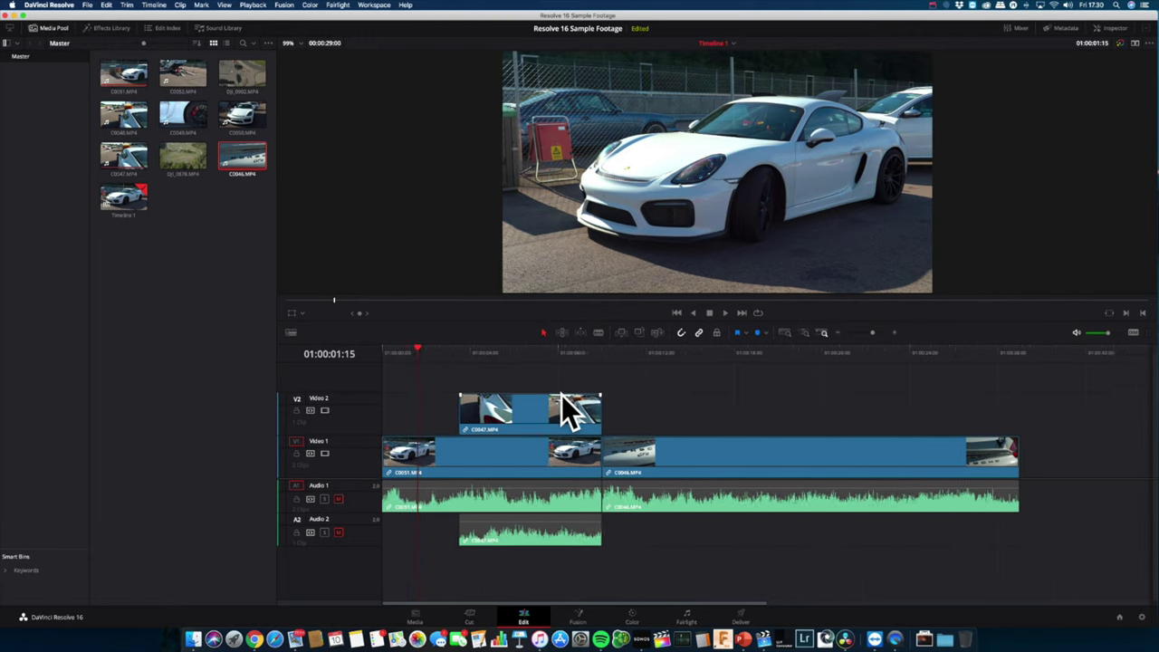
scroll(564, 394, down, 3)
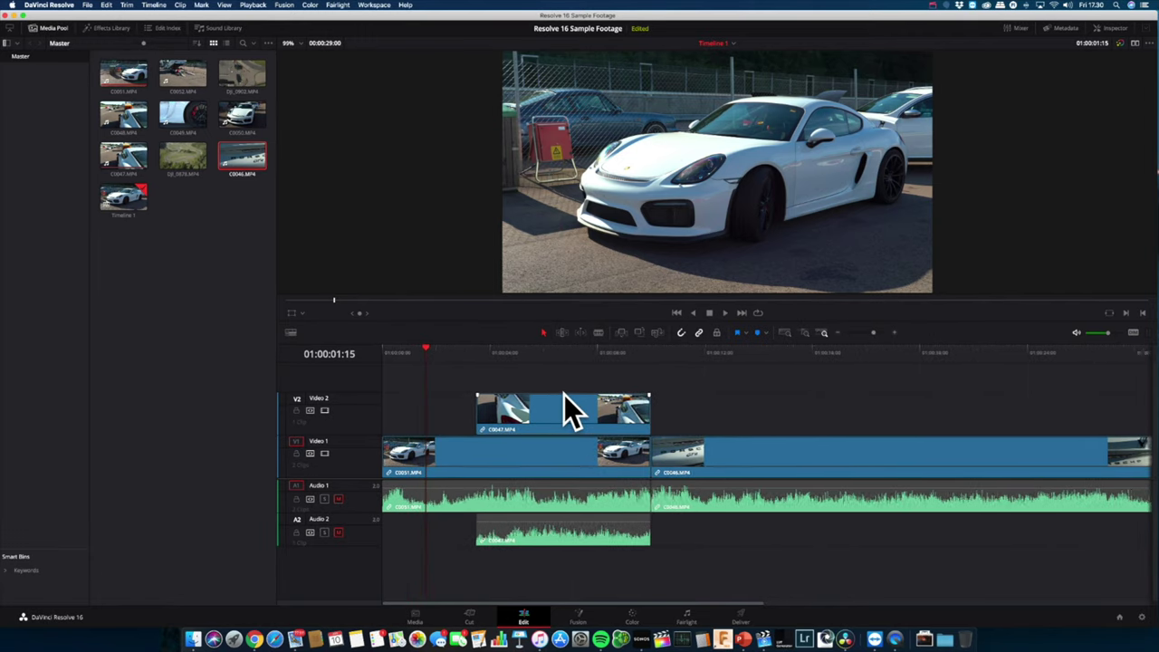
scroll(564, 394, up, 2)
scroll(501, 396, down, 3)
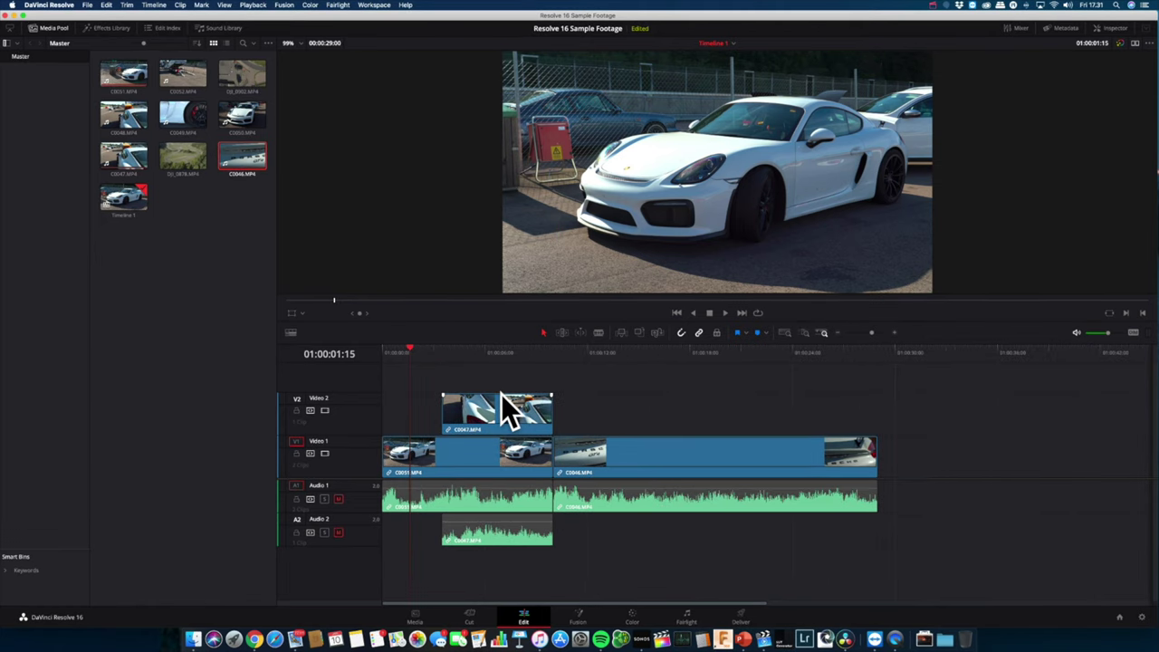
scroll(503, 394, right, 5)
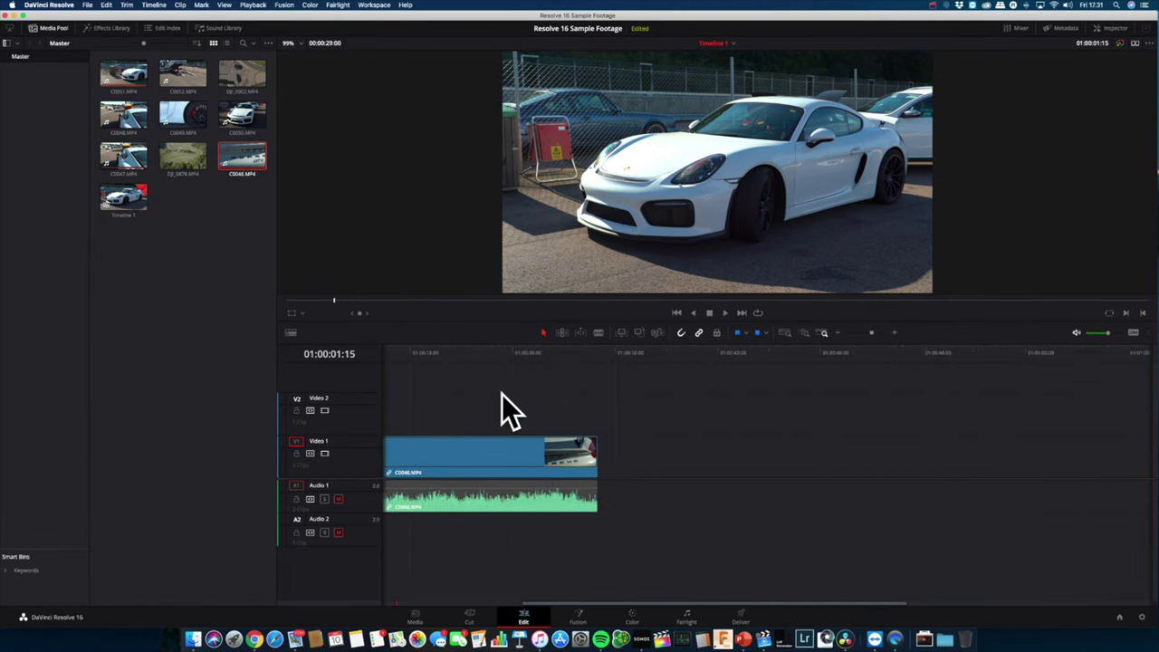
scroll(501, 394, down, 3)
scroll(502, 393, up, 3)
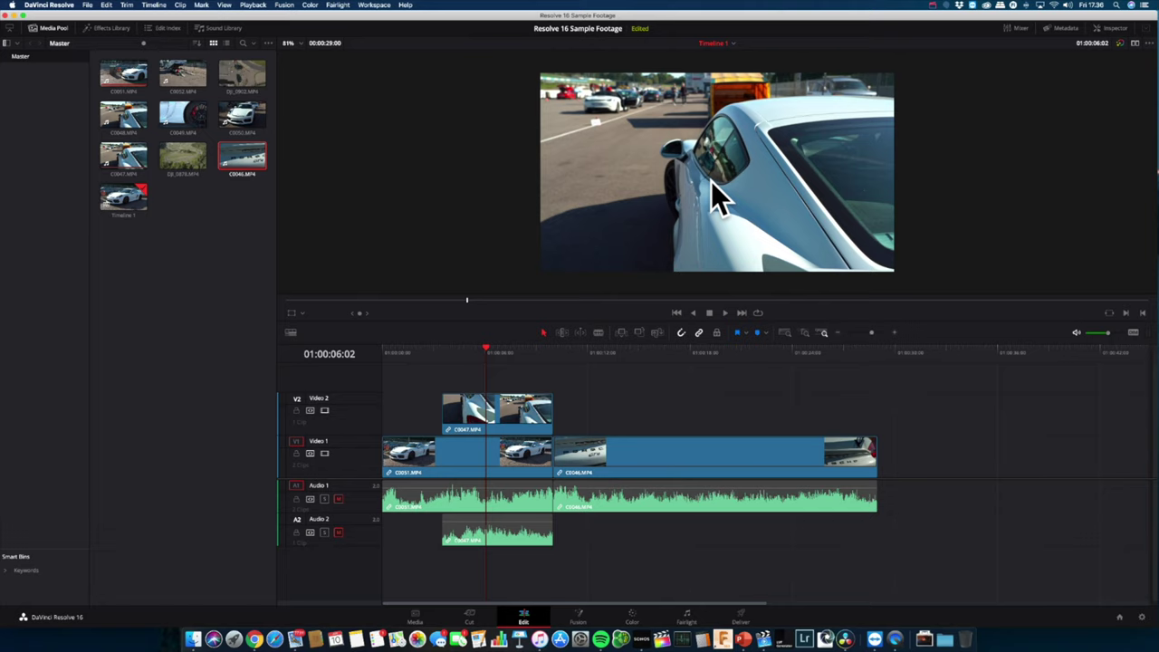
scroll(711, 181, up, 5)
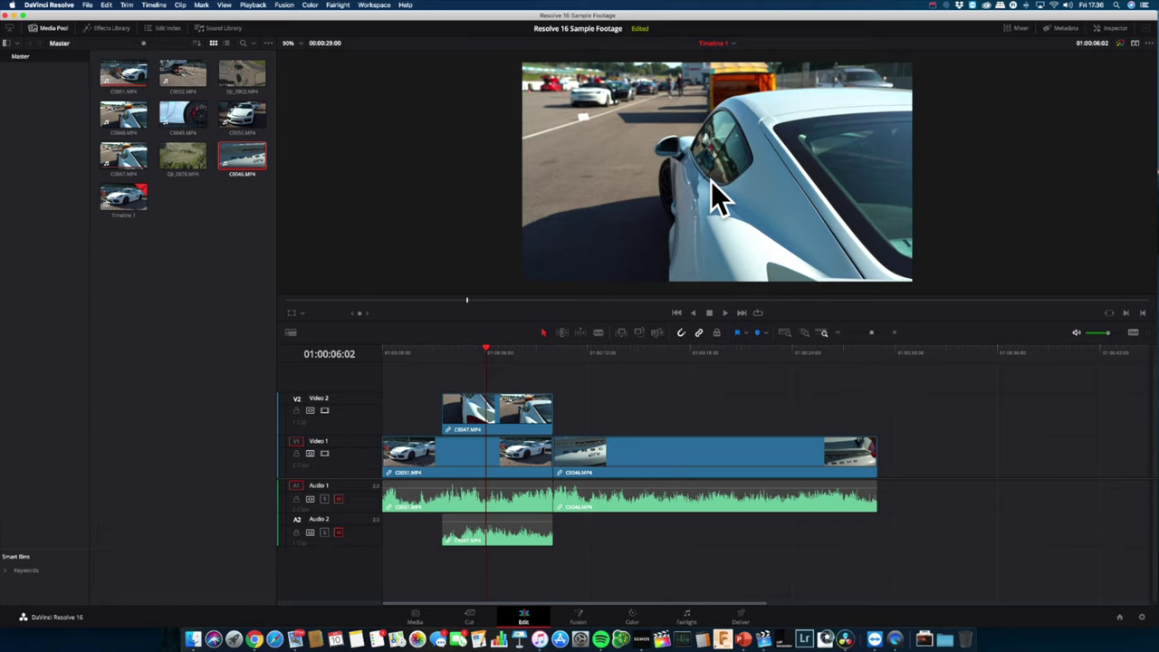
scroll(711, 182, down, 5)
drag(476, 355, 504, 352)
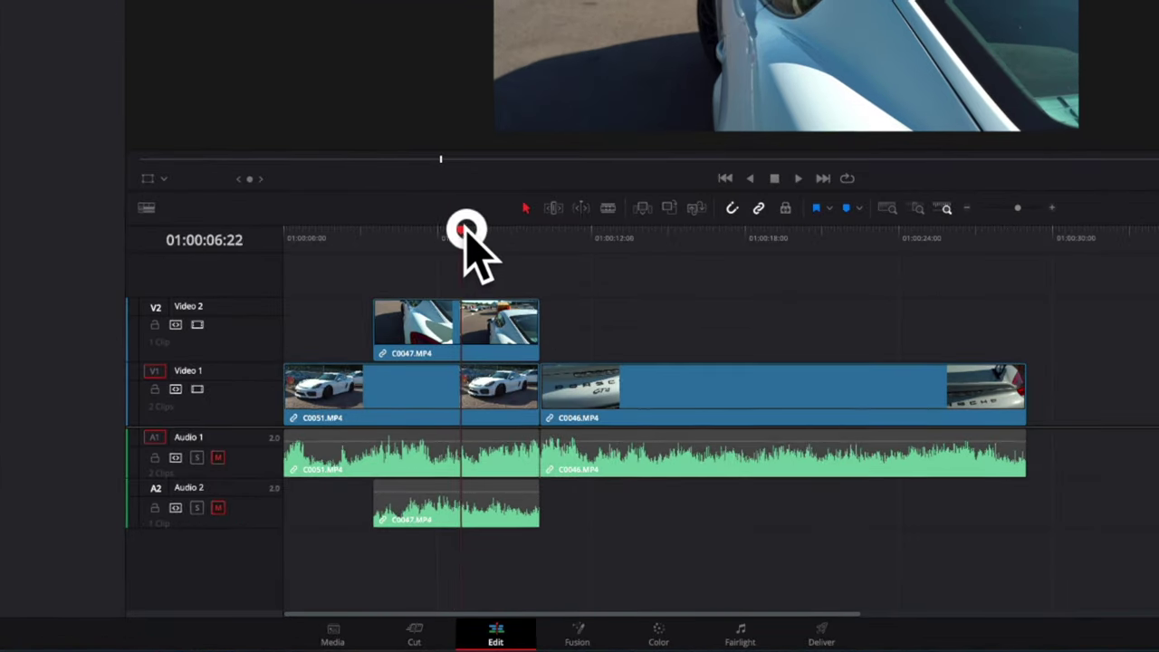
drag(465, 231, 645, 263)
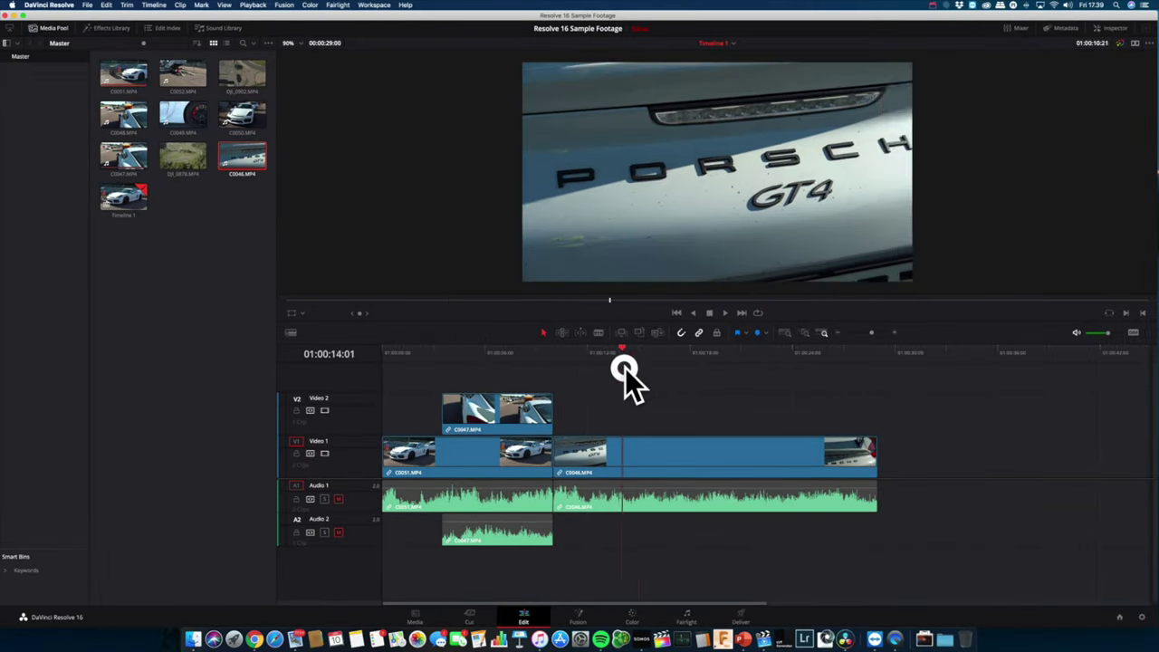
drag(625, 368, 651, 368)
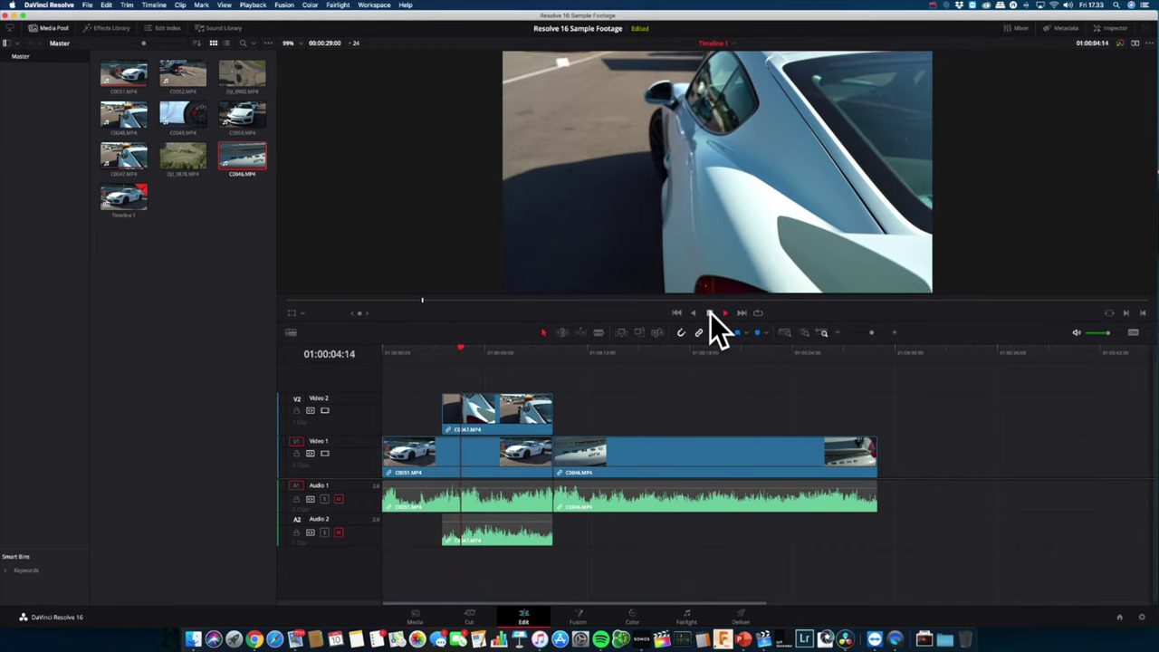
click(709, 312)
click(692, 313)
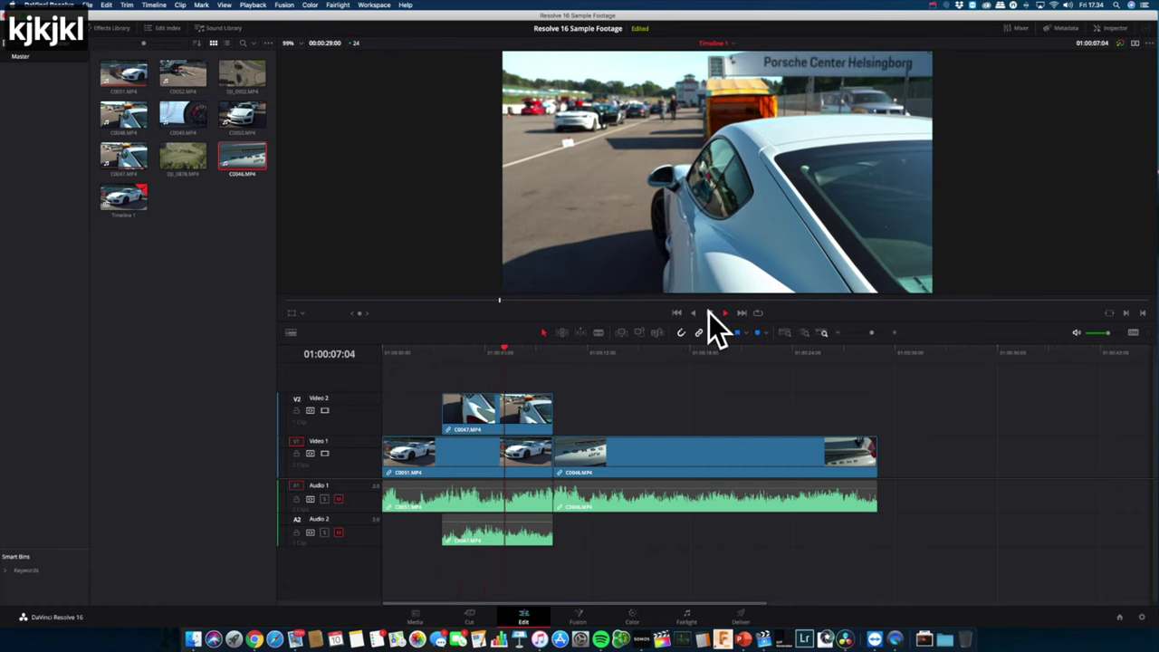
key(k)
key(j)
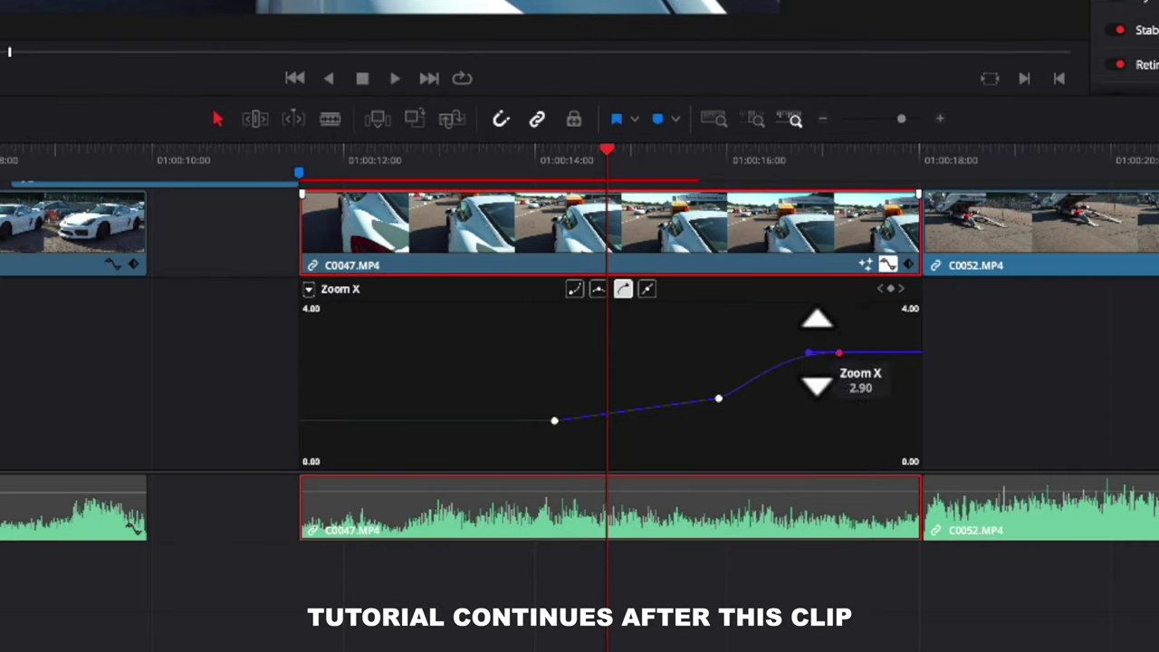
- Drag C0047's middle Zoom X keyframe slightly earlier to reshape the zoom-in
click(811, 352)
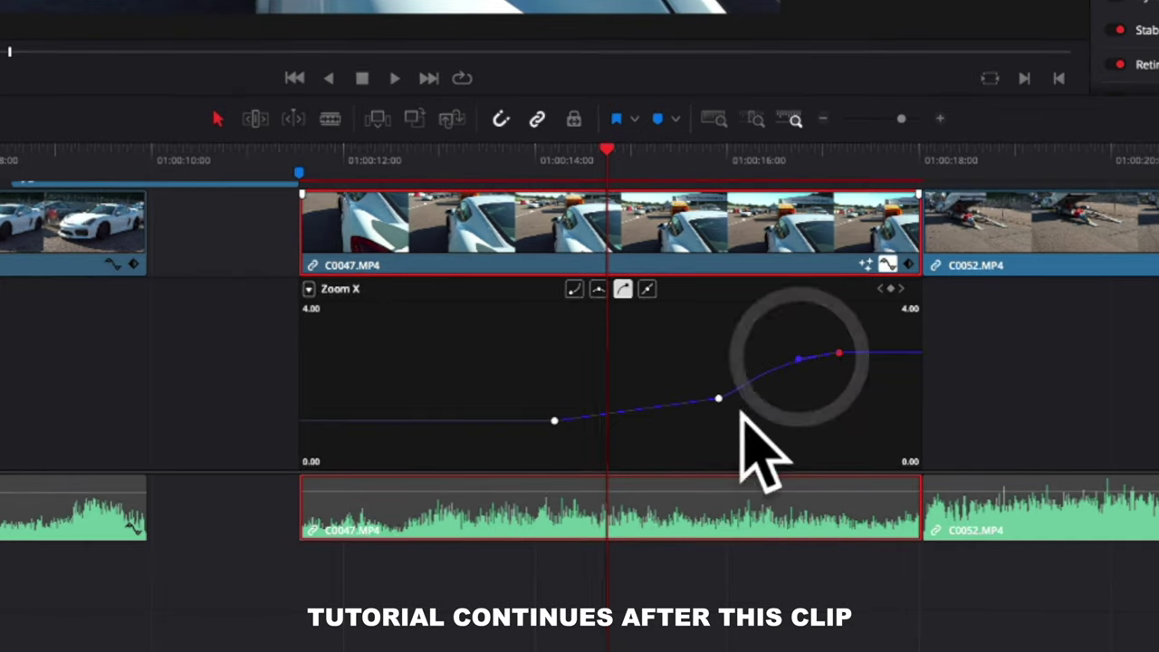
drag(717, 400, 681, 406)
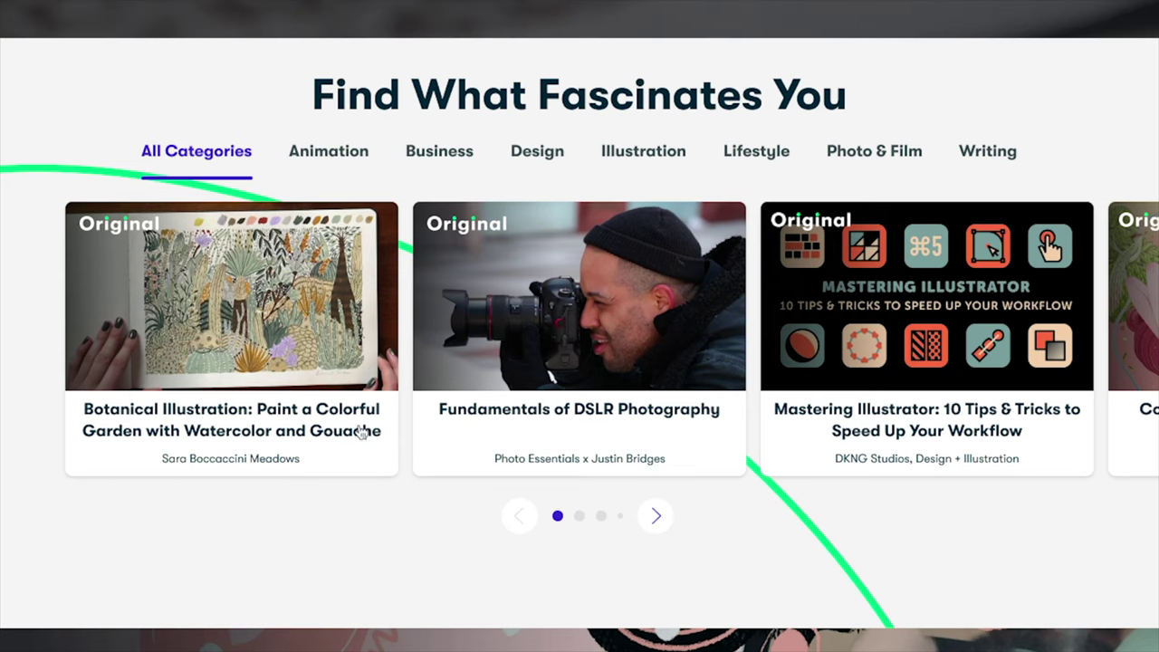
- Open the Botanical Illustration watercolor and gouache class from the Find What Fascinates You carousel
click(268, 317)
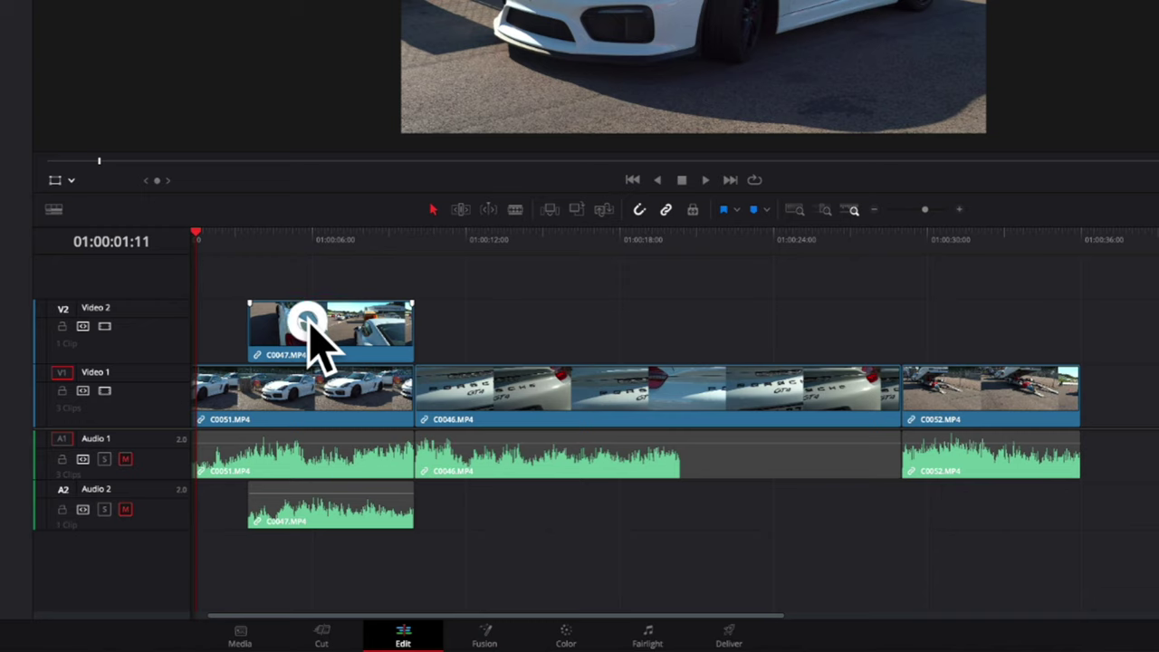
- Lift C0047 onto Video 2 and trim the following C0046's start left to close the gap
drag(309, 322, 577, 393)
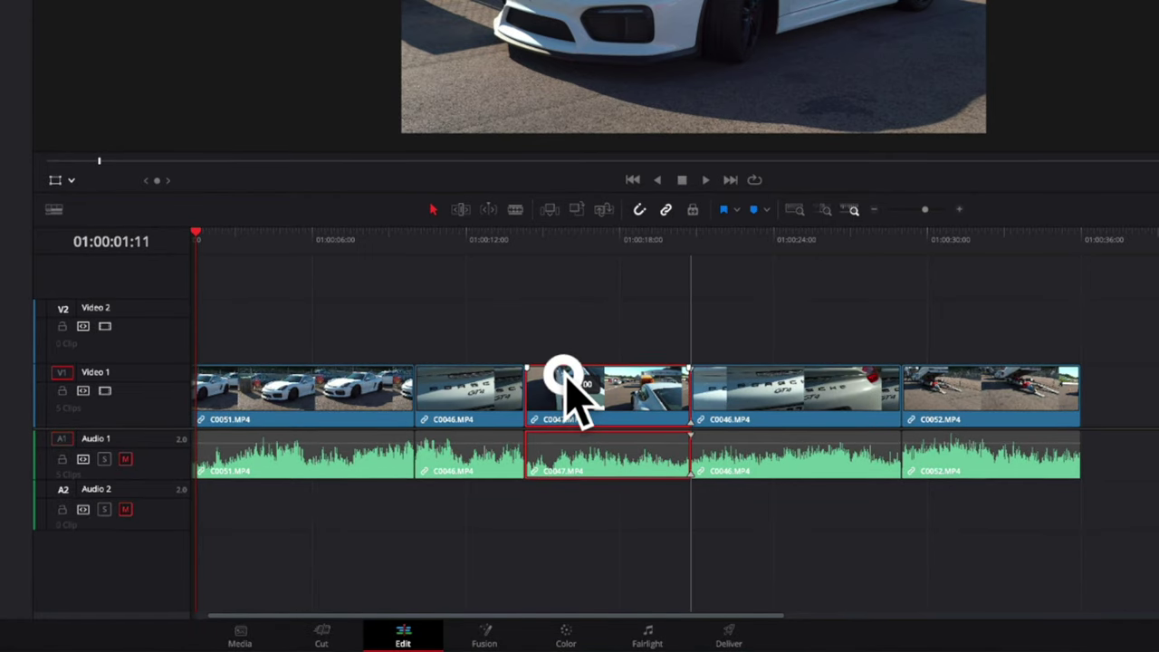
drag(566, 375, 559, 337)
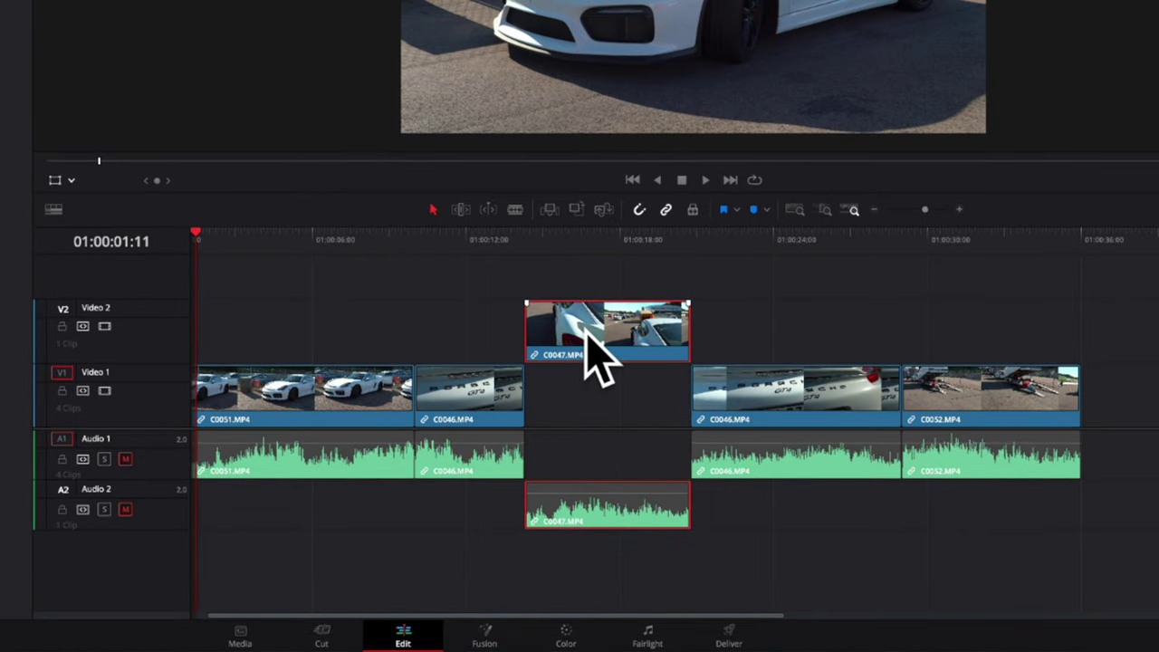
scroll(584, 417, left, 2)
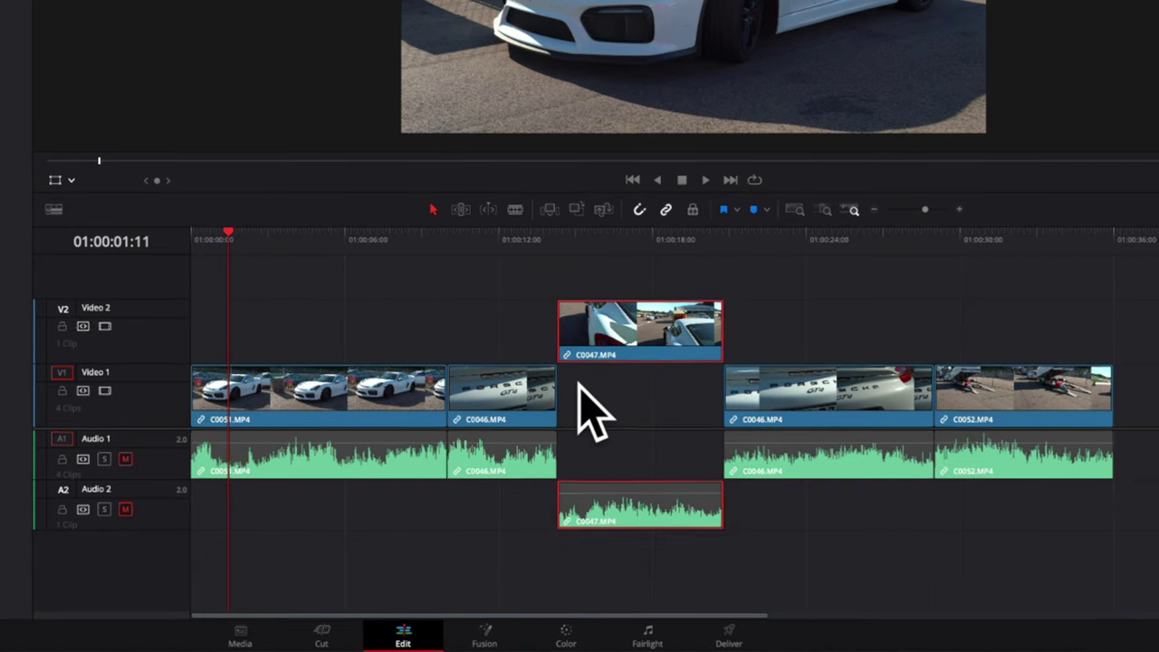
click(727, 392)
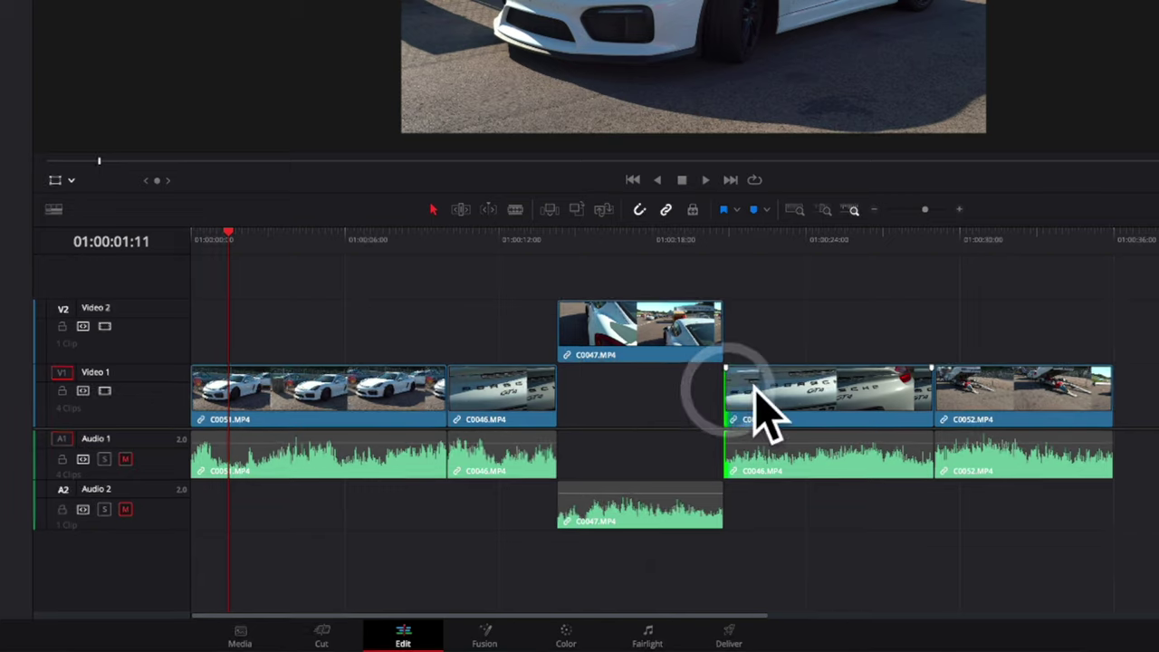
drag(730, 390, 559, 398)
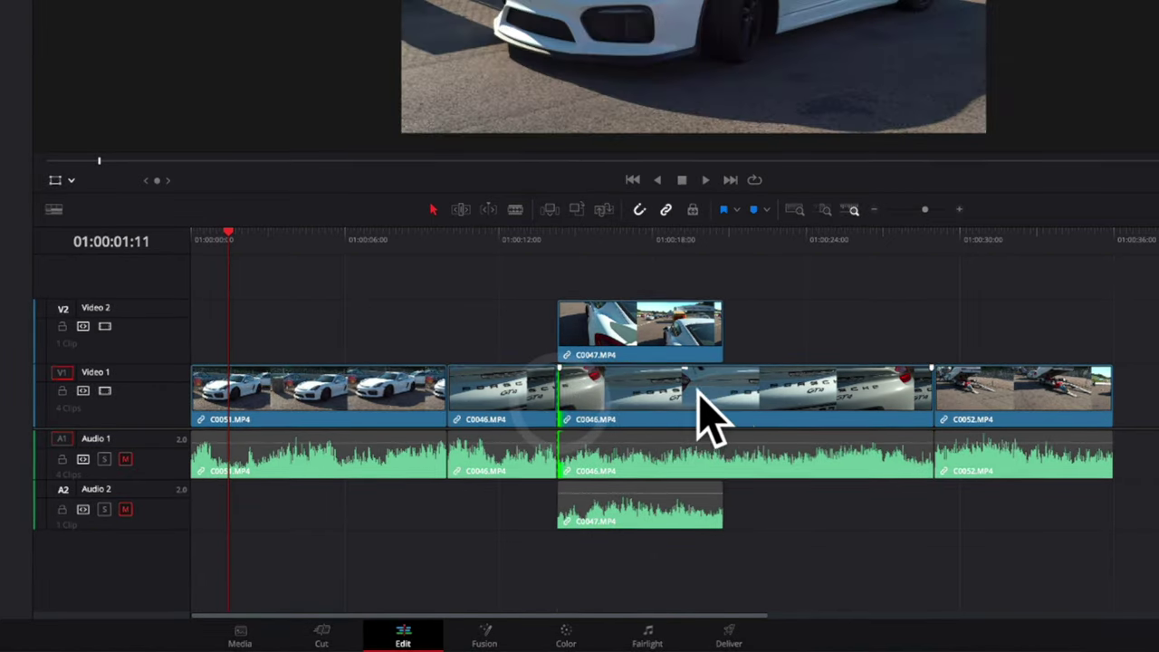
click(537, 324)
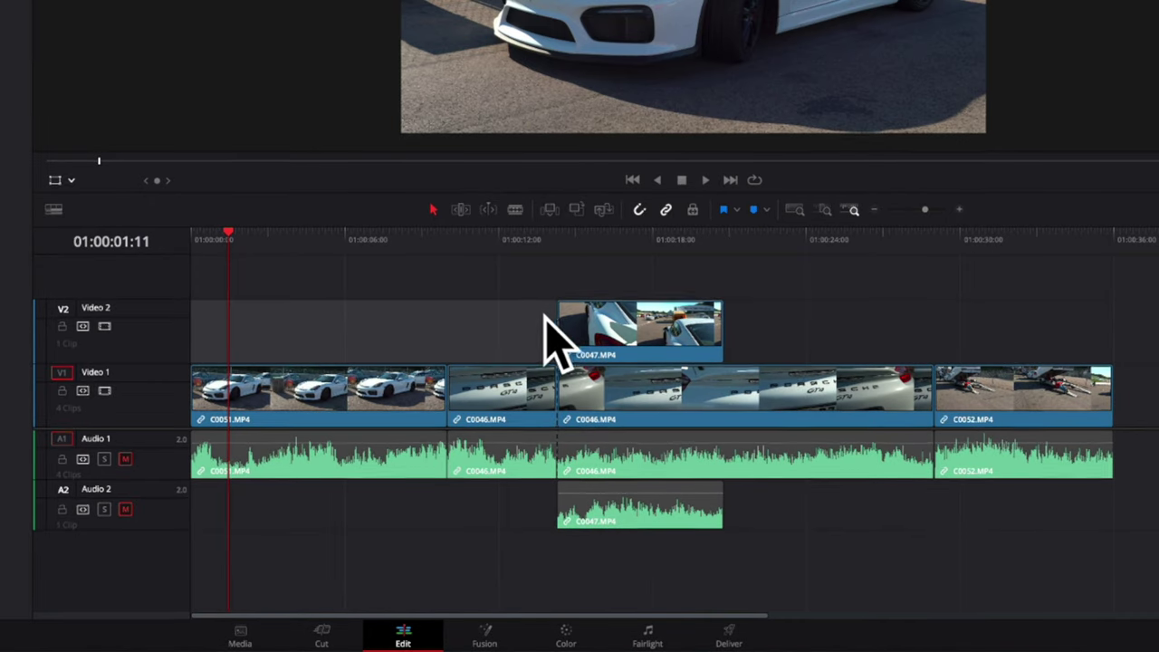
click(625, 340)
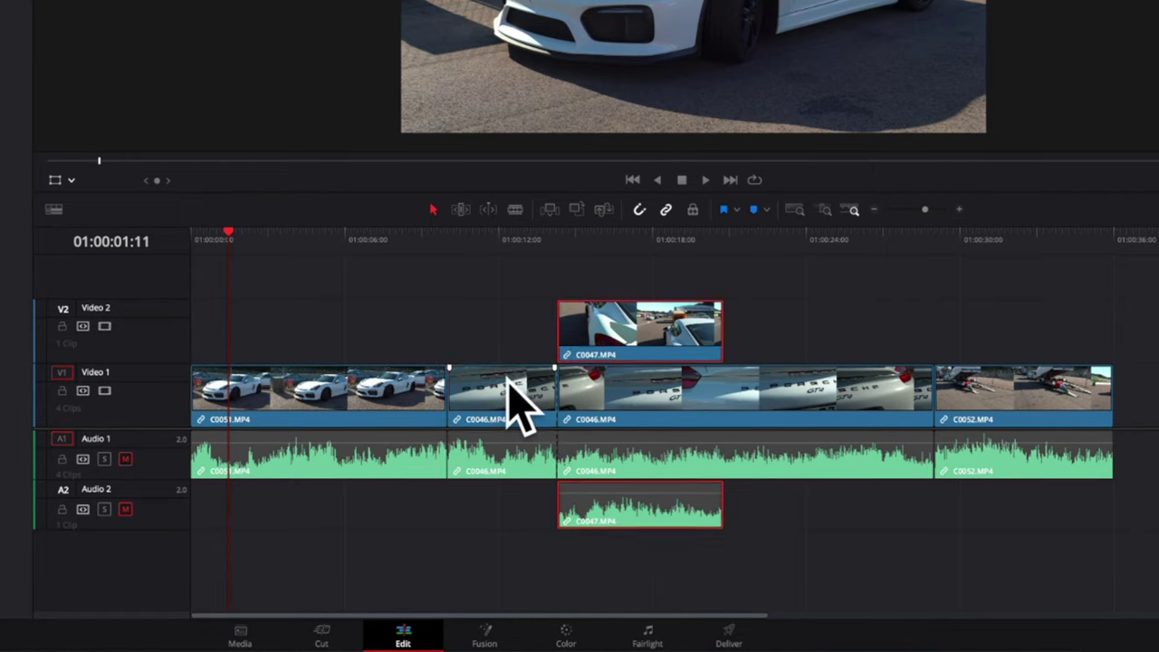
- Try lifting C0046 onto an upper track, undo it, and nudge C0047 earlier on Video 2
drag(508, 380, 539, 288)
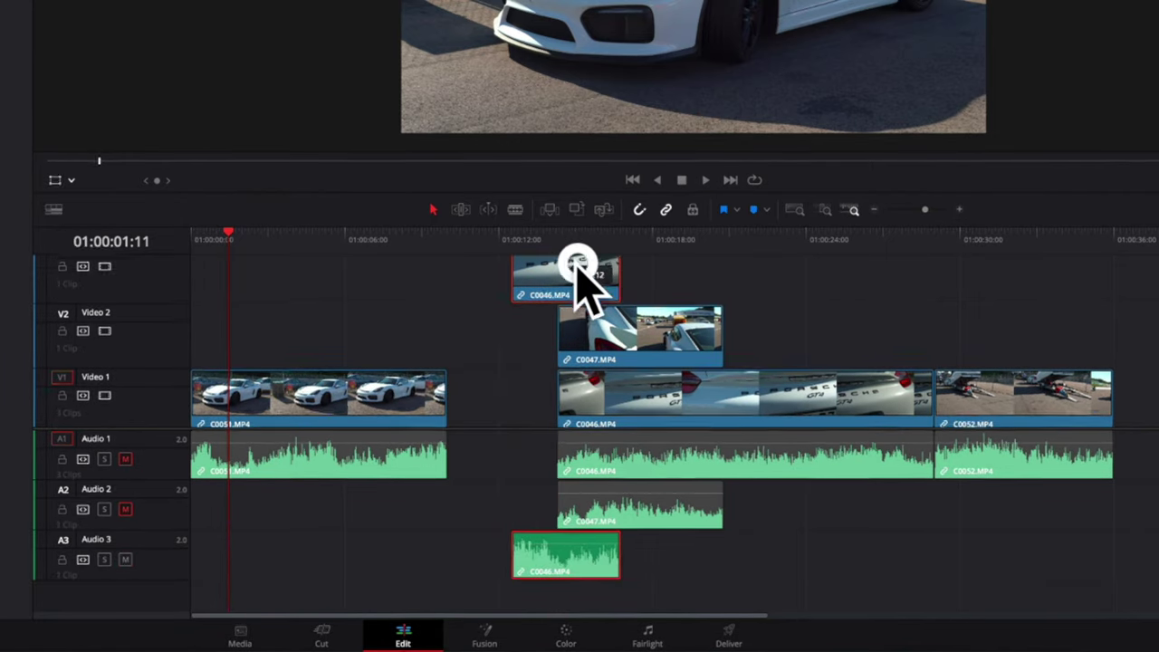
drag(580, 271, 616, 266)
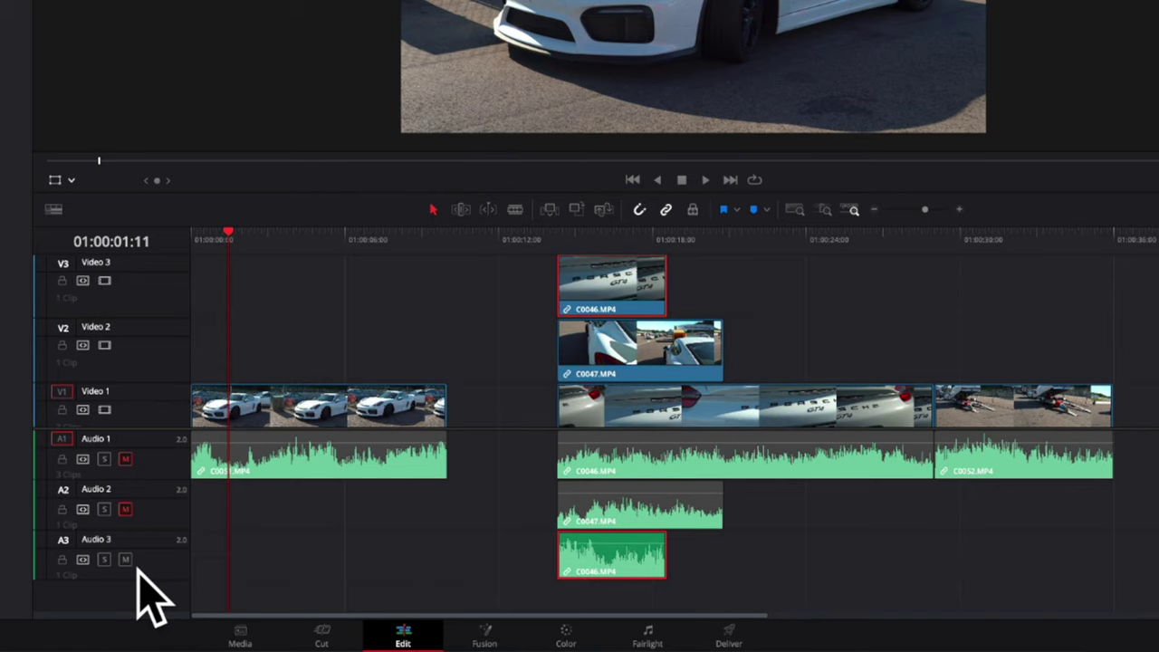
key(ctrl+z)
drag(702, 339, 565, 335)
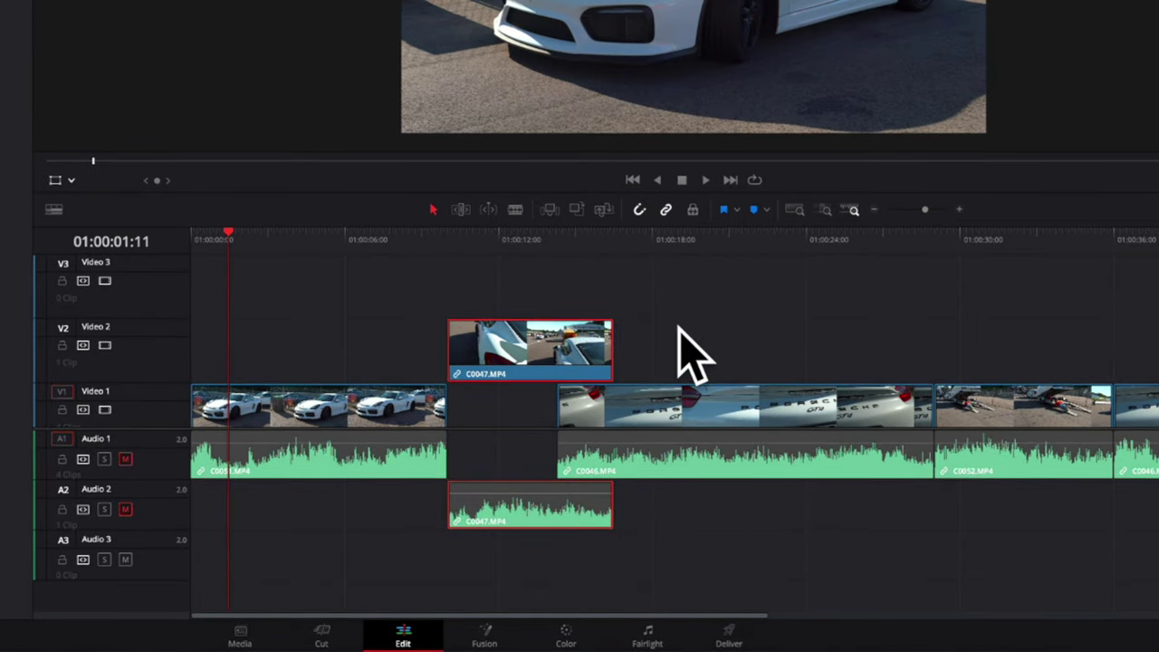
- Shift the Video 1 clips right, drop C0047 into the gap, and move the last C0046 earlier
drag(679, 328, 1158, 461)
drag(1059, 488, 1059, 488)
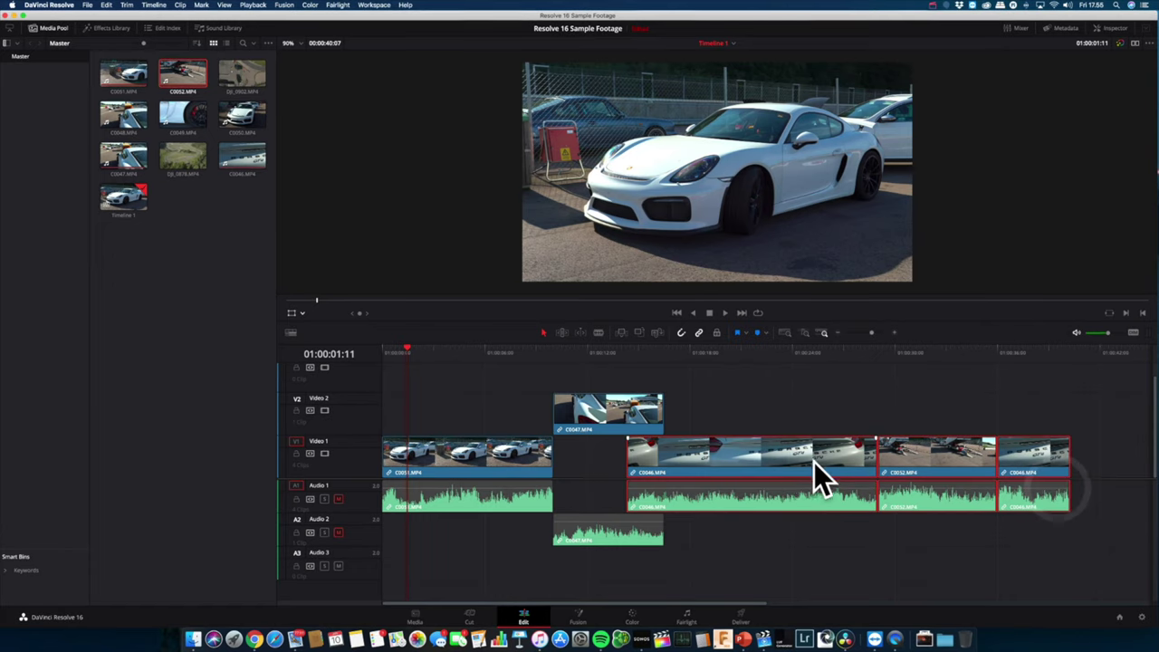
drag(722, 466, 758, 454)
click(617, 427)
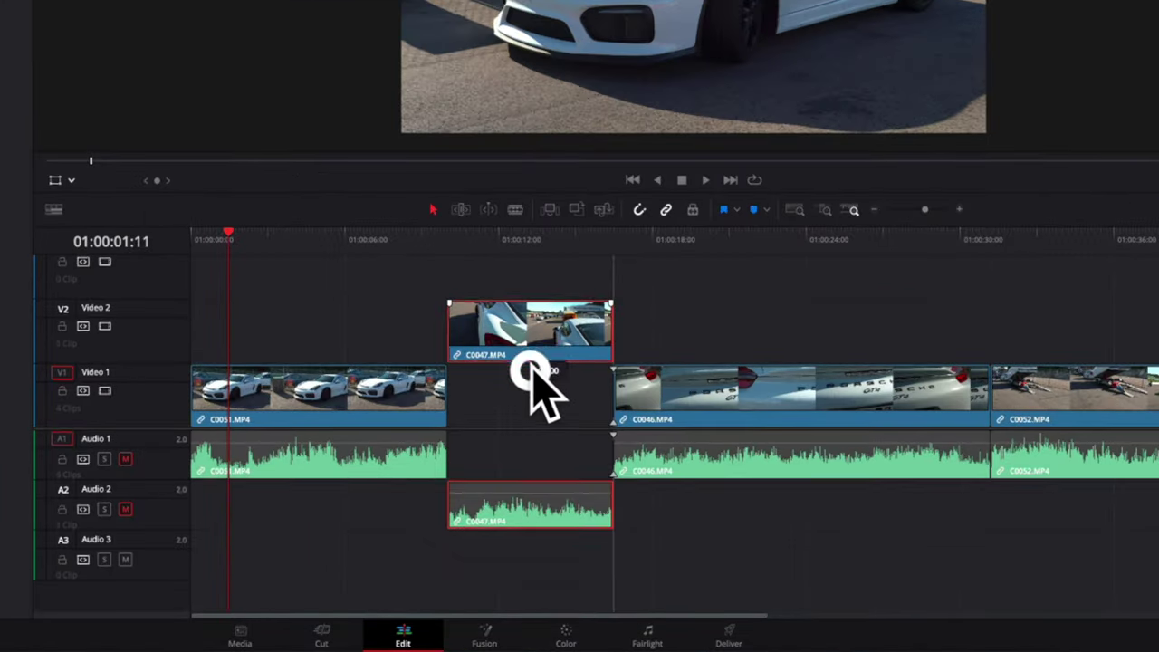
drag(533, 372, 535, 373)
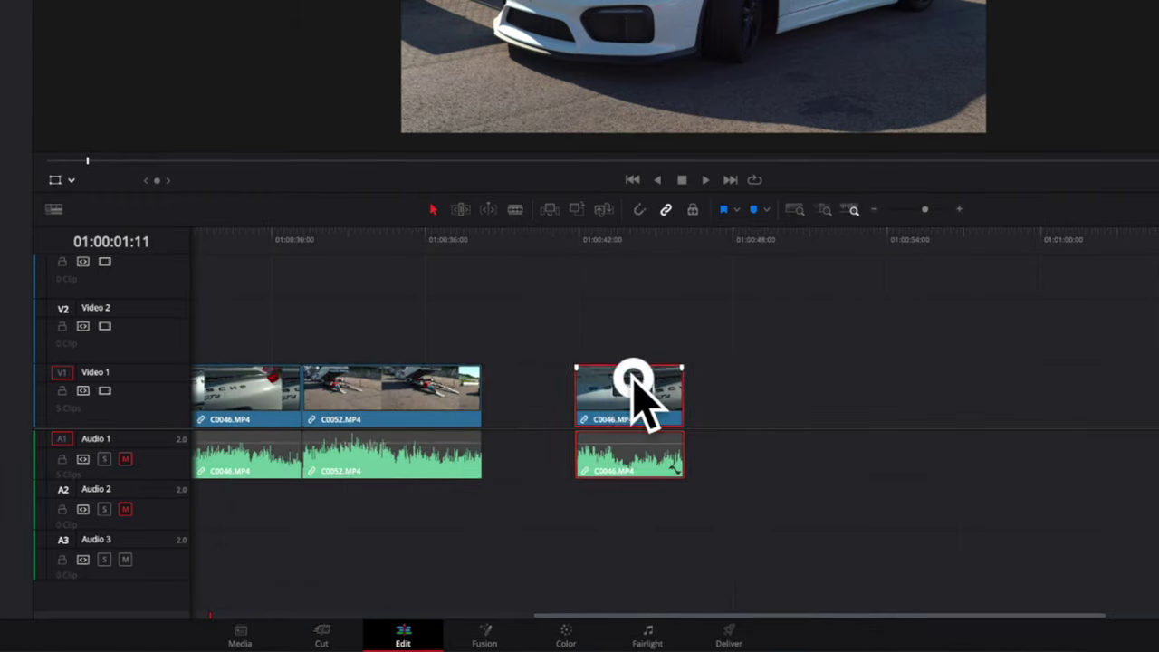
drag(634, 388, 585, 377)
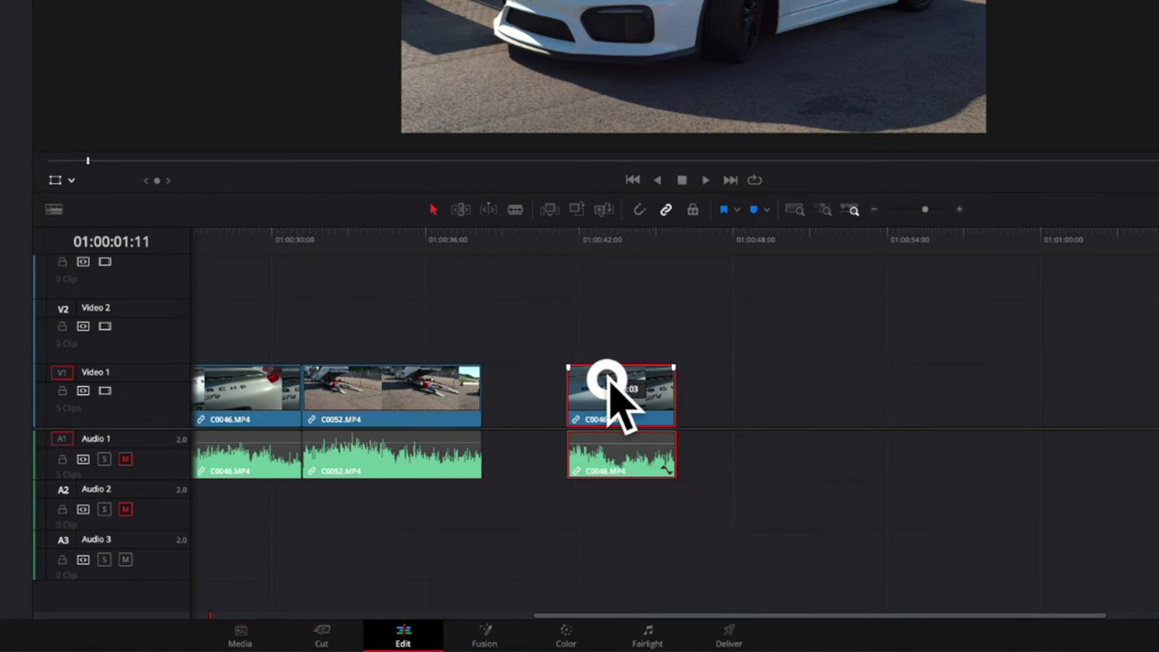
- Unlink the last C0046 and offset its audio about 01:22, then relink and move the pair earlier
click(666, 210)
click(725, 464)
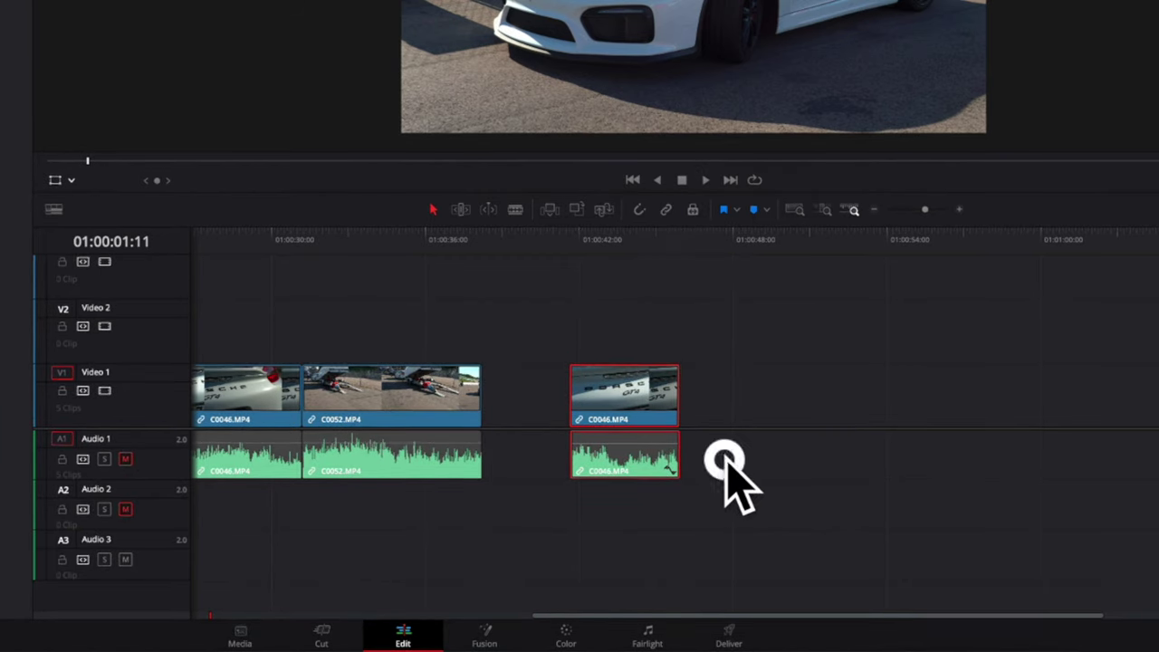
drag(652, 443, 703, 442)
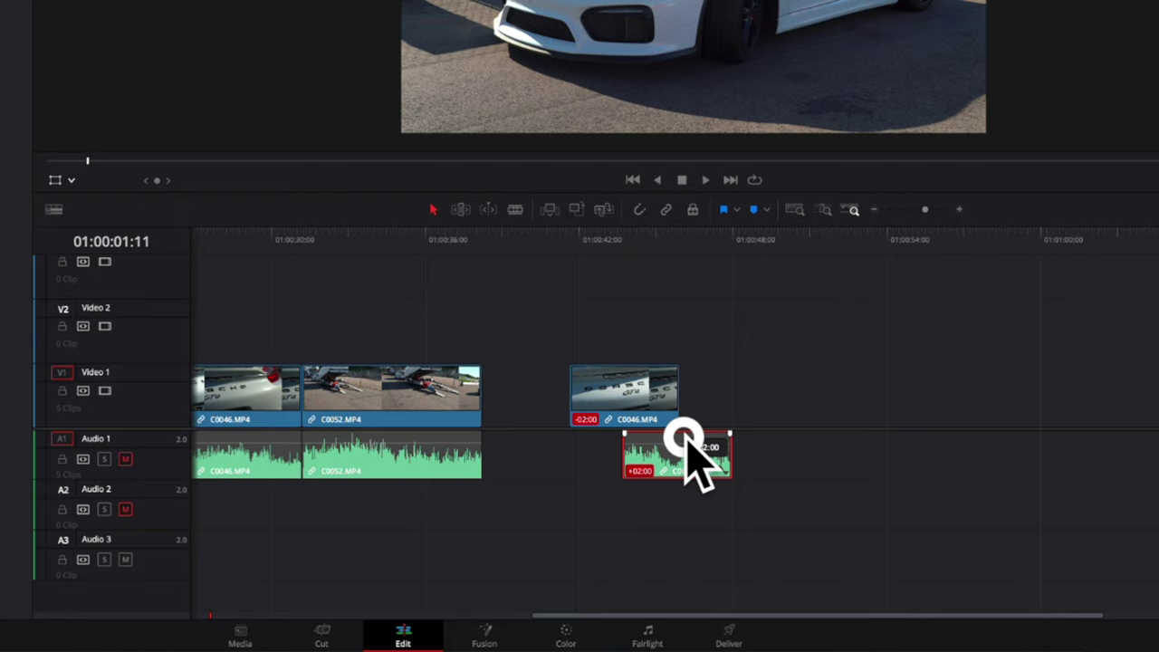
click(666, 210)
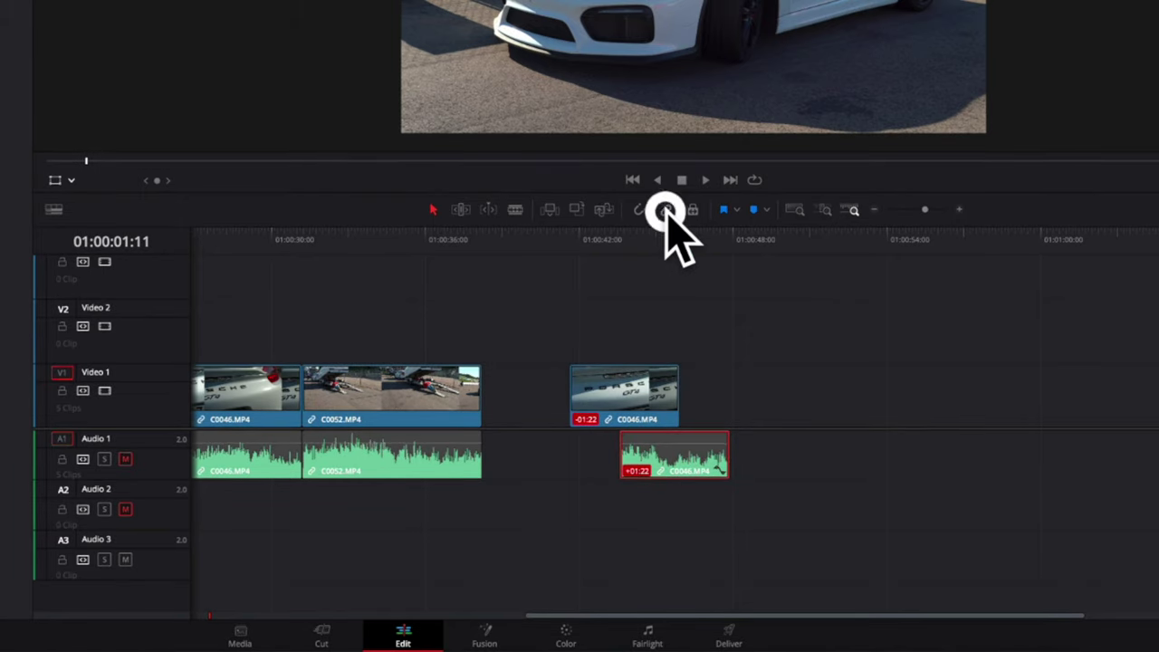
drag(686, 401, 605, 400)
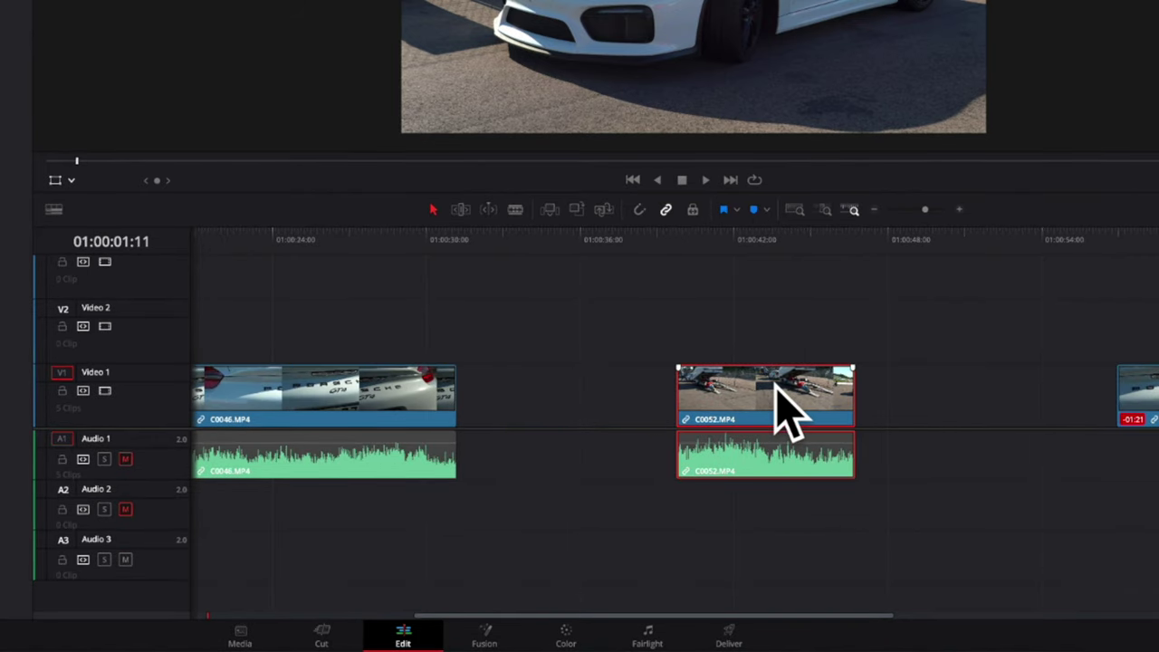
- Trim the C0046 clip after C0047 from its end, then from its start, opening a gap
click(612, 353)
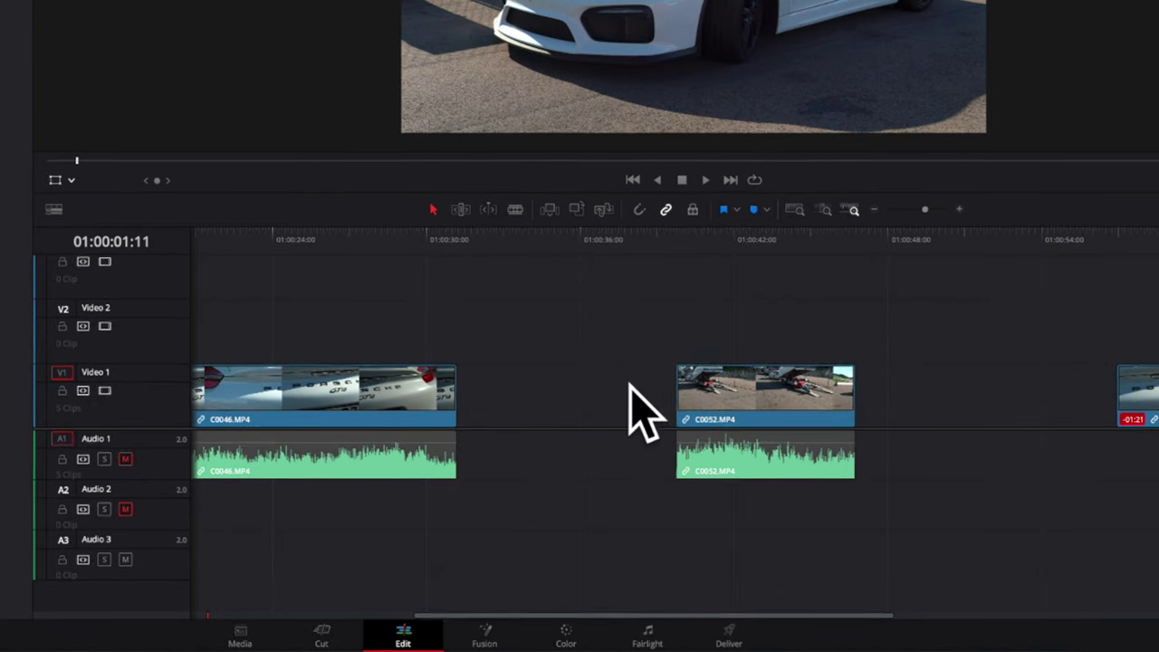
scroll(634, 403, left, 10)
click(675, 376)
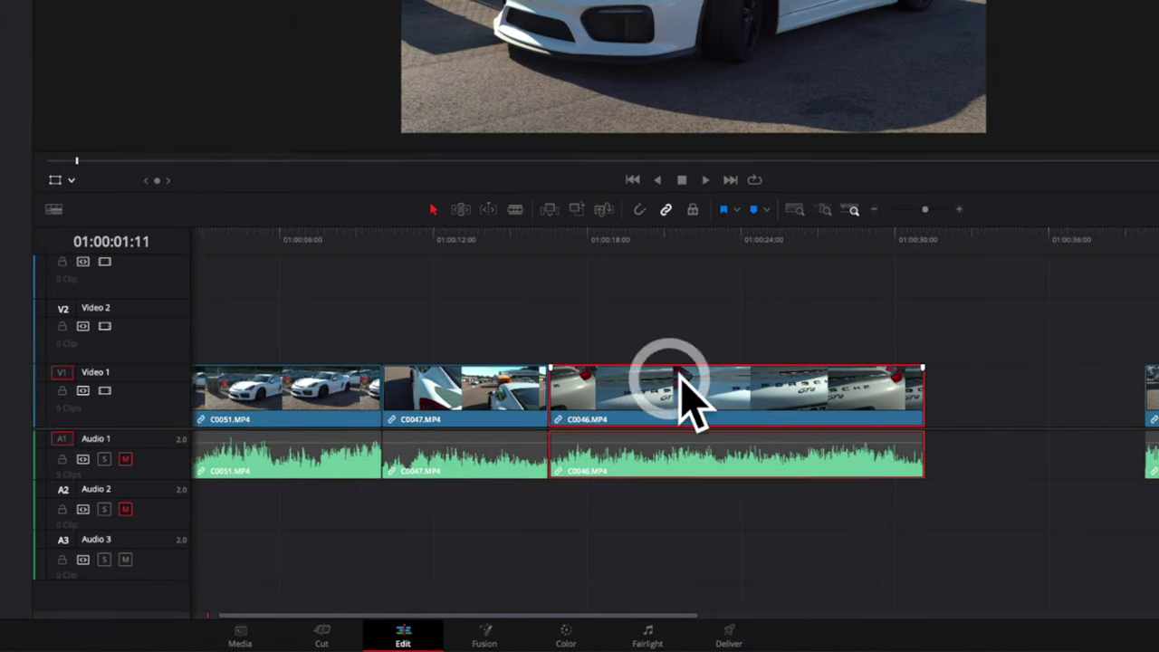
click(918, 390)
drag(913, 390, 705, 399)
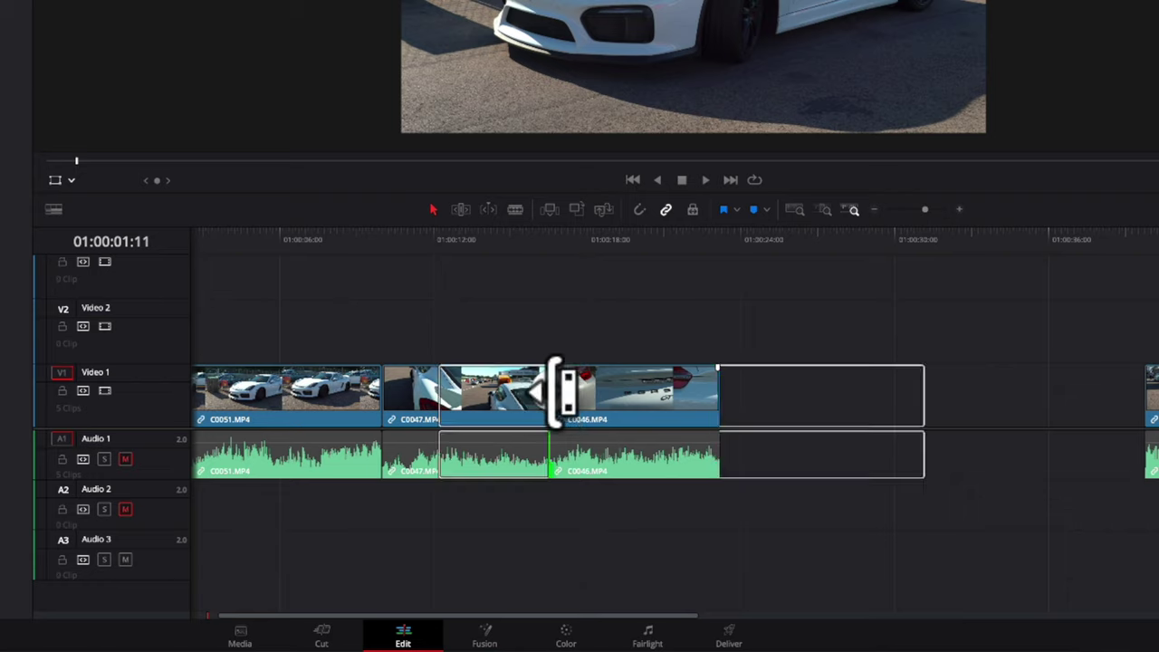
drag(556, 390, 676, 389)
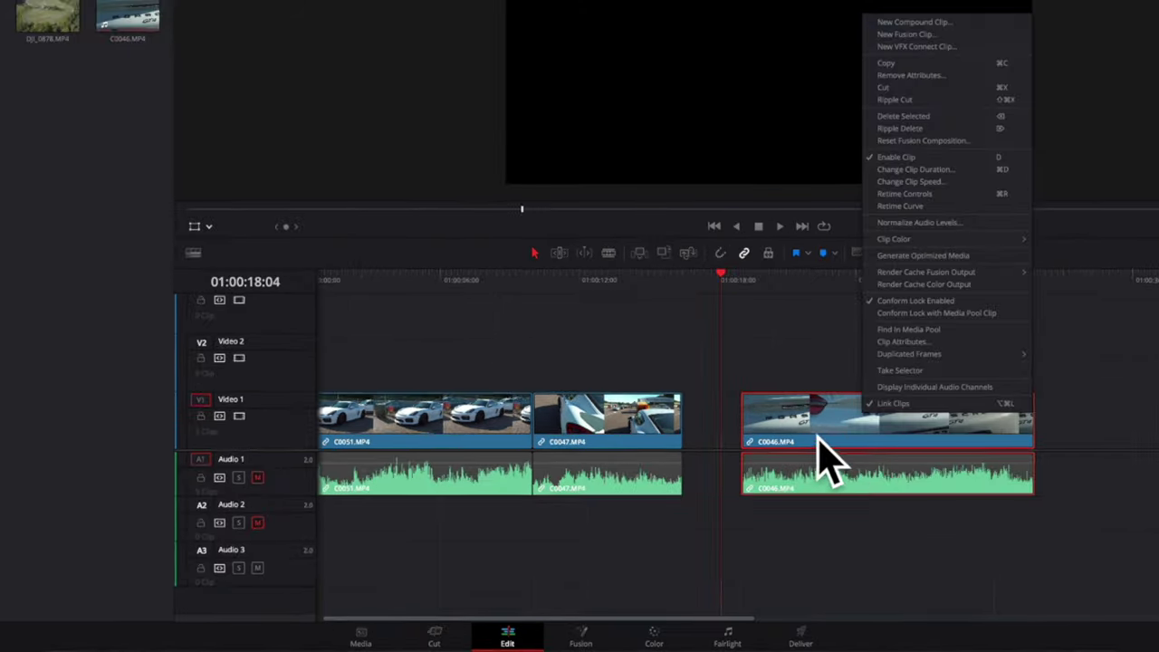
- Set C0046's clip speed to 200% with Change Clip Speed
click(777, 362)
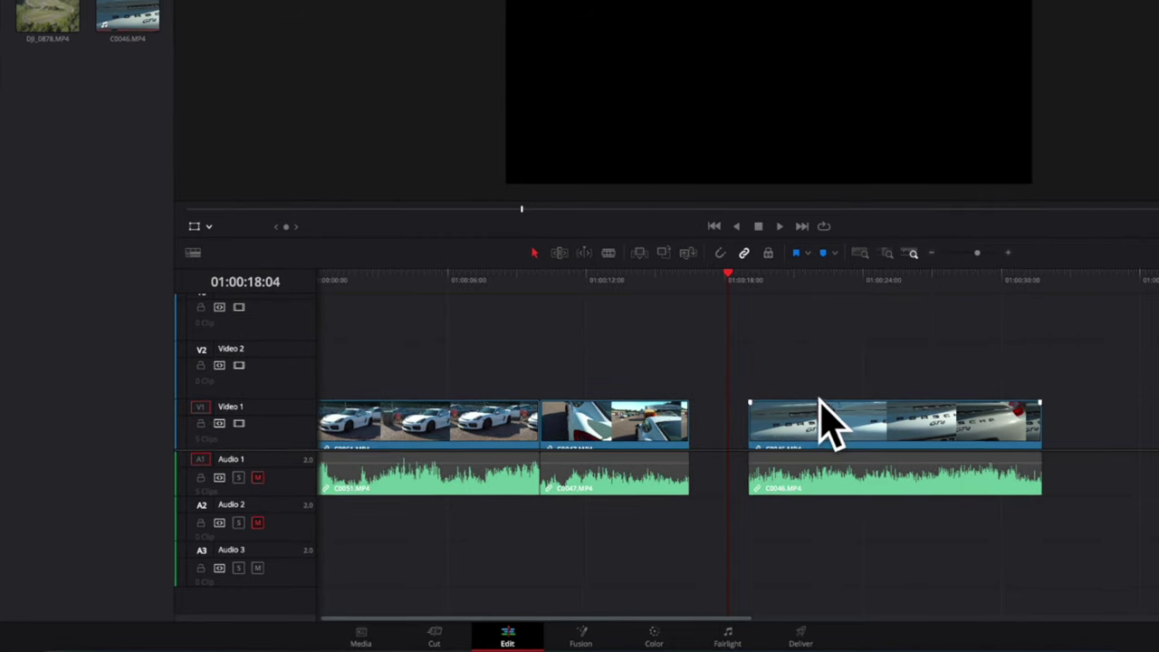
click(856, 419)
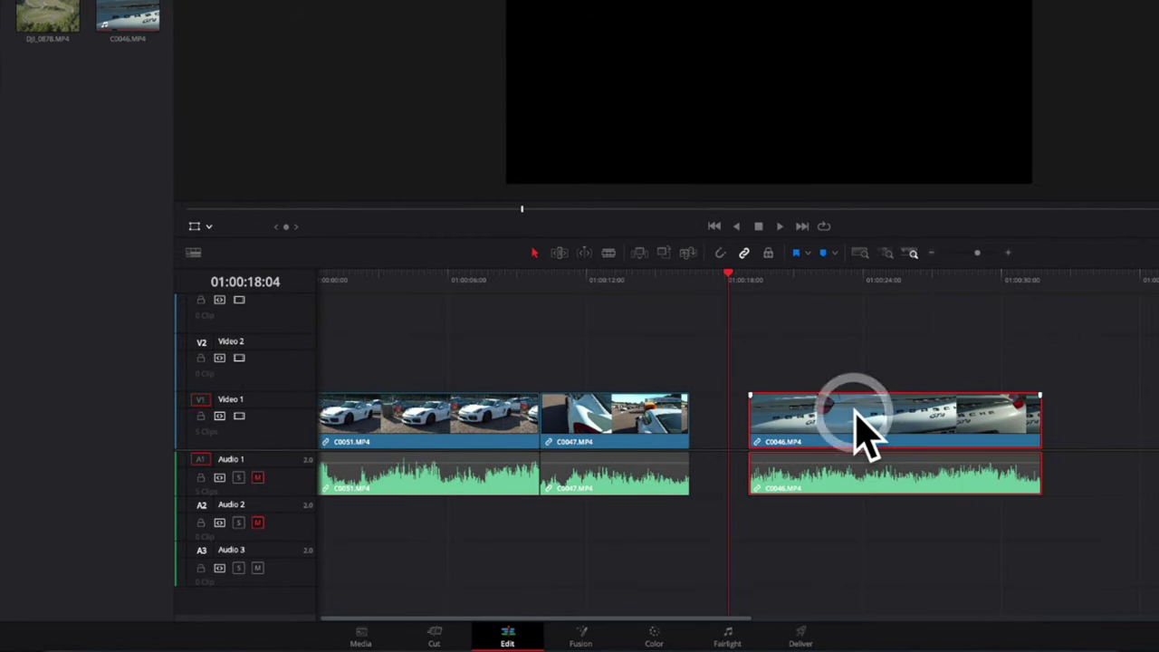
right_click(865, 418)
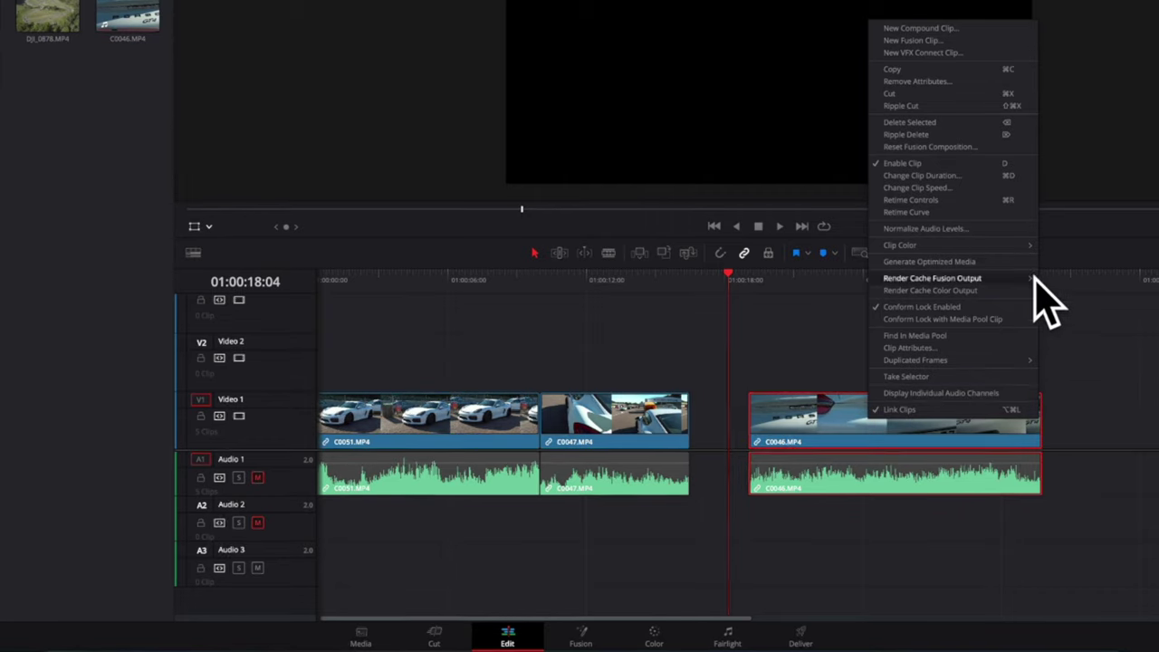
click(924, 188)
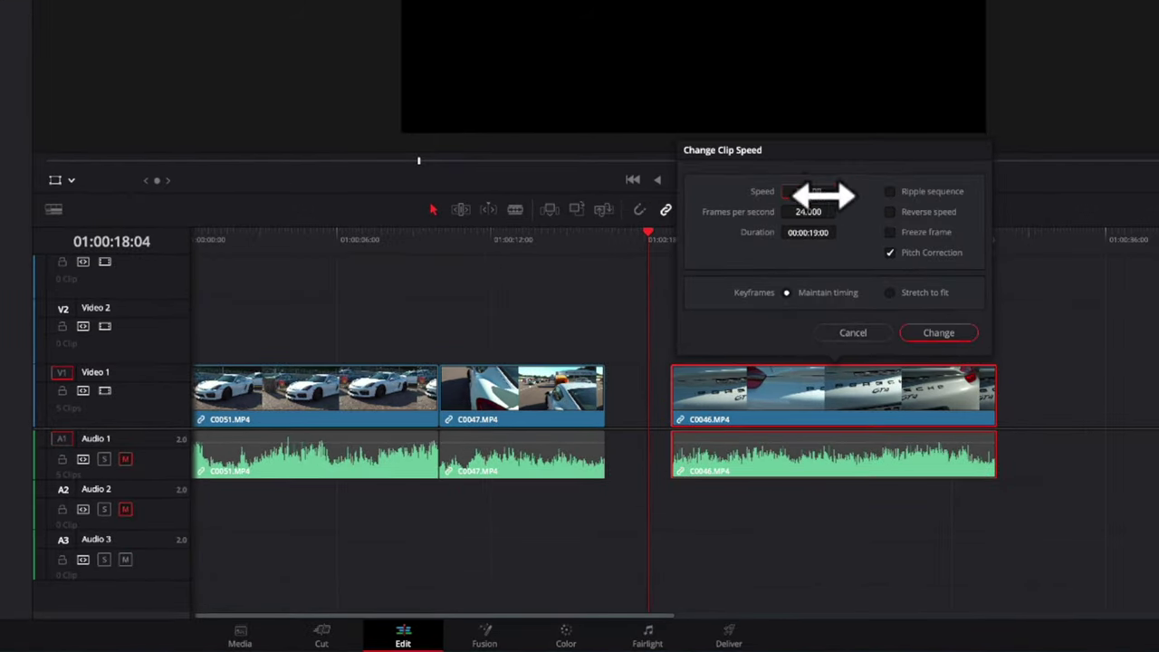
click(807, 192)
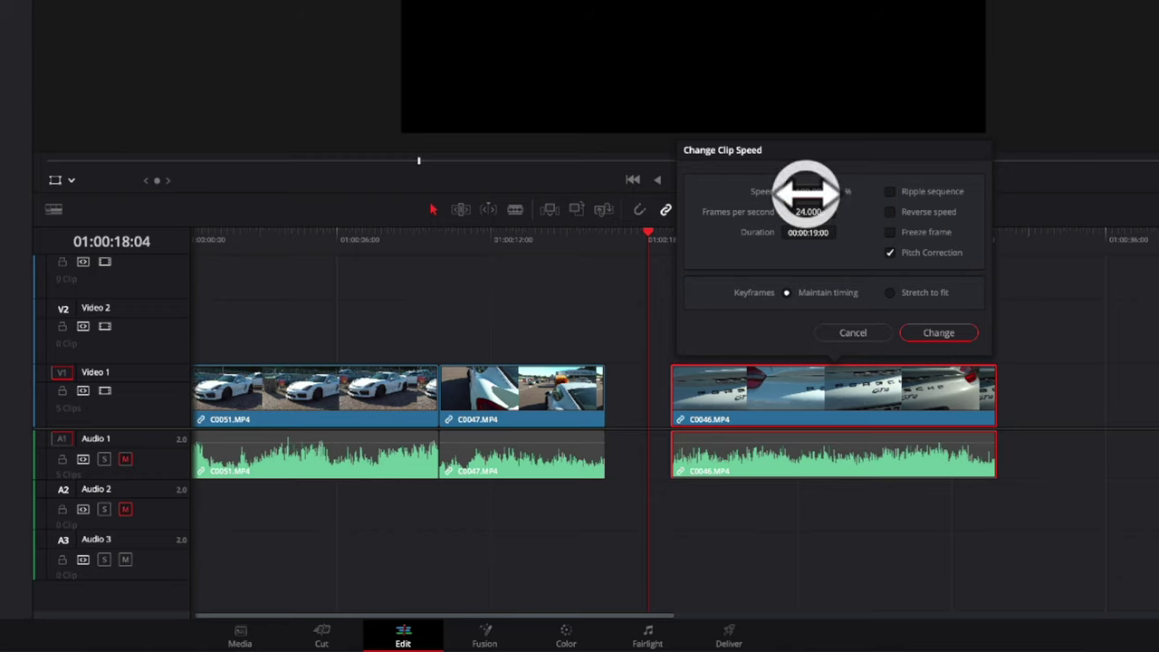
click(807, 192)
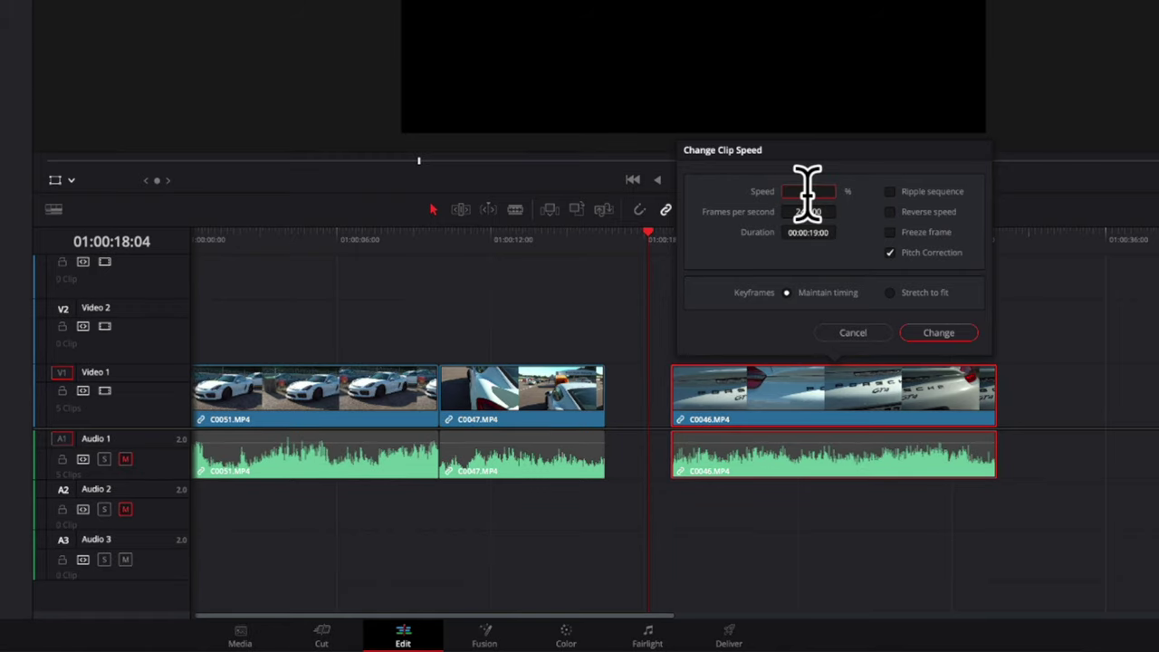
click(940, 333)
- Play back the sped-up C0046 from the playhead placed on it
click(705, 342)
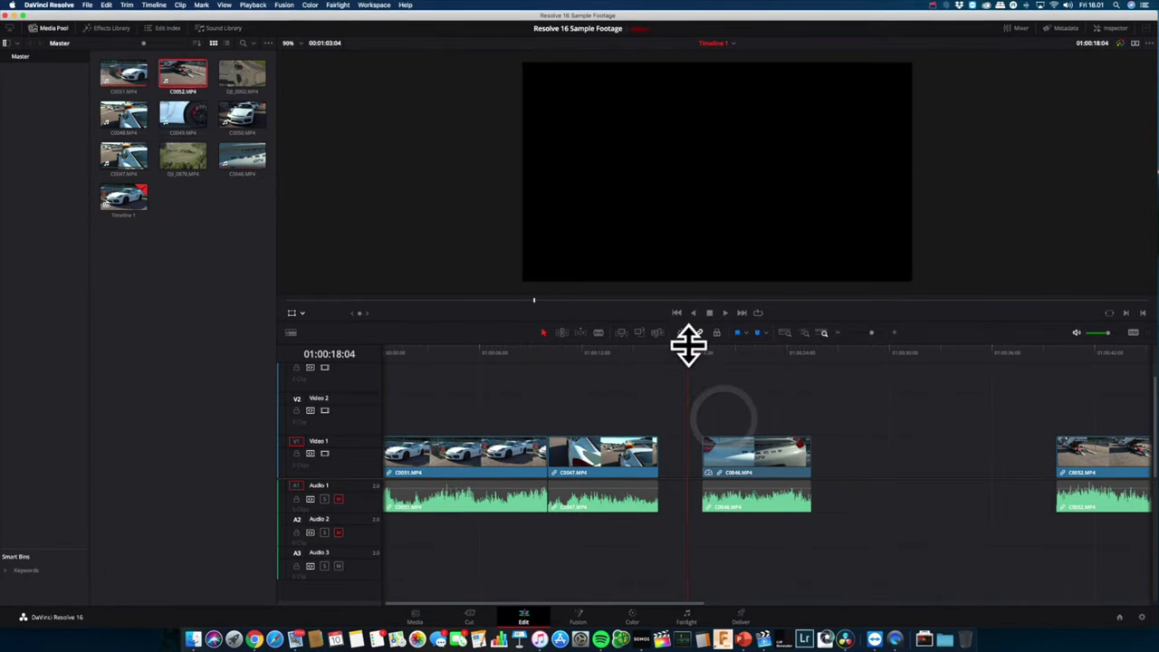
drag(687, 348, 722, 347)
key(space)
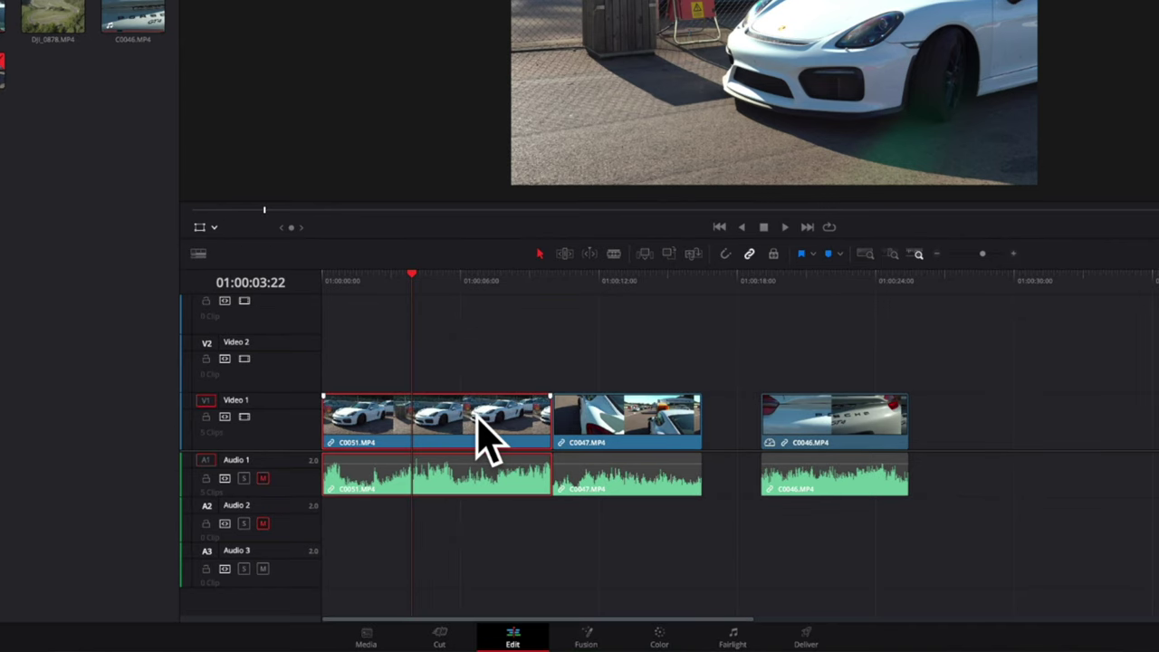
- Set C0051's clip speed to -100% so it plays in reverse
right_click(478, 419)
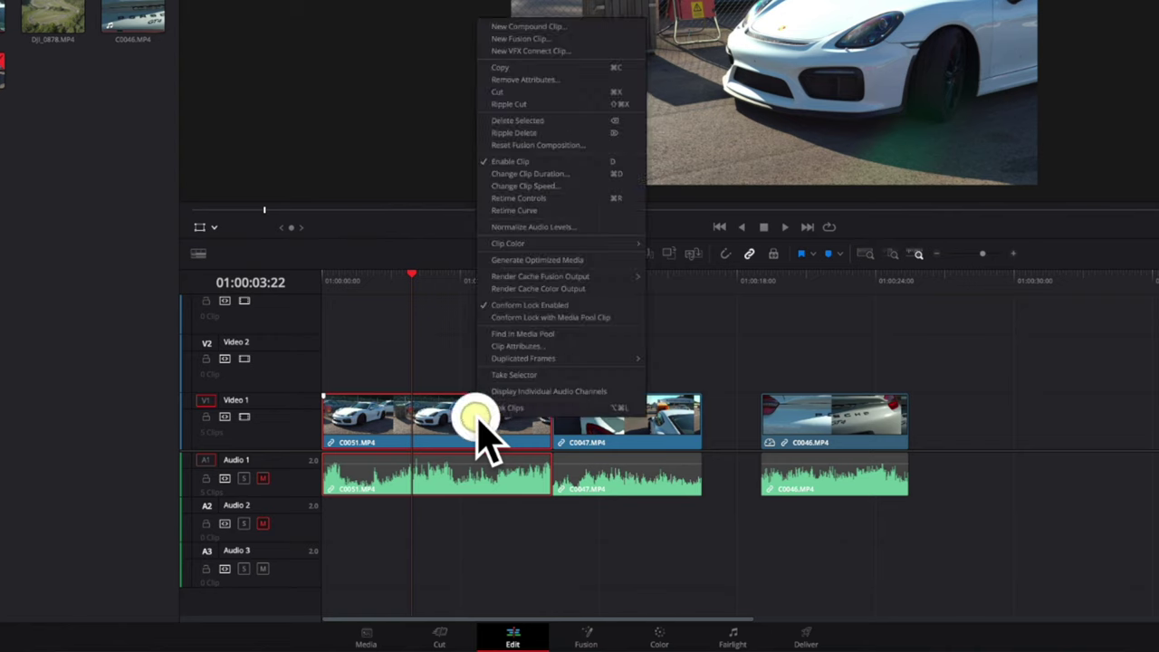
click(544, 186)
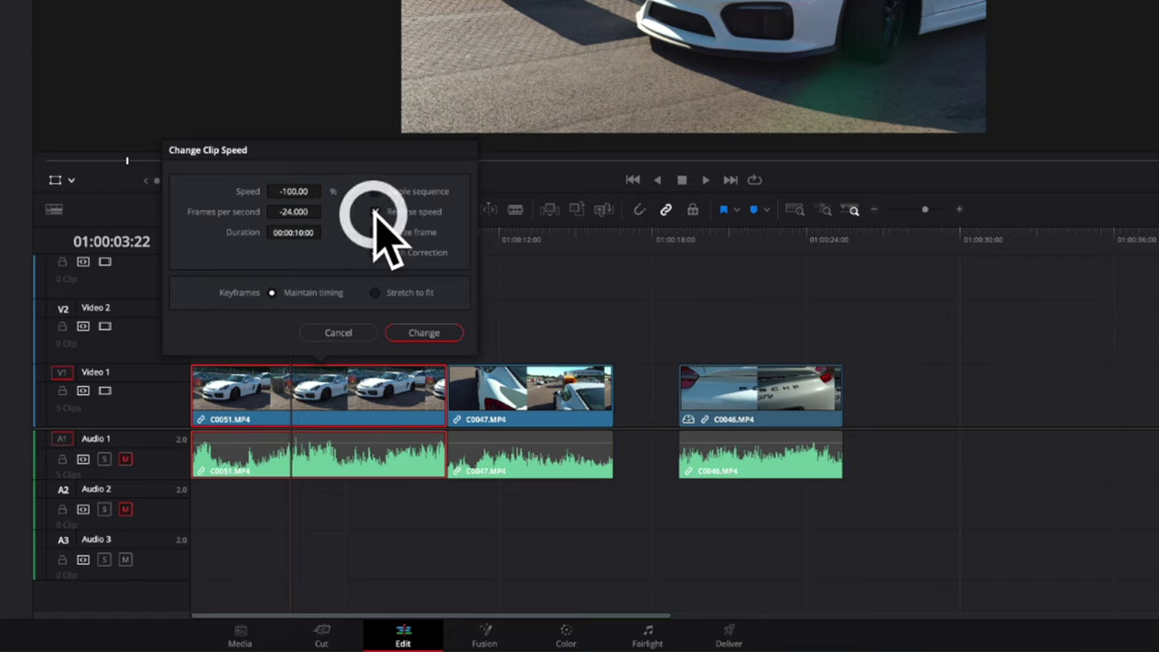
click(425, 334)
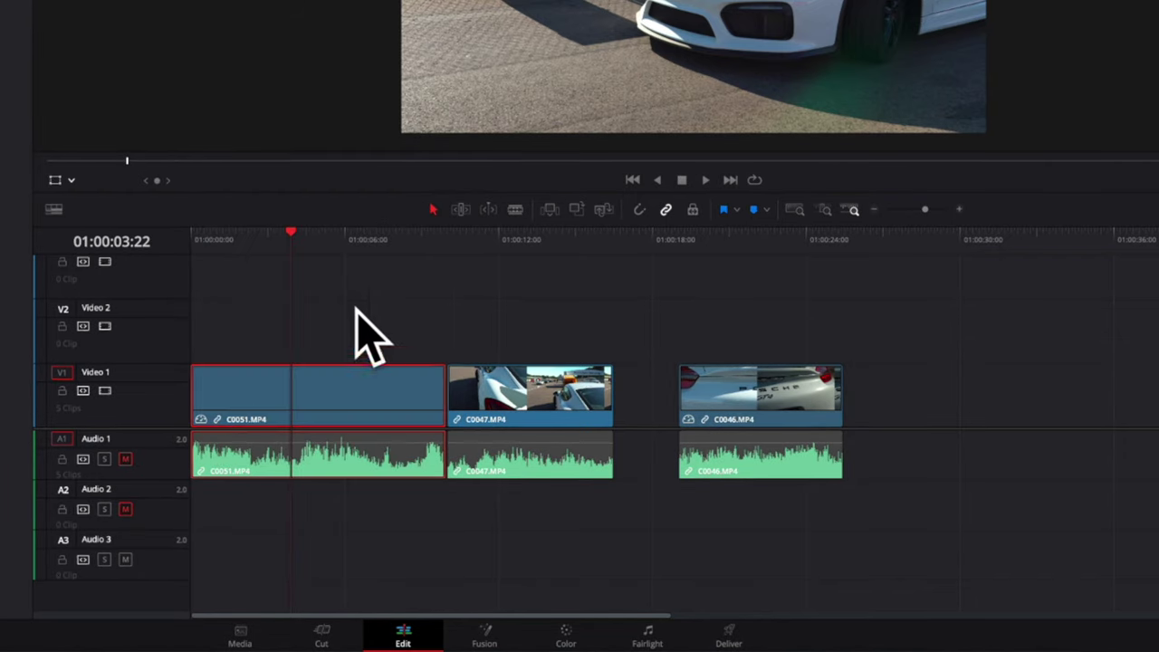
- Play the reversed C0051 back from near the timeline start
click(201, 319)
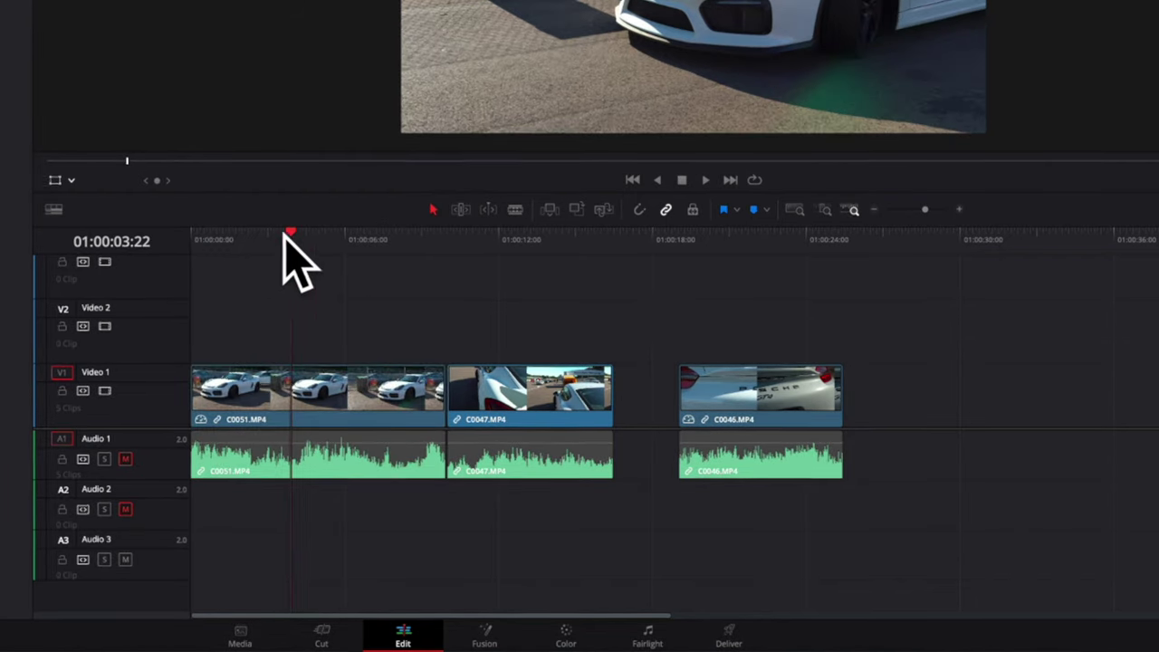
drag(292, 234, 204, 237)
key(space)
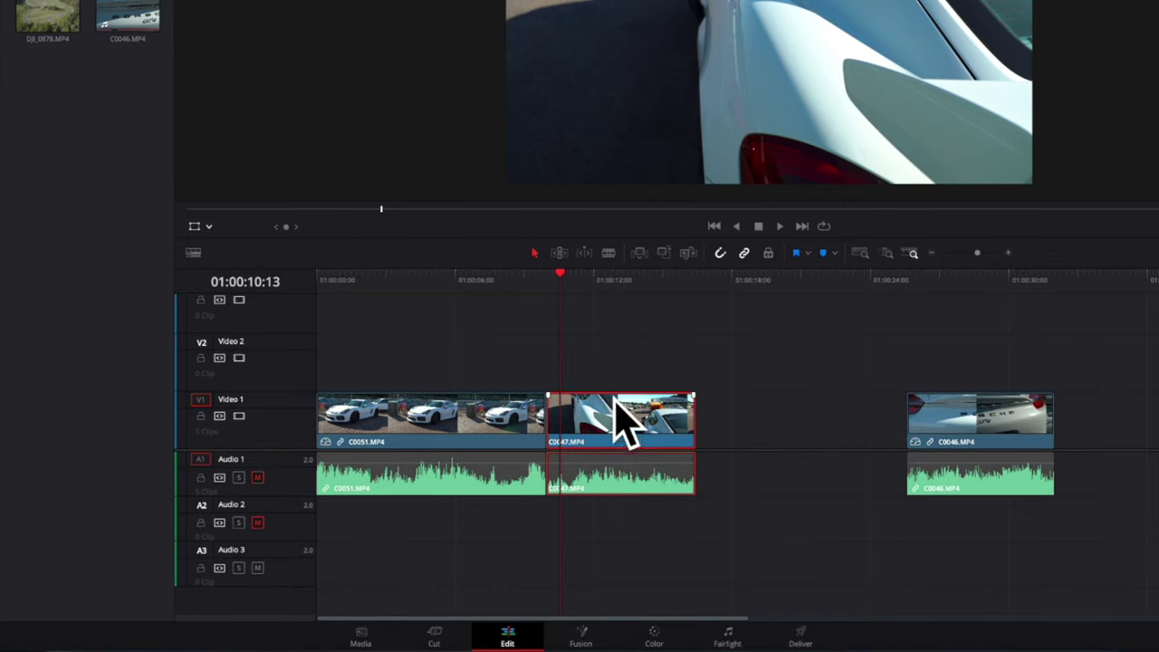
- Drag the clips along Video 1 to close the gaps, undoing and then redoing the C0052 move
drag(619, 413, 781, 415)
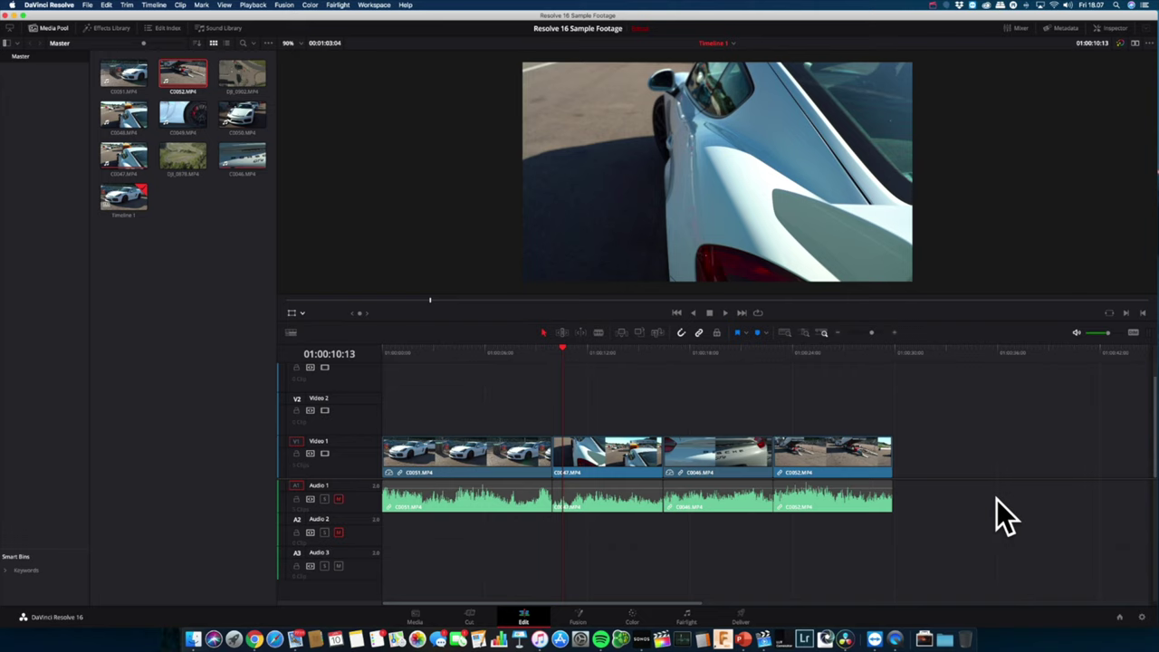
key(super+z)
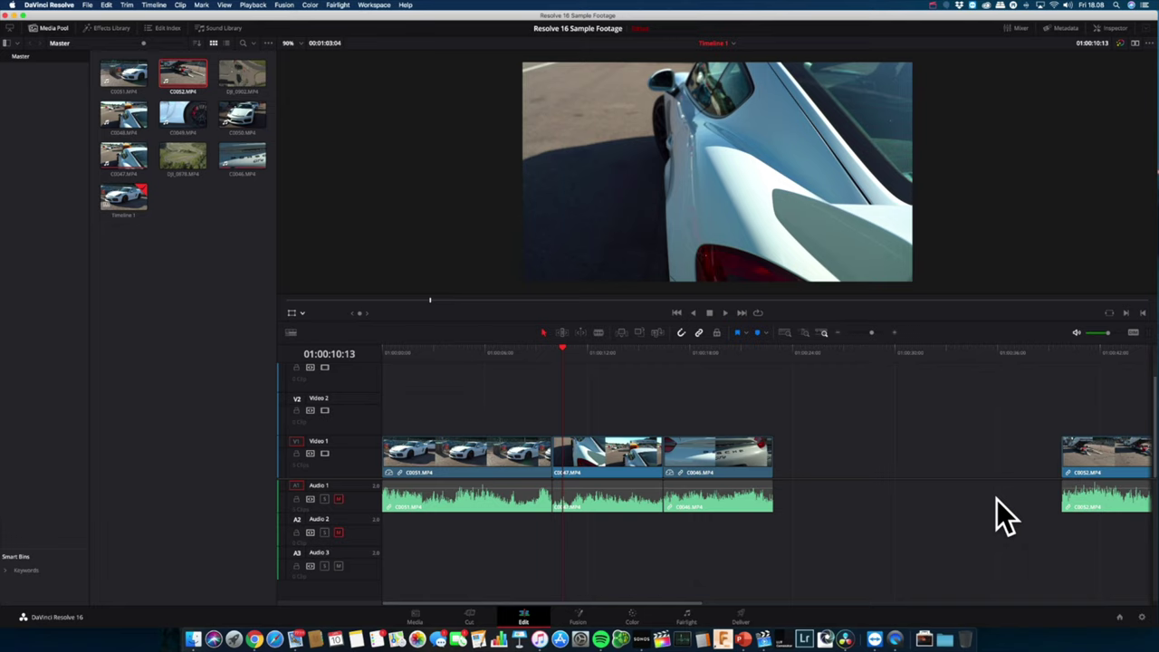
key(super+shift+z)
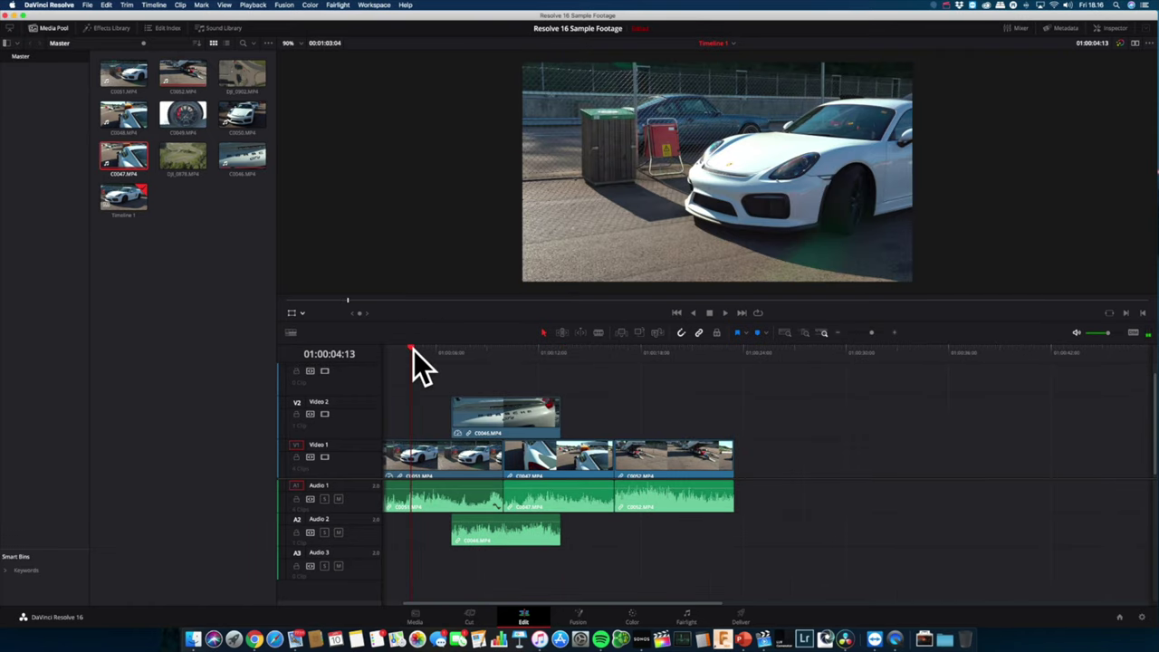
- Review the timeline, then trim the C0046 overlay on Video 2 to end where C0051 ends
key(space)
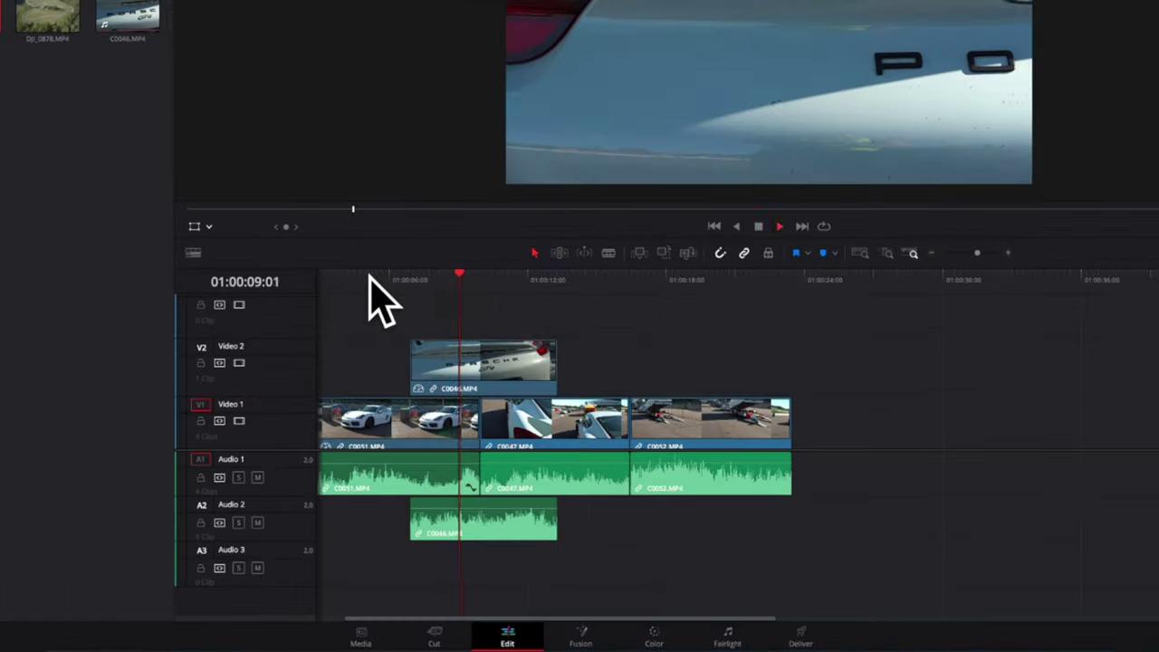
key(space)
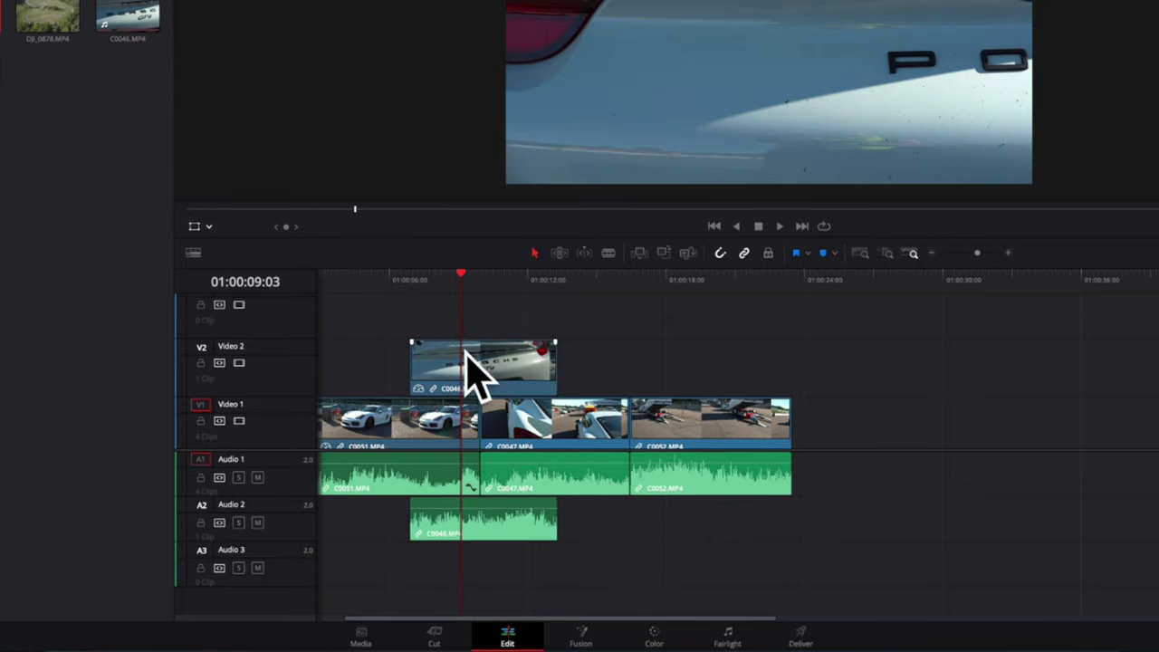
click(535, 366)
drag(548, 360, 460, 363)
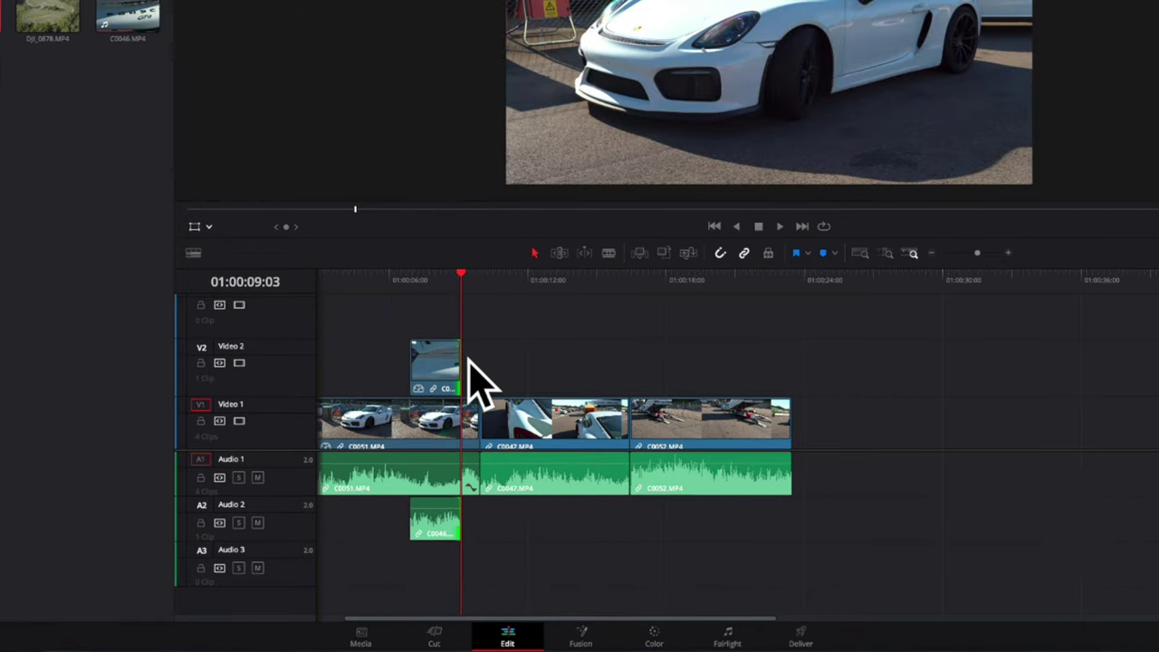
click(389, 308)
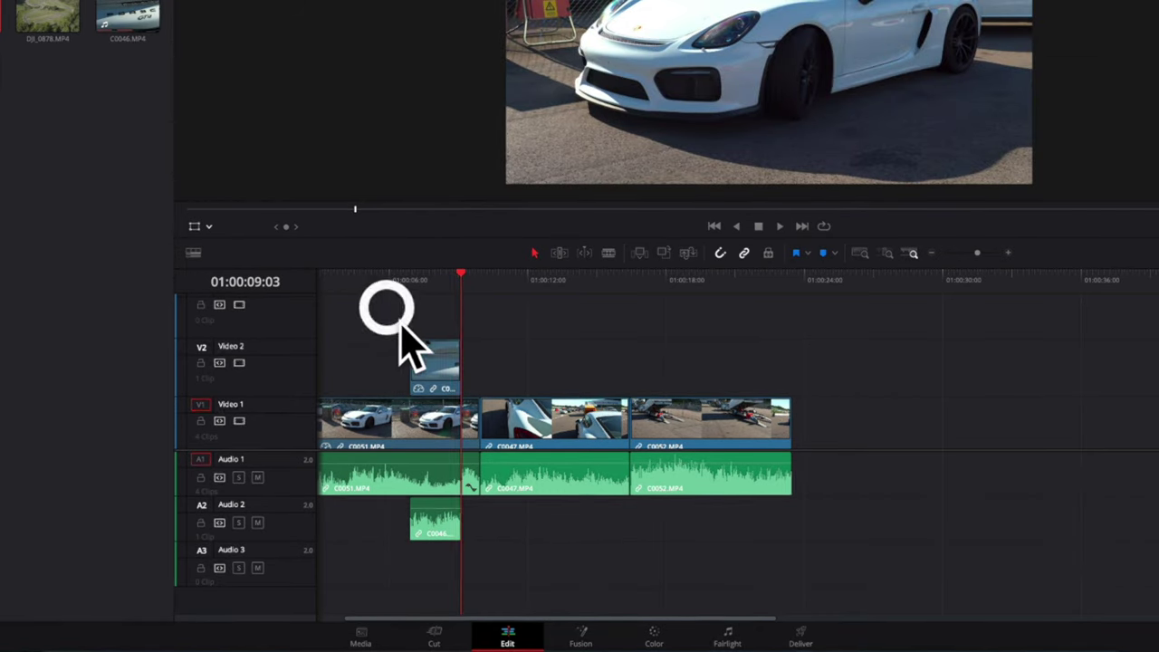
drag(435, 355, 462, 355)
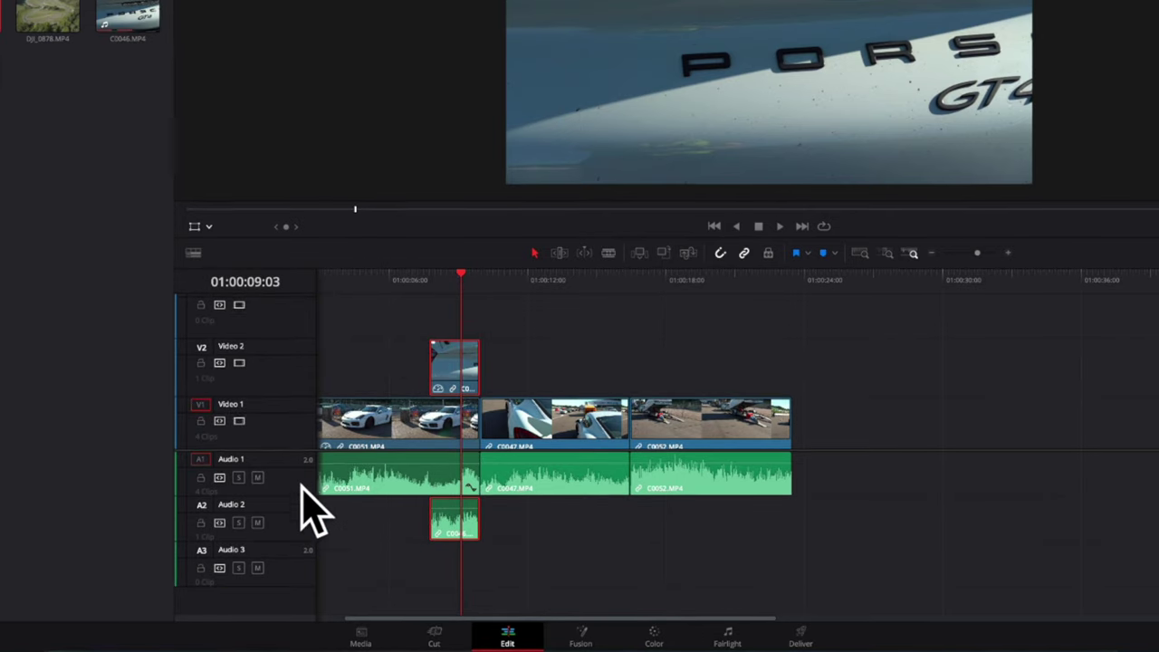
- Mute Audio 1 and Audio 2, then play the edit from just before the cutaway
click(257, 478)
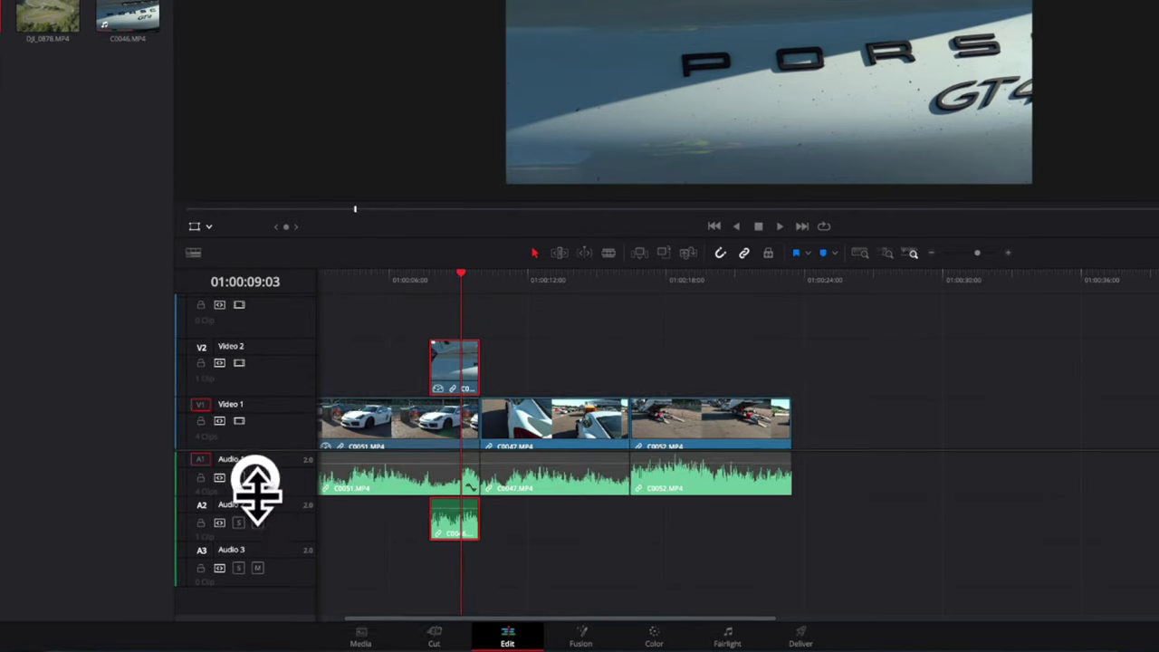
click(257, 523)
click(332, 356)
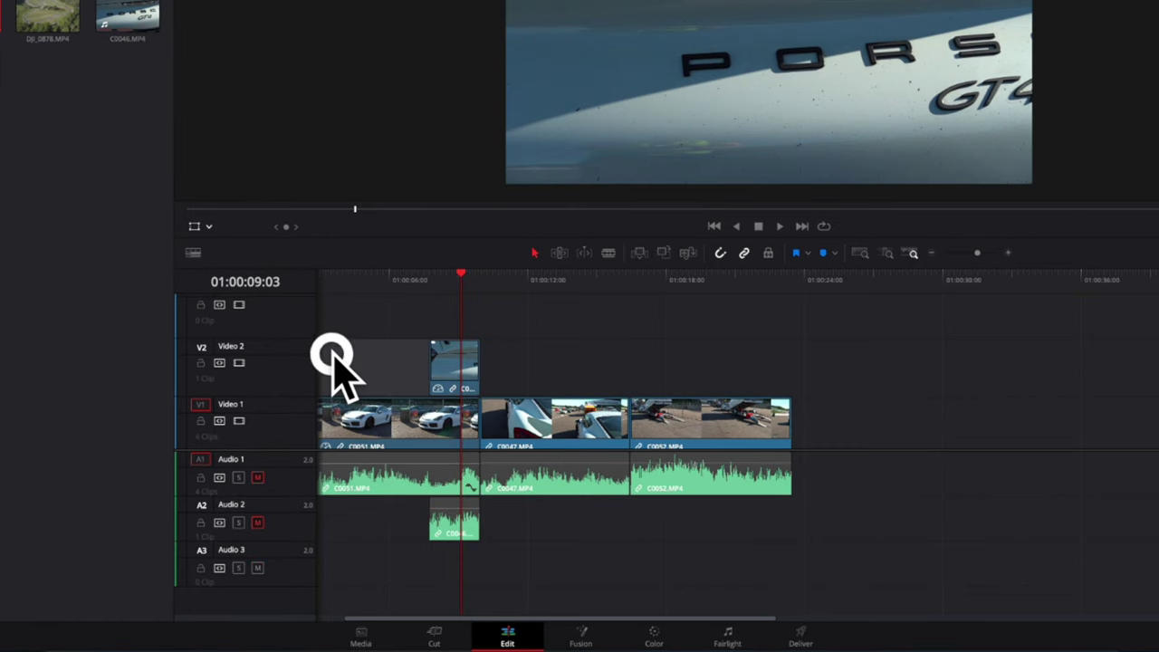
scroll(333, 356, left, 2)
click(462, 273)
key(space)
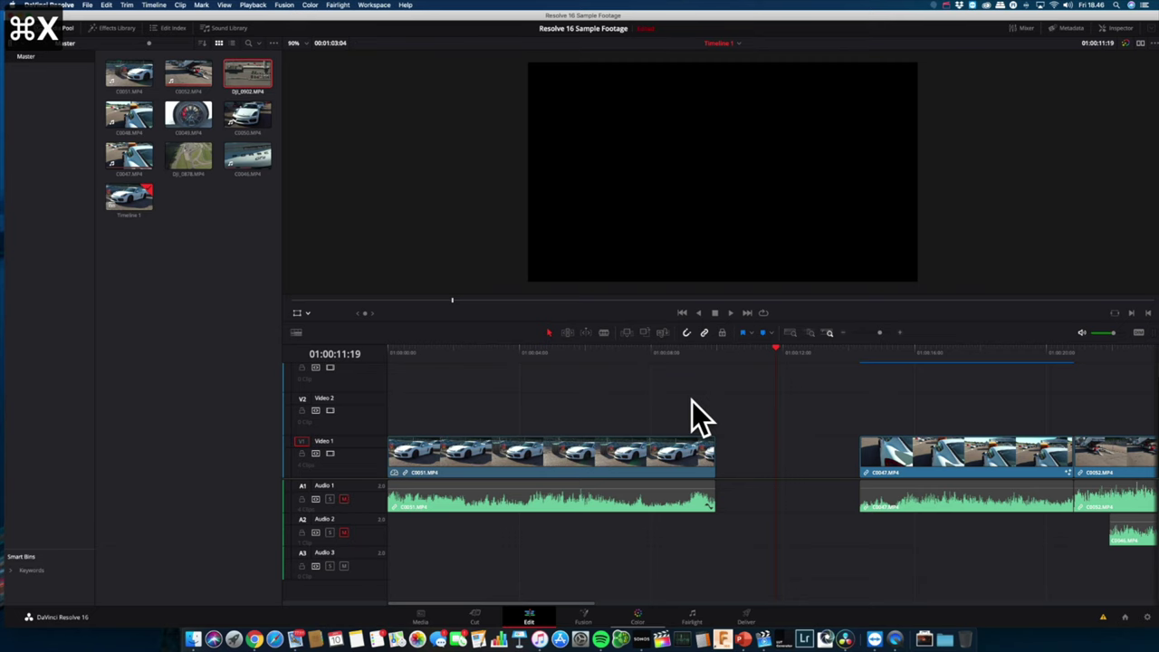
- Add DJI_0902 to Video 2 and blade it at two playhead points
drag(302, 120, 480, 412)
click(547, 362)
mouse_move(546, 362)
mouse_down()
mouse_move(651, 354)
mouse_move(561, 359)
mouse_up()
click(603, 334)
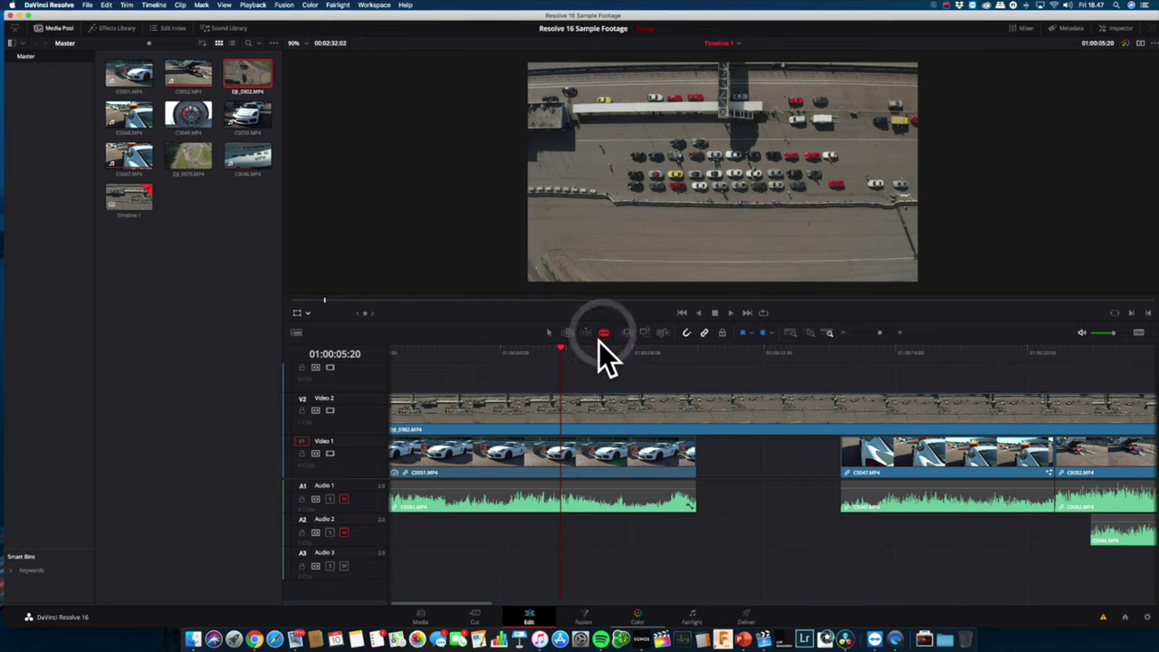
click(563, 406)
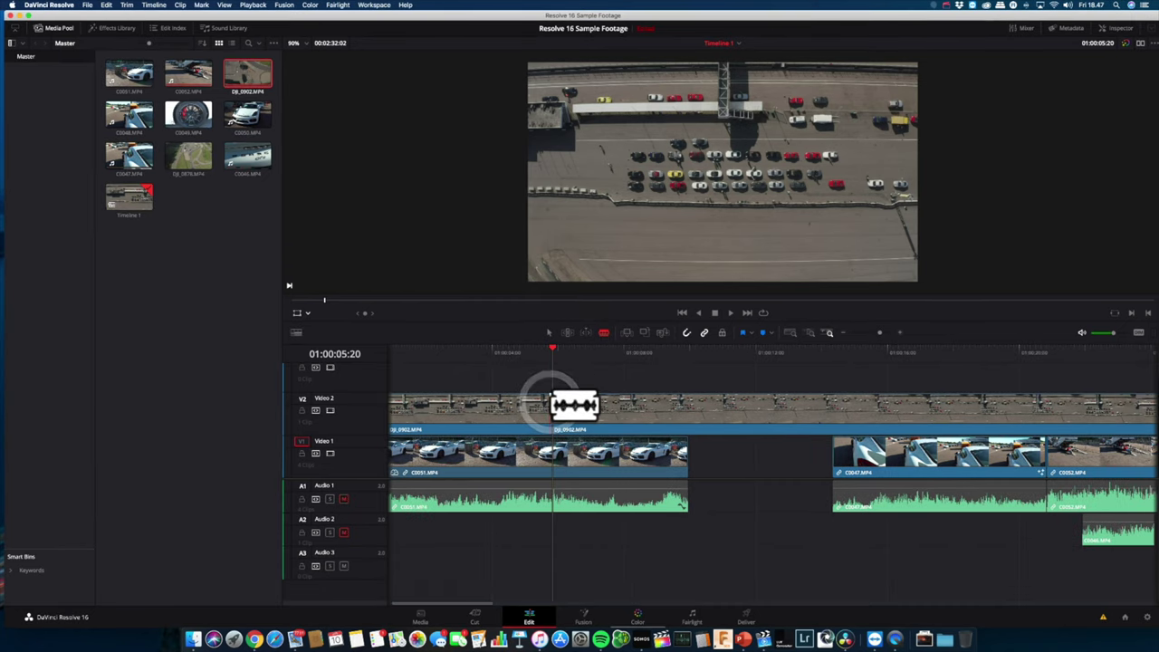
drag(553, 347, 653, 343)
key(b)
click(675, 404)
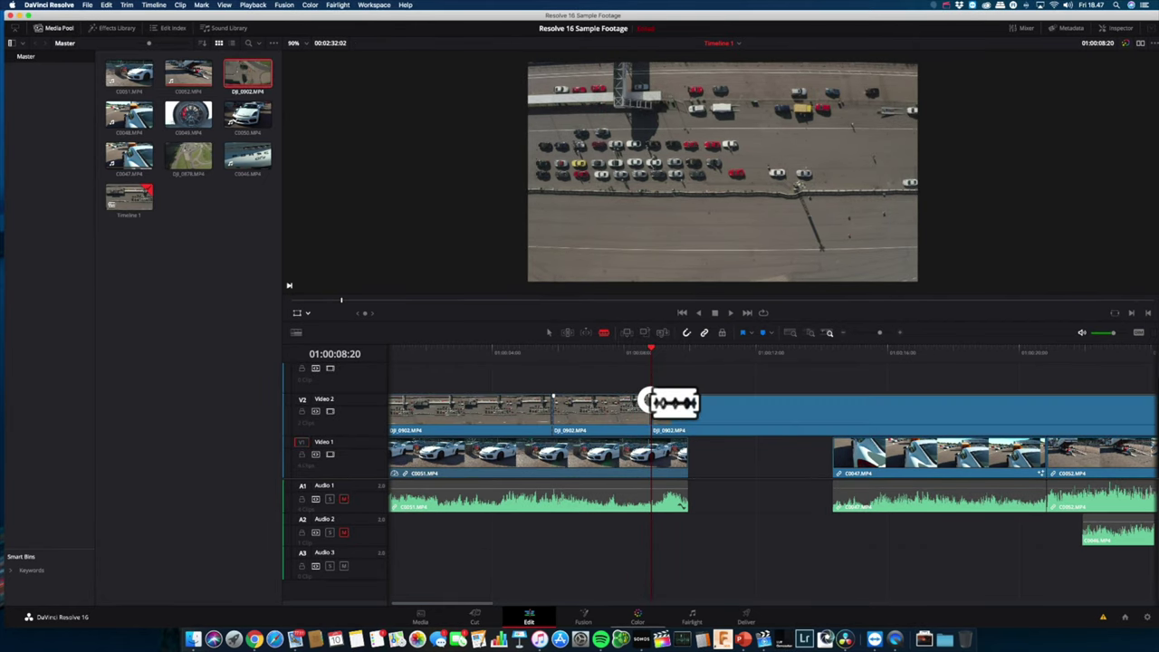
- Delete both outer DJI_0902 pieces and move the middle piece over the Video 1 gap
key(a)
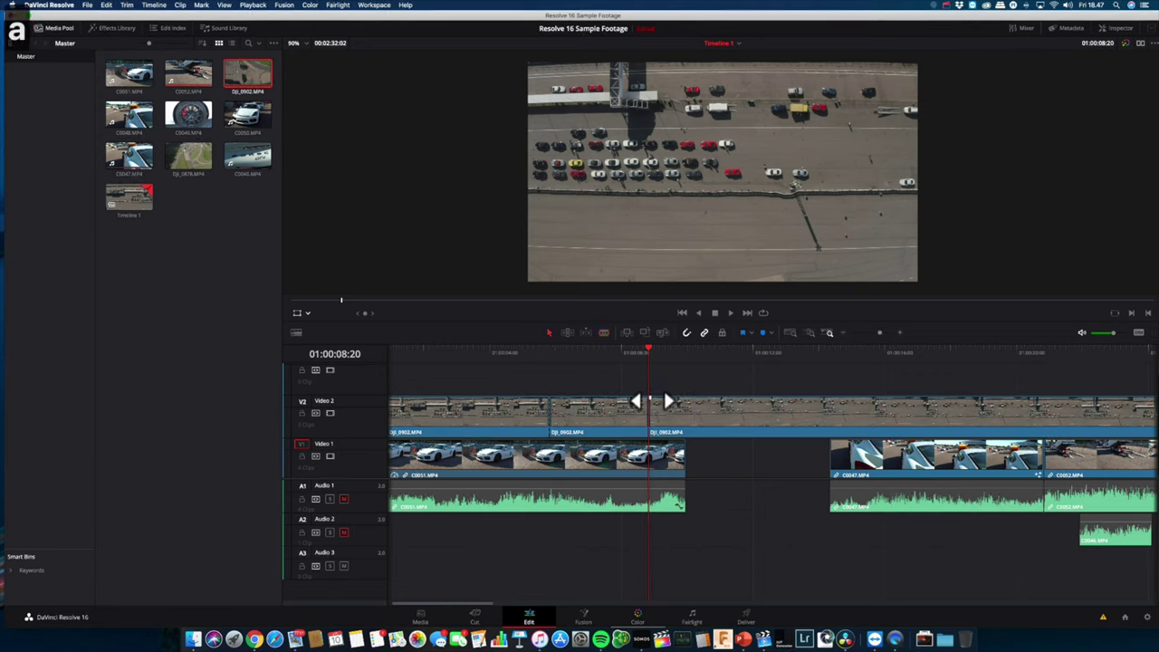
click(672, 408)
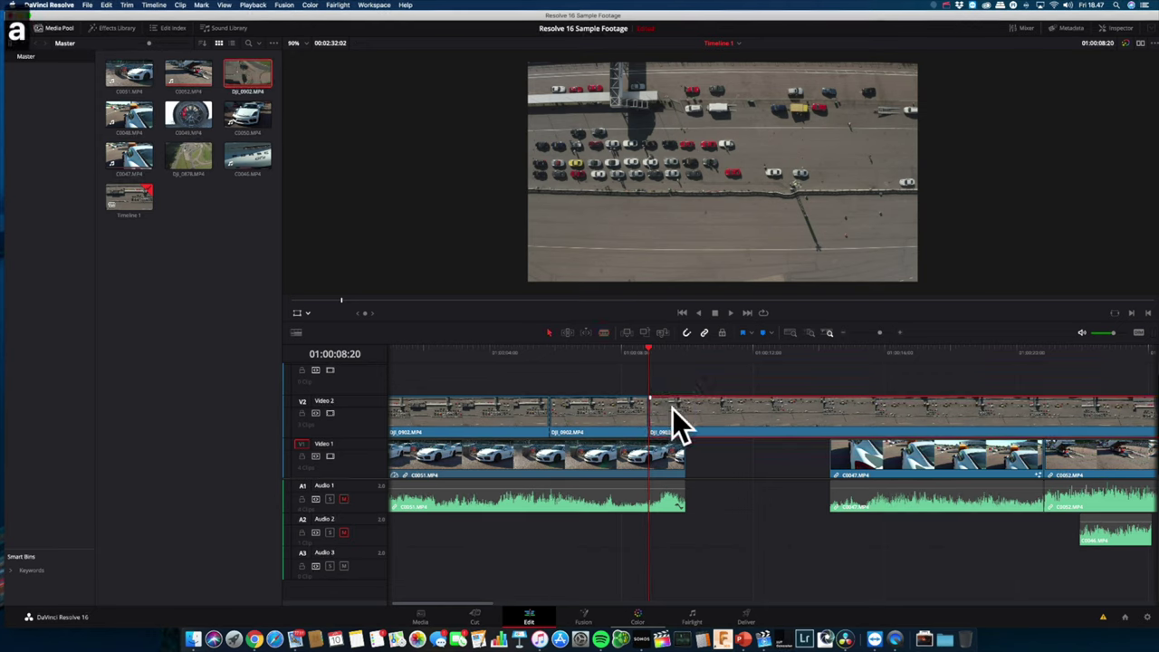
key(BackSpace)
click(518, 409)
key(BackSpace)
drag(590, 409, 724, 410)
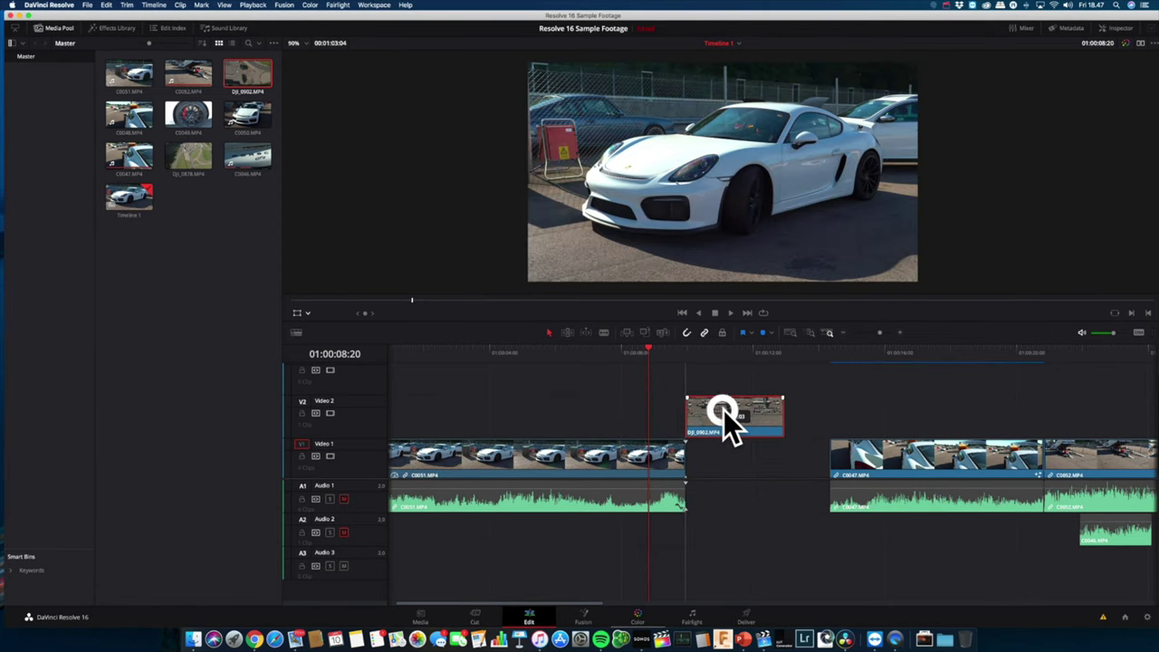
click(690, 346)
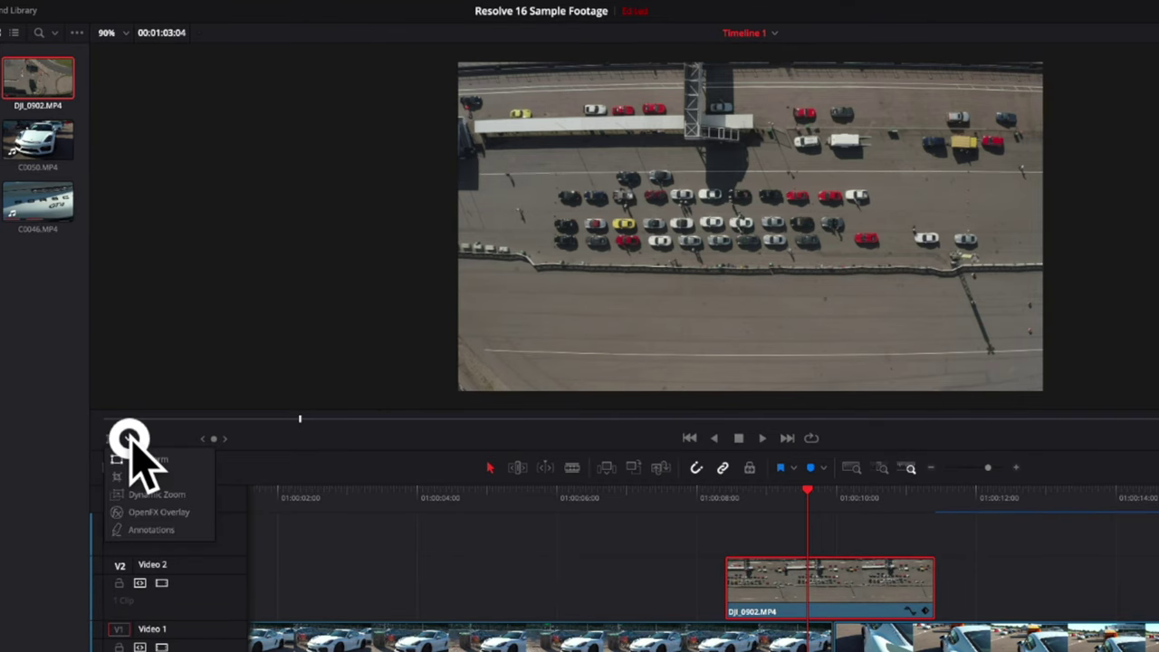
- Scale DJI_0902 down with the Transform overlay and position the inset right and down over the car
click(150, 462)
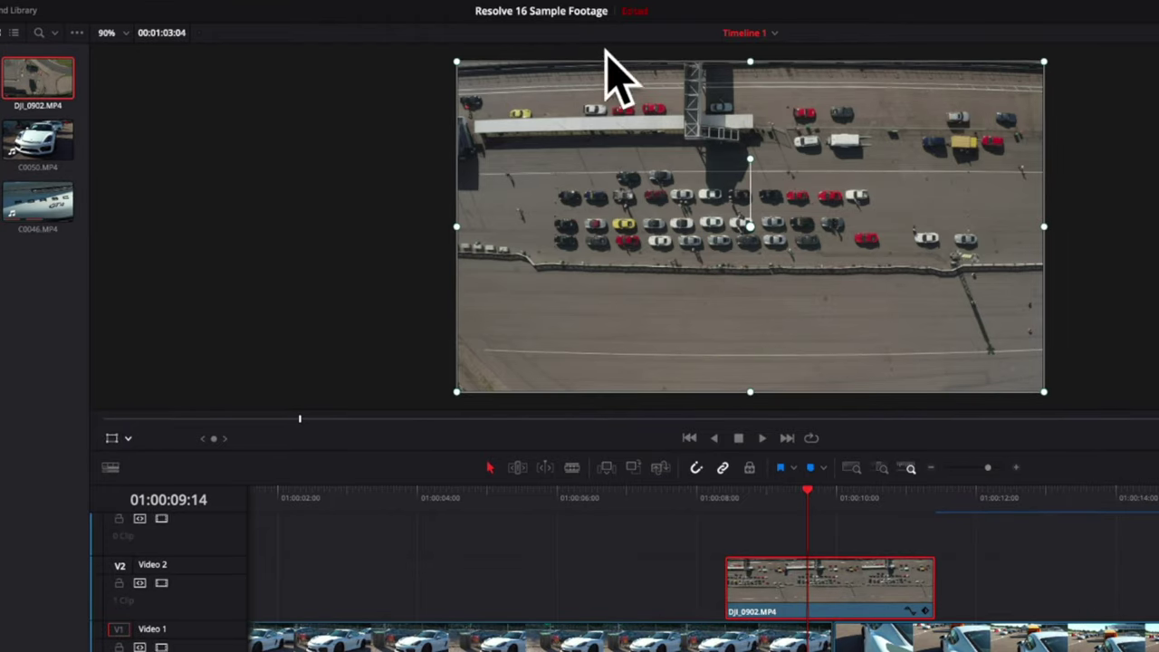
click(456, 62)
drag(455, 62, 504, 110)
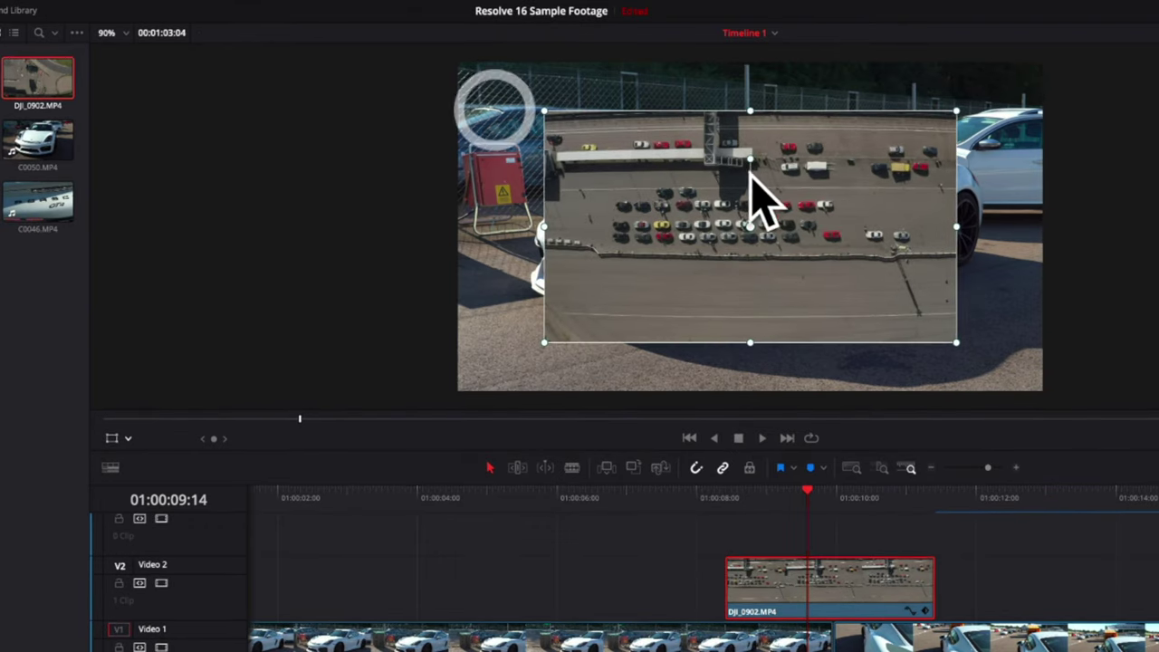
mouse_move(750, 160)
mouse_down()
mouse_move(704, 166)
mouse_move(746, 150)
mouse_move(789, 171)
mouse_move(748, 151)
mouse_move(706, 184)
mouse_move(759, 159)
mouse_up()
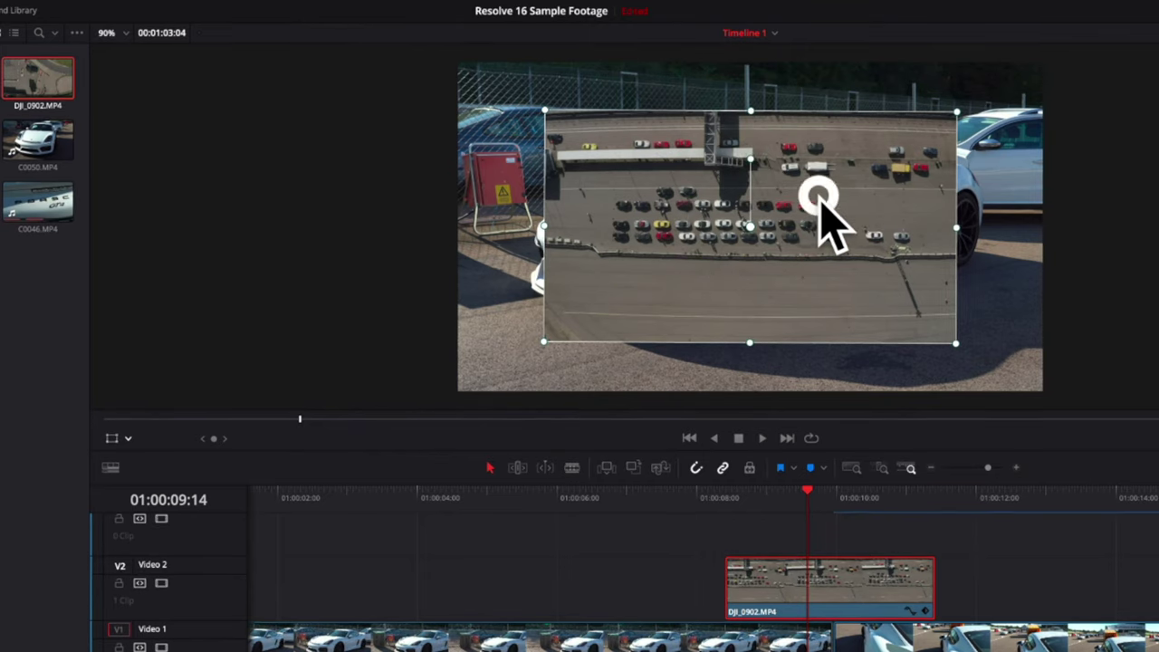
drag(820, 201, 784, 179)
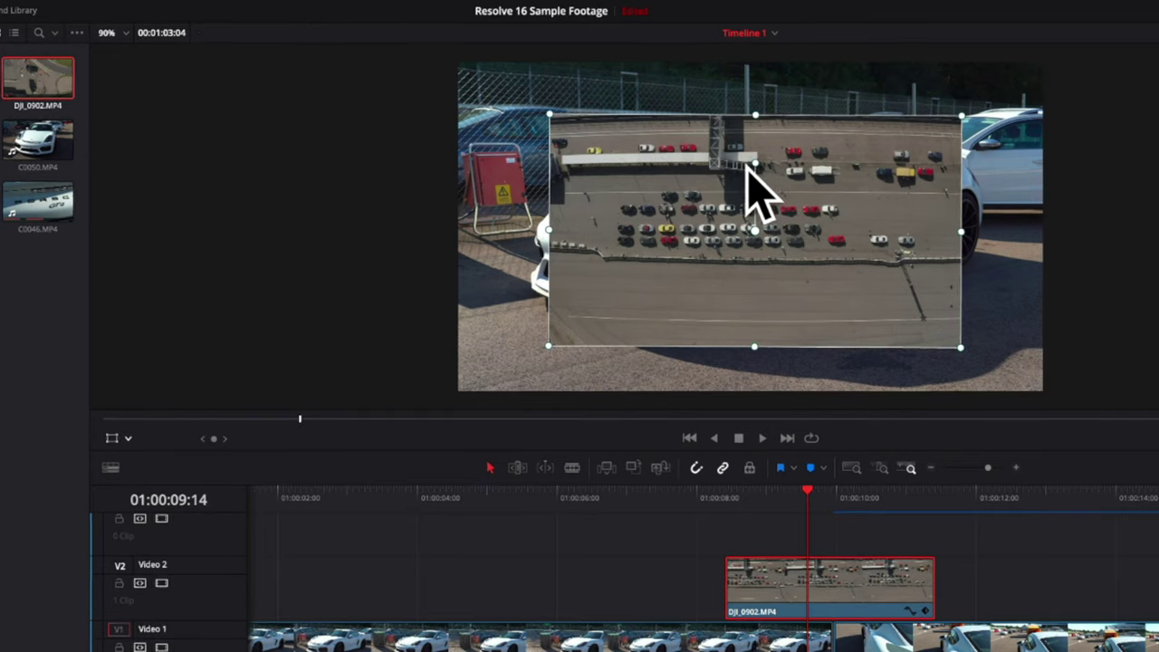
drag(793, 177, 759, 177)
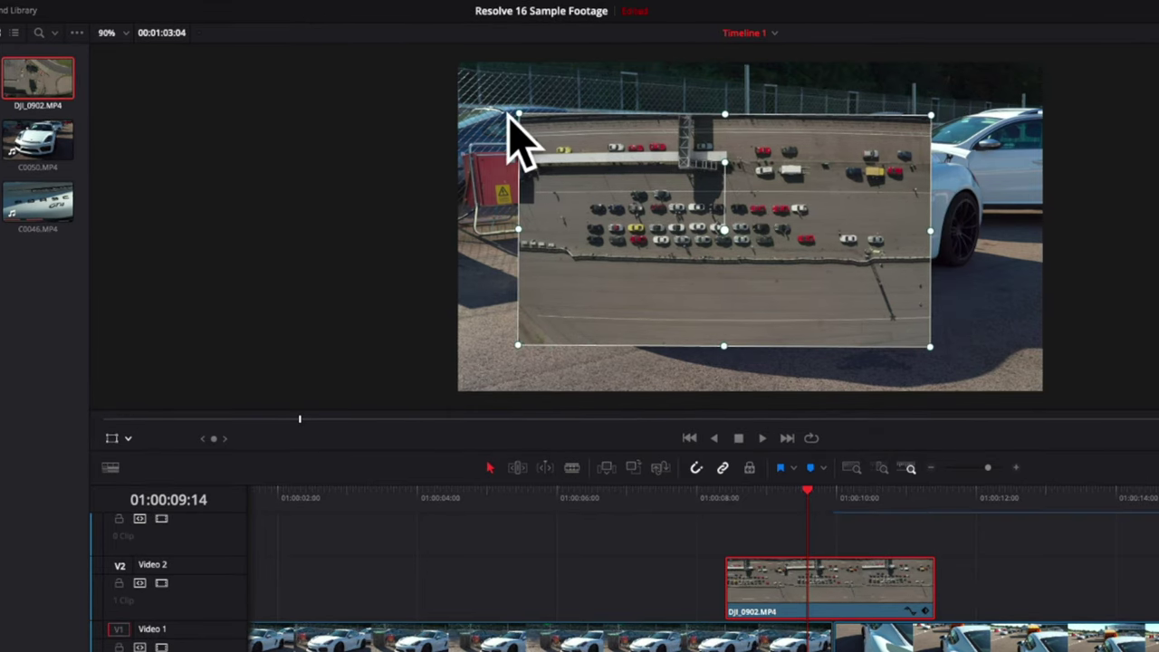
drag(521, 116, 603, 138)
drag(752, 206, 867, 278)
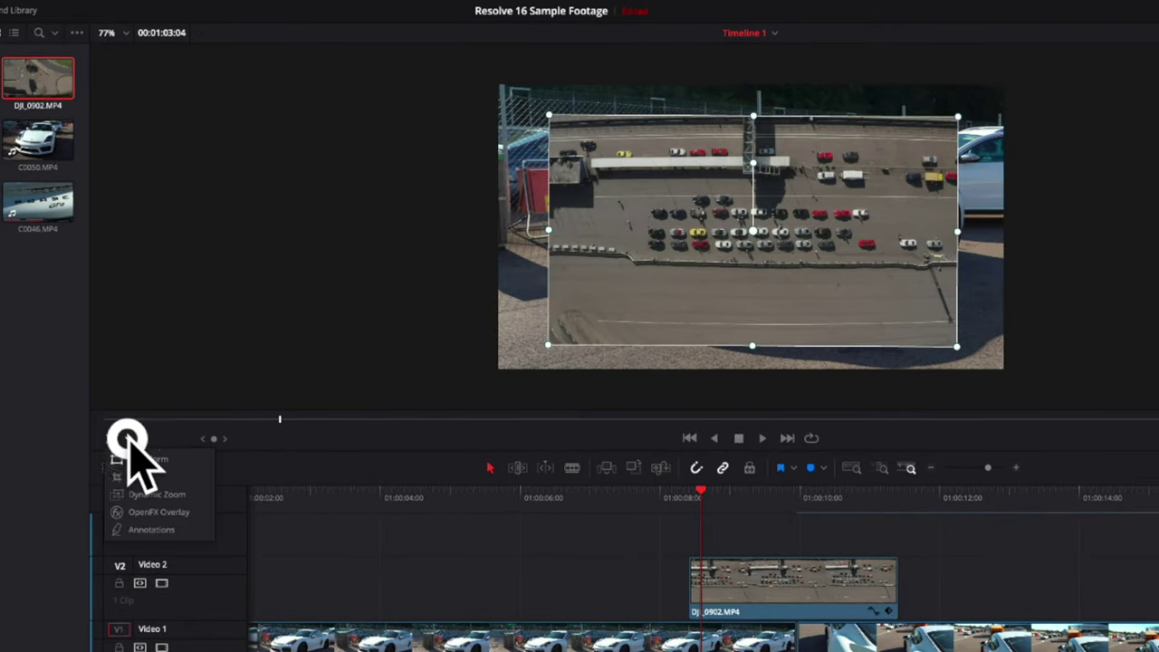
- Crop the drone clip's left, right, top and bottom edges into a narrow strip
click(141, 475)
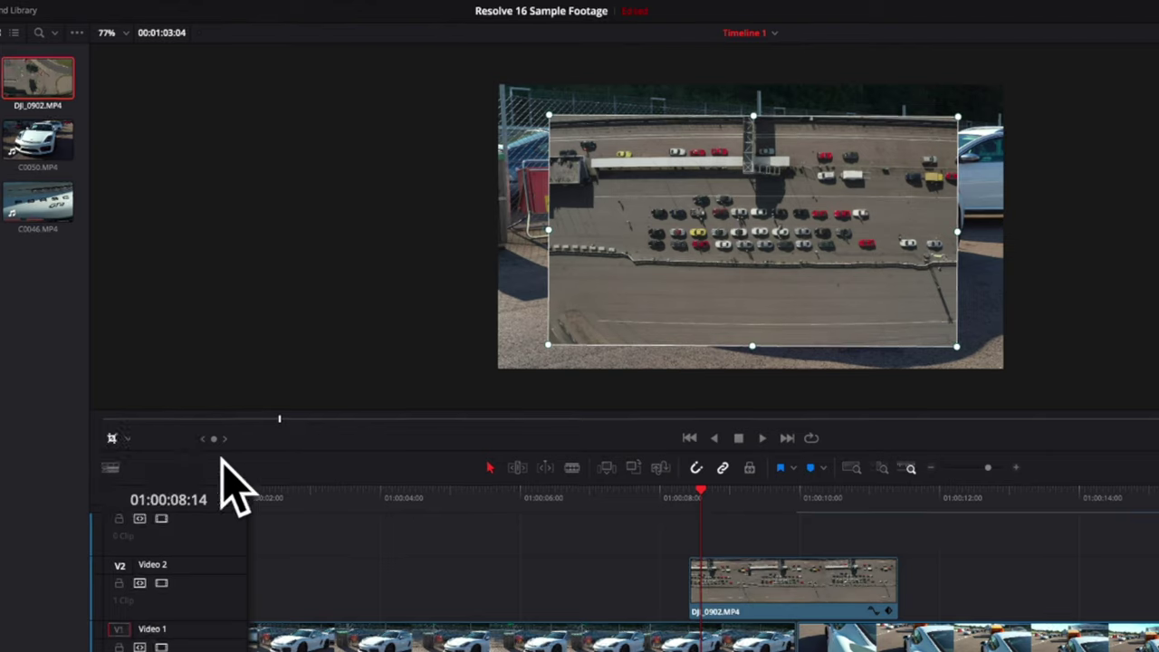
drag(549, 228, 632, 227)
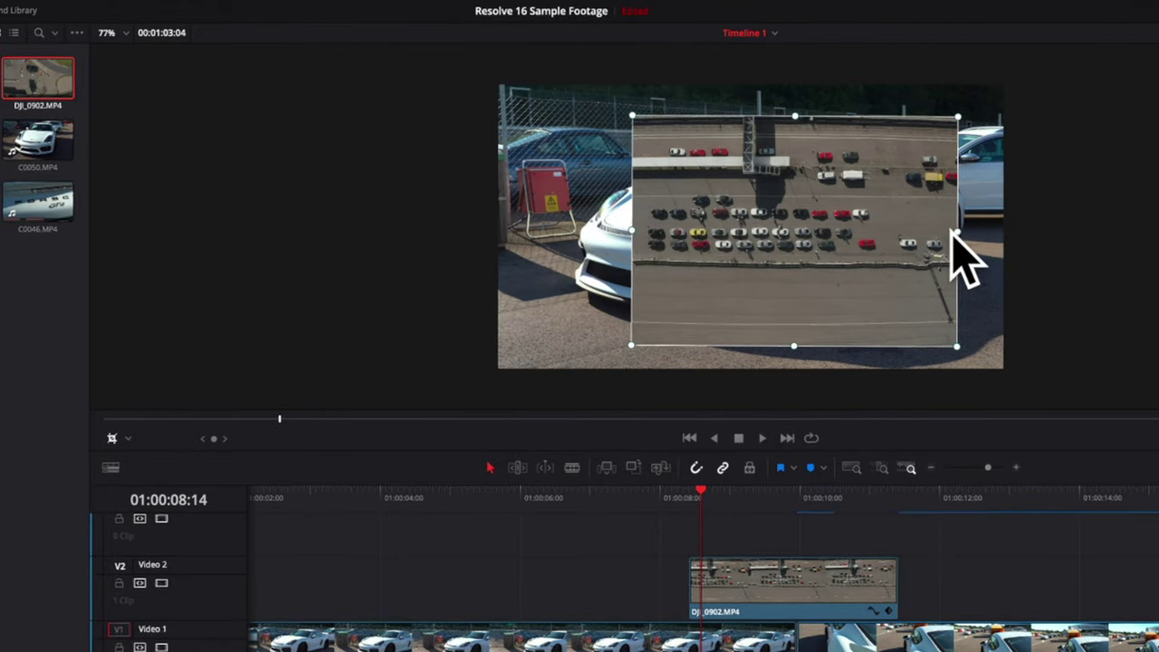
drag(958, 229, 888, 233)
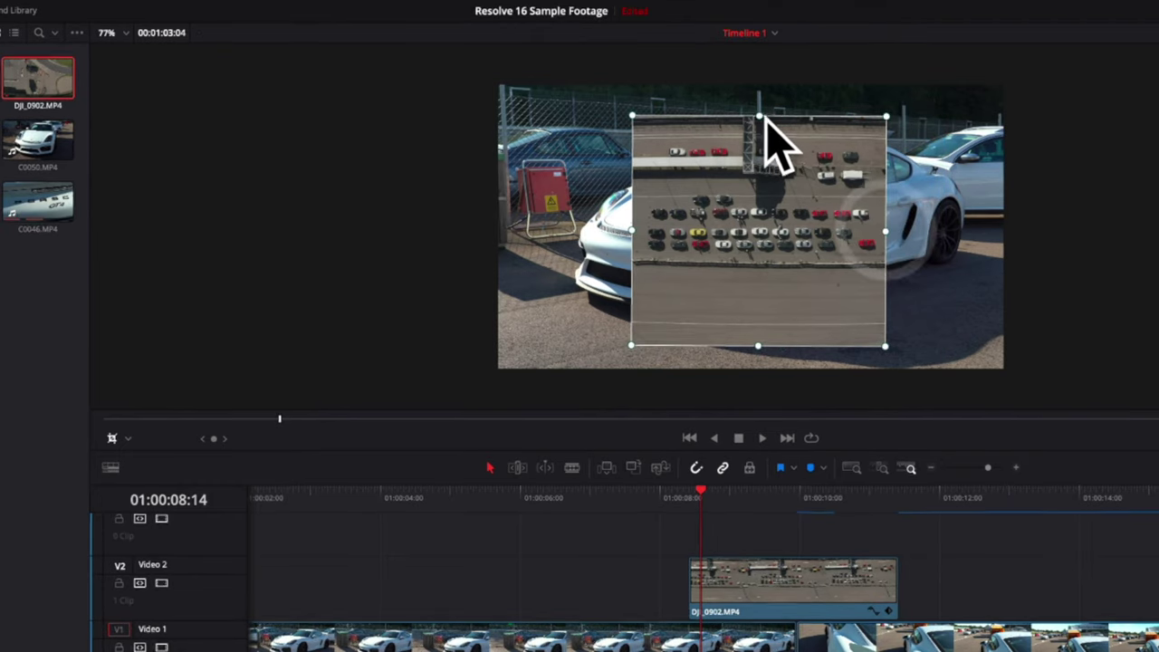
drag(758, 116, 759, 181)
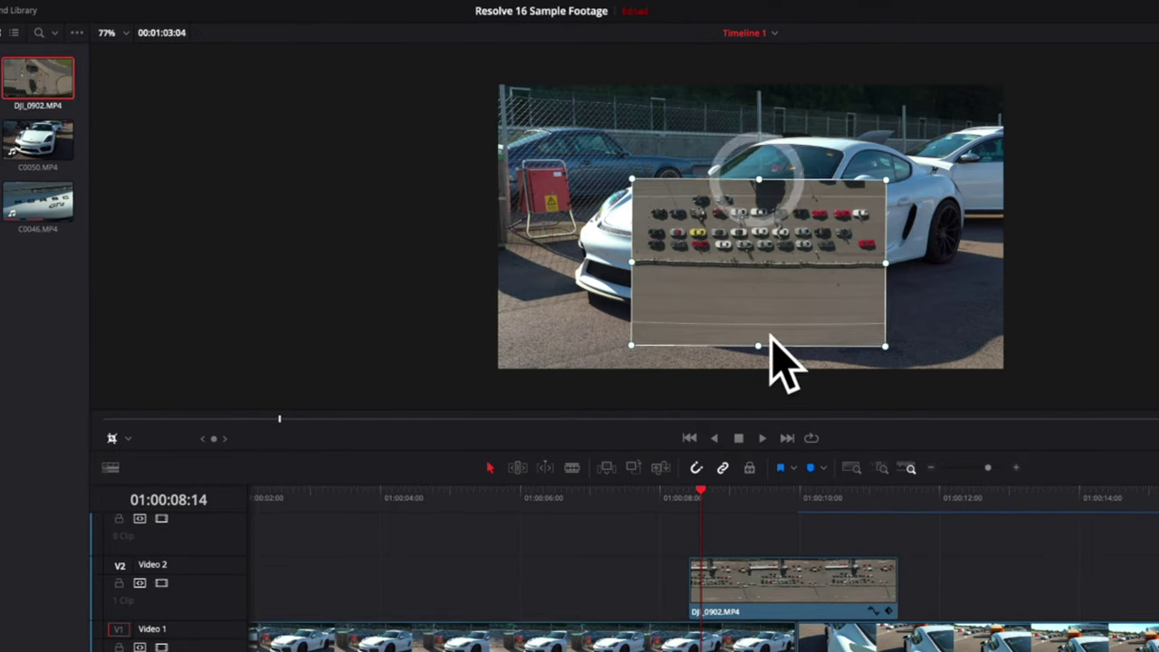
drag(759, 345, 757, 285)
drag(602, 182, 605, 182)
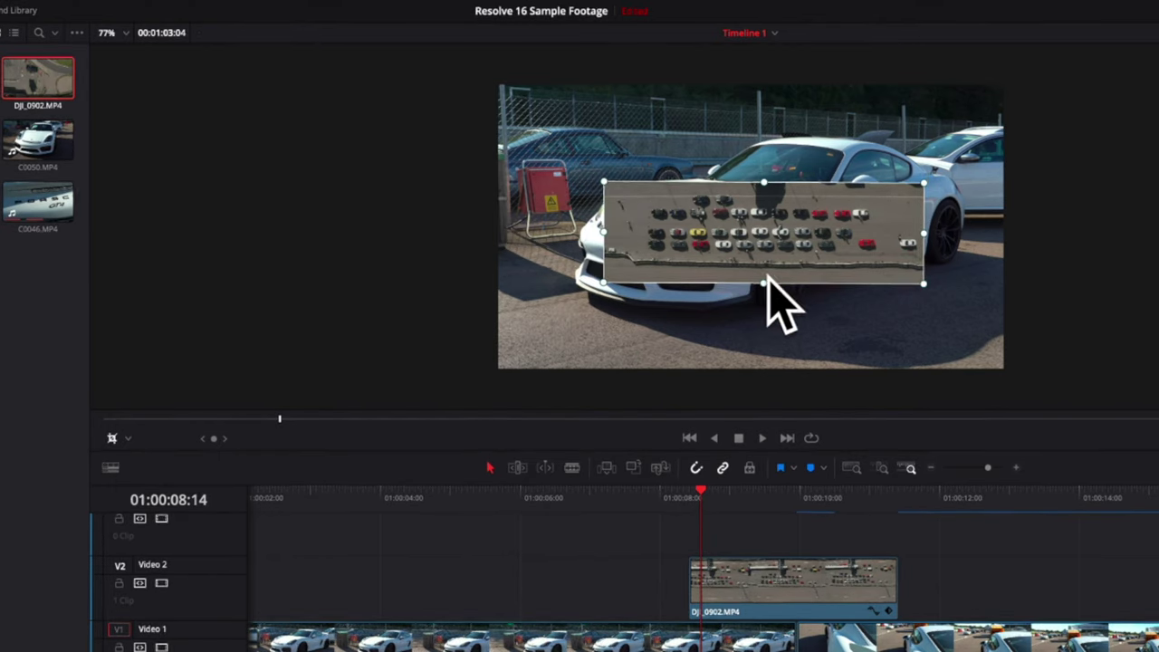
- Position the cropped strip over the white car, using the Transform overlay to move it down and right
mouse_move(772, 240)
mouse_down()
mouse_move(751, 237)
mouse_move(798, 246)
mouse_move(791, 234)
mouse_move(759, 234)
mouse_move(770, 233)
mouse_up()
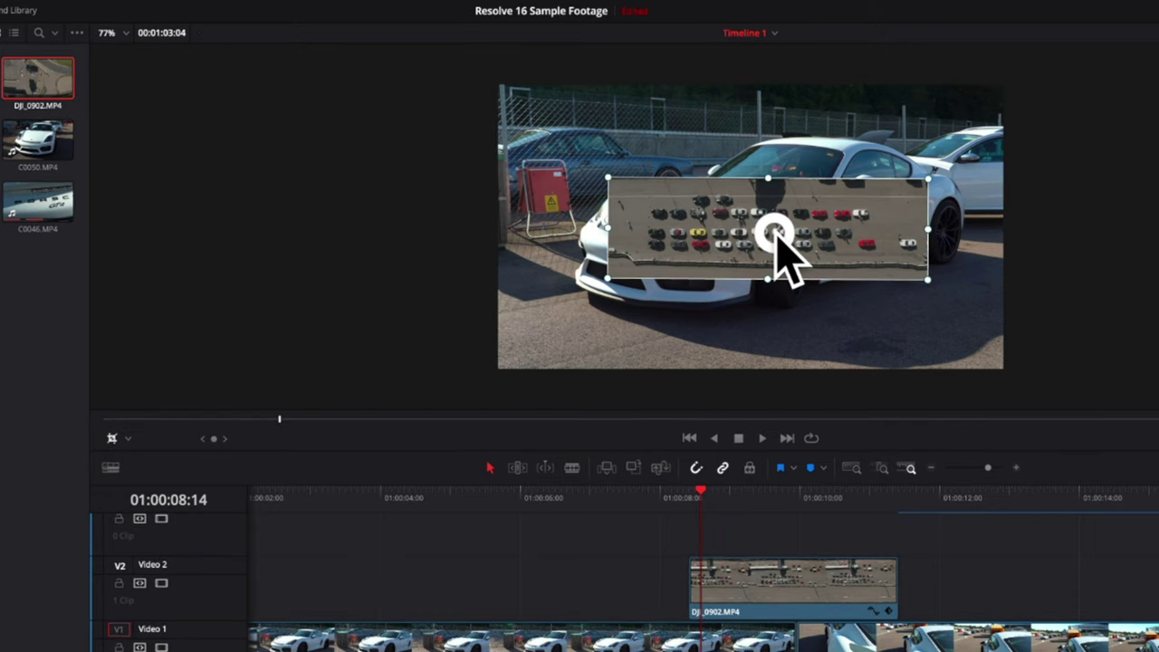
drag(779, 254, 770, 251)
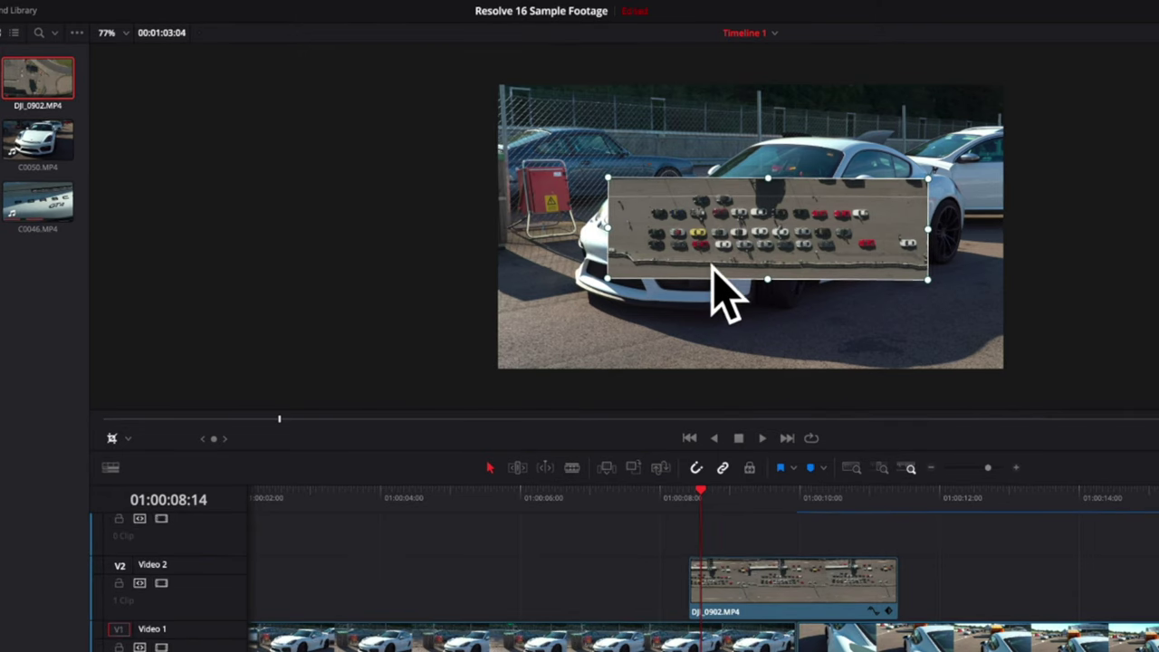
click(111, 439)
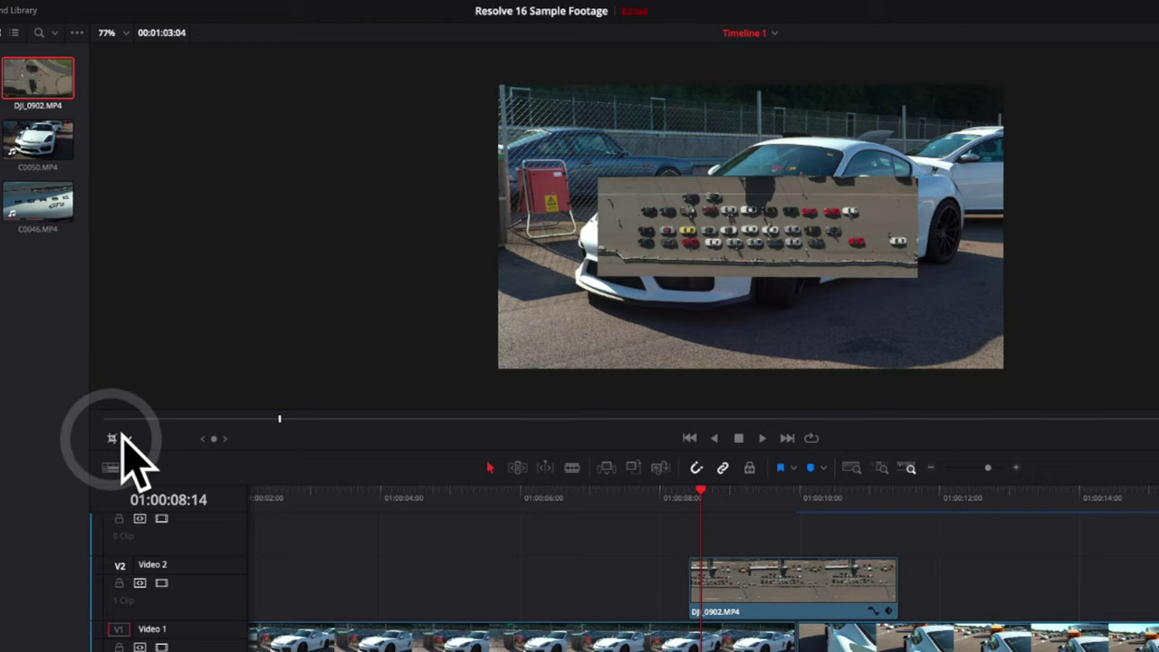
click(127, 460)
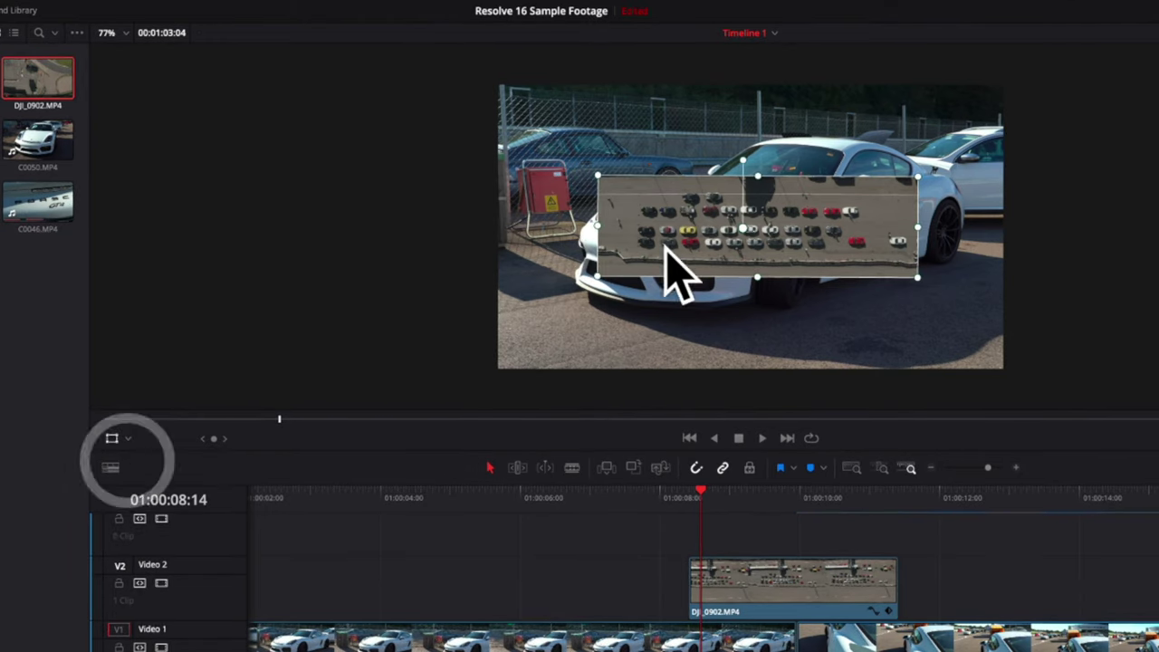
click(673, 201)
drag(673, 201, 746, 286)
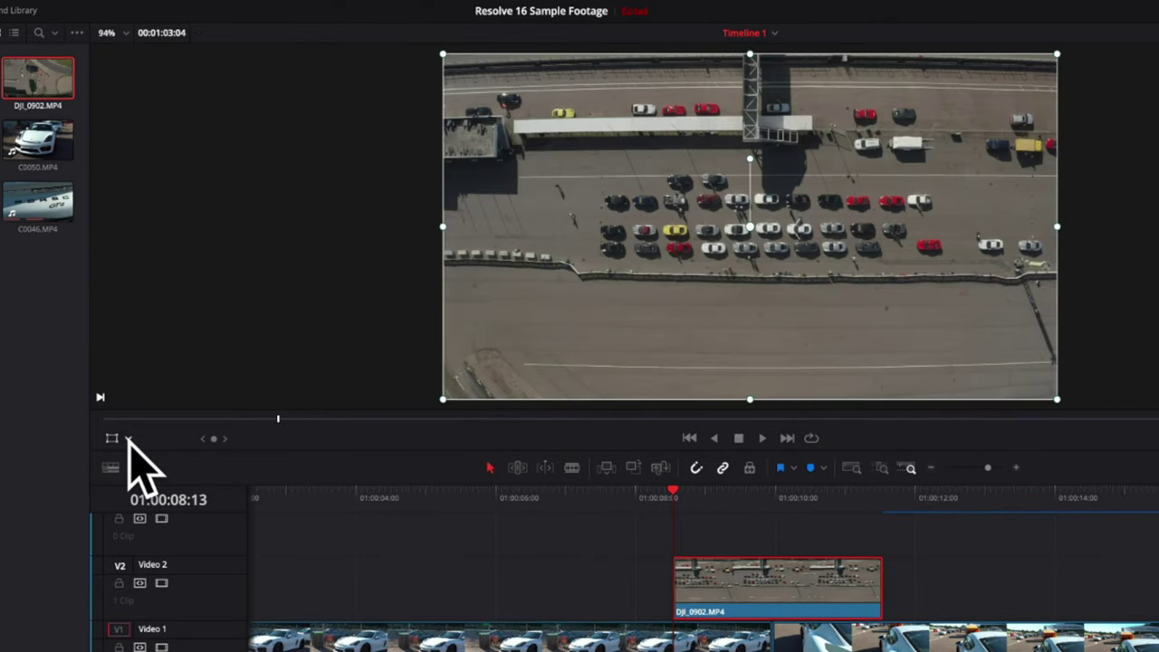
click(124, 439)
- Apply a Dynamic Zoom to DJI_0902.MP4 from a tightened start frame to an end frame around a few cars, then preview it
click(159, 494)
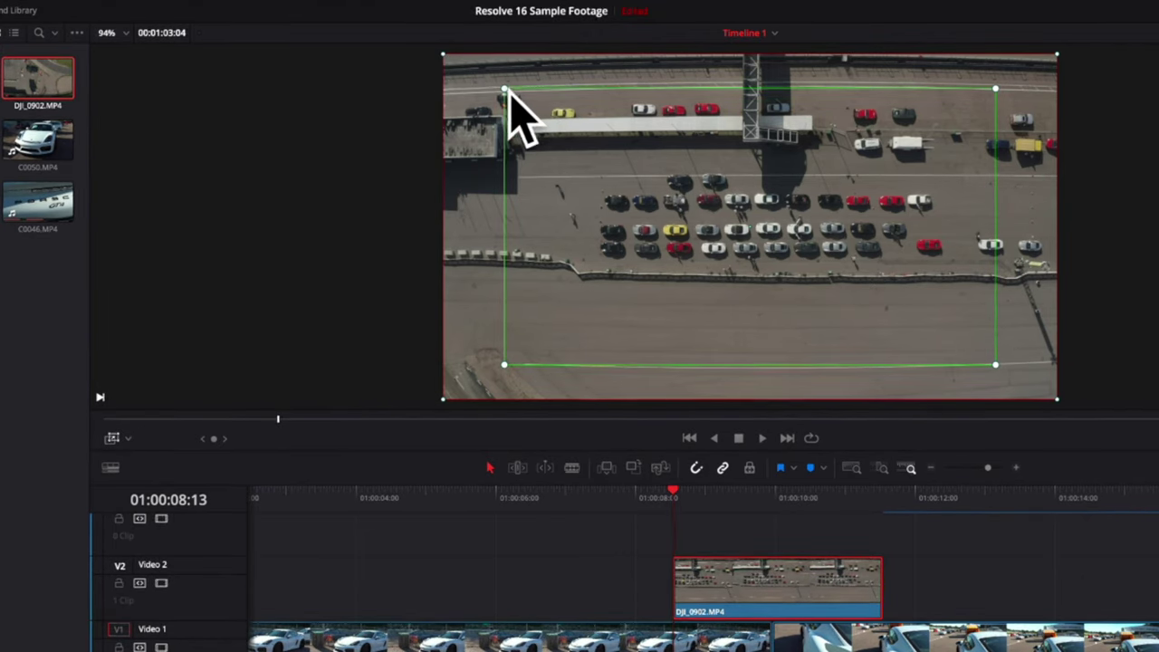
drag(505, 89, 484, 111)
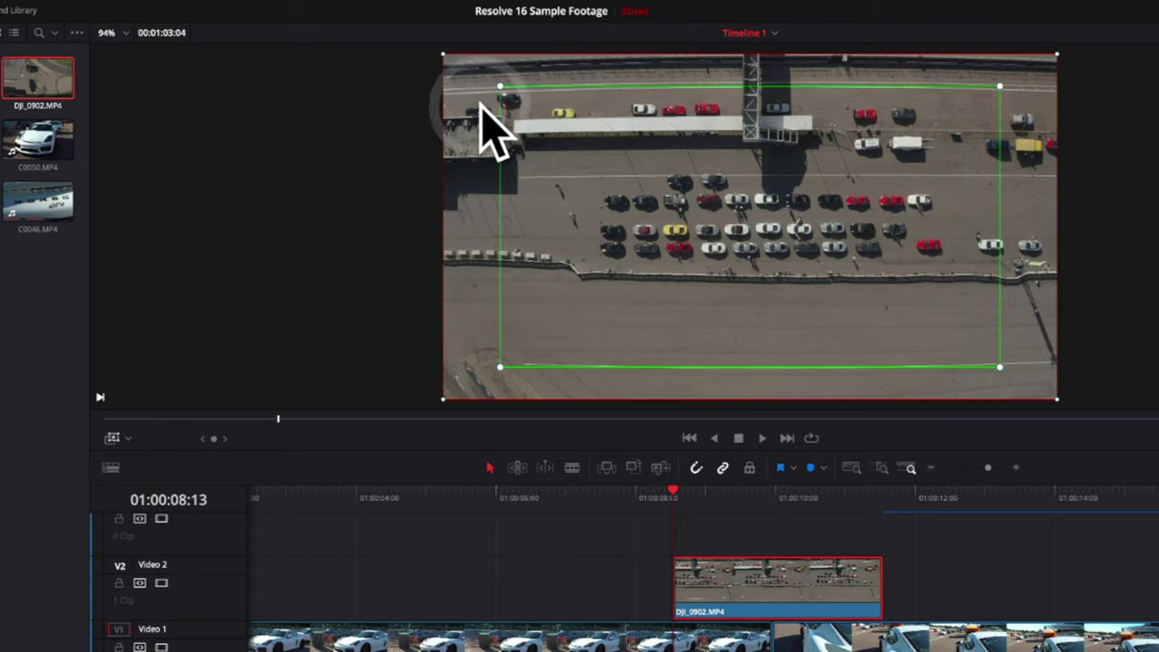
drag(672, 490, 866, 486)
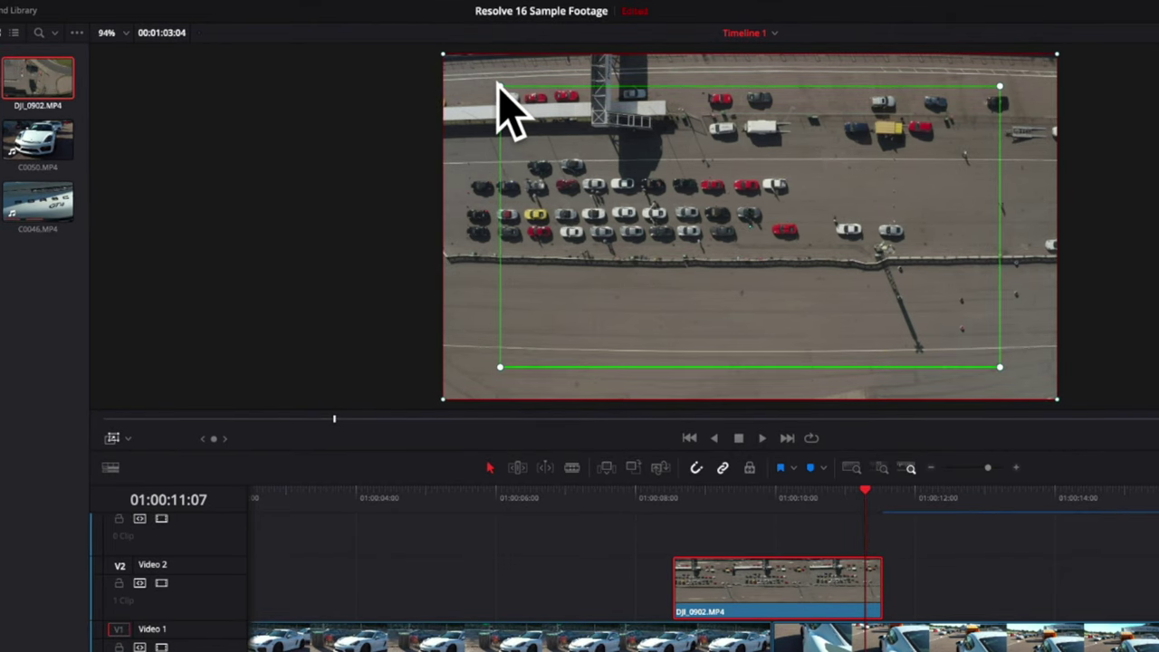
drag(444, 56, 856, 211)
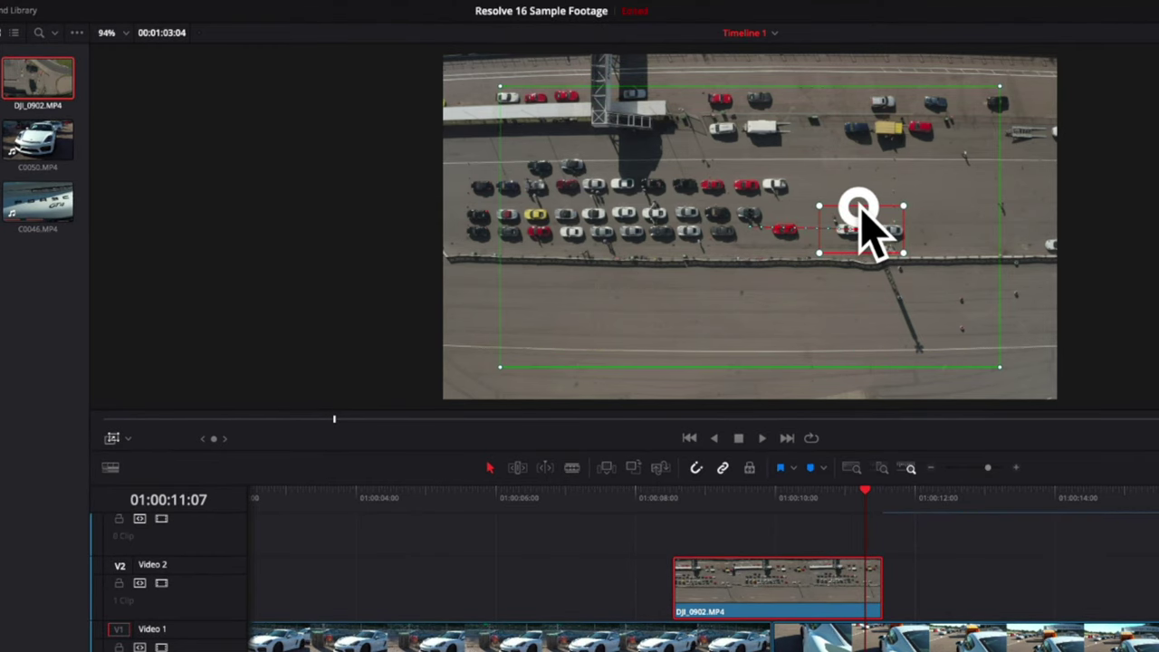
drag(860, 213, 855, 212)
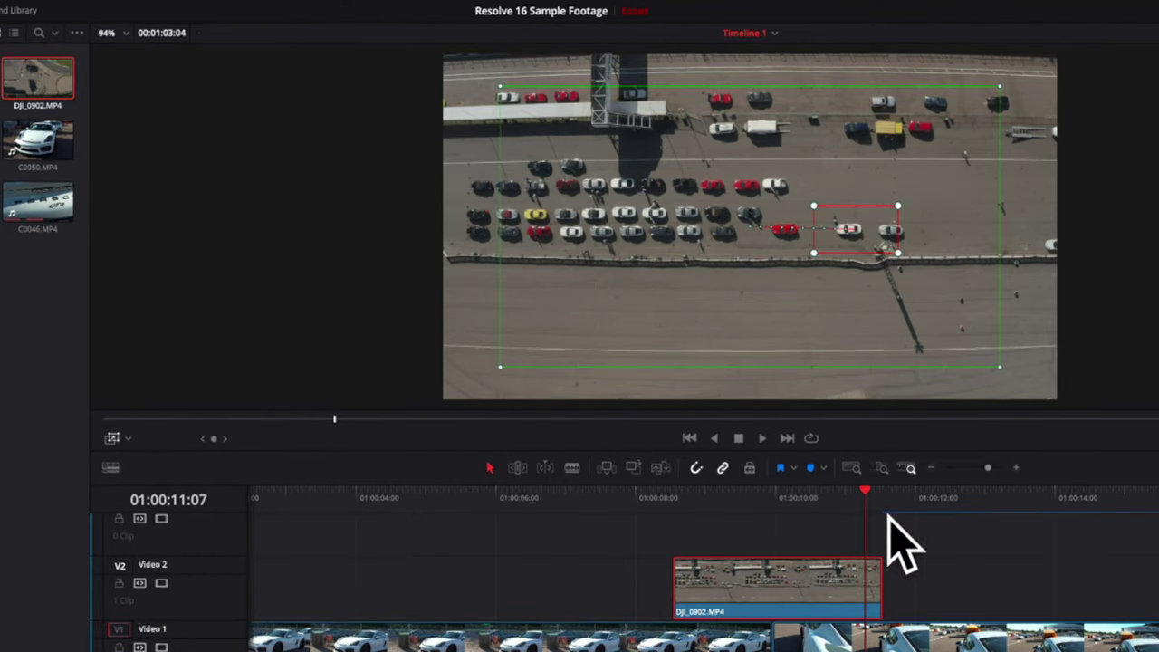
drag(867, 493, 676, 492)
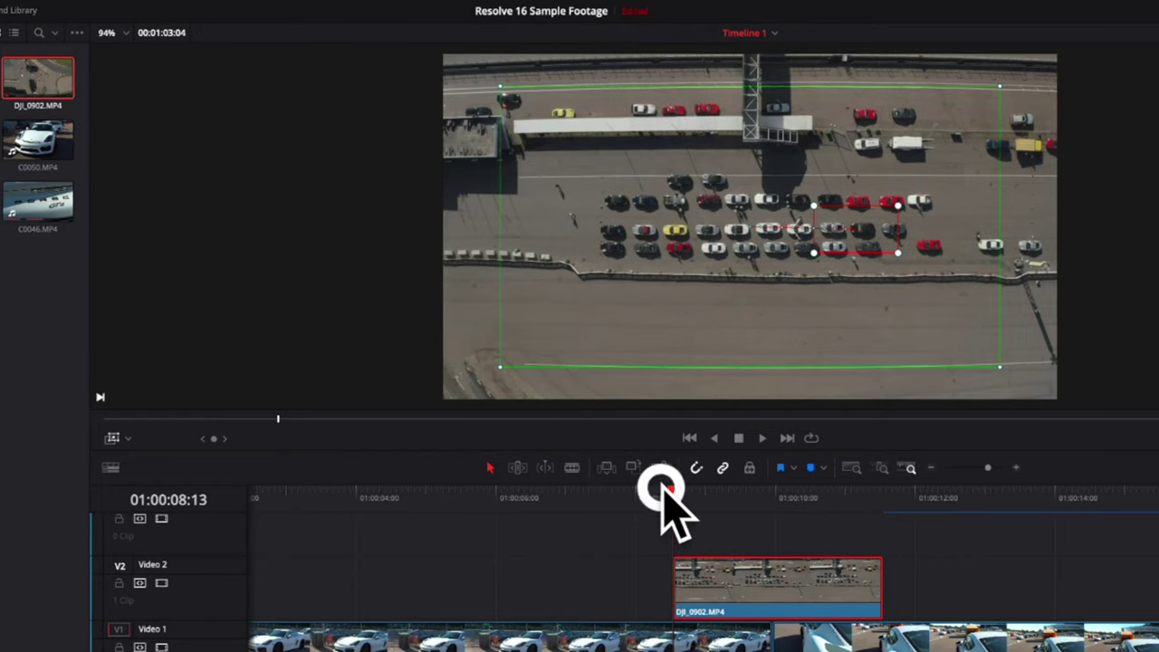
click(761, 439)
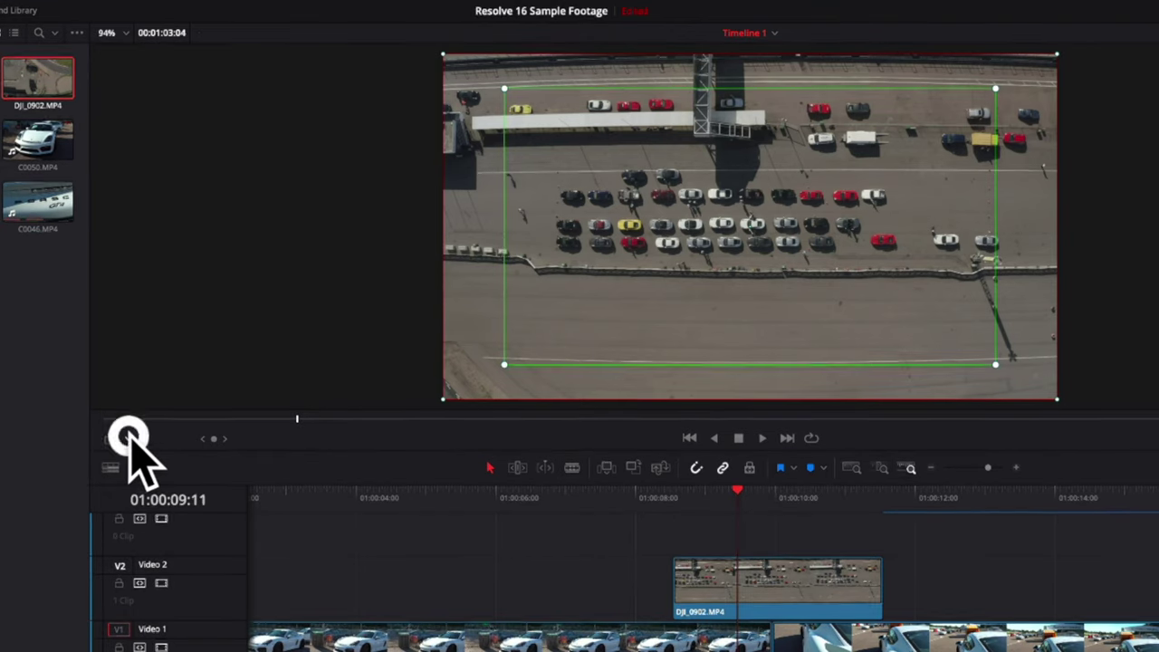
click(128, 439)
- Draw a red freehand circle around the cars in the viewer's Annotations mode
click(155, 533)
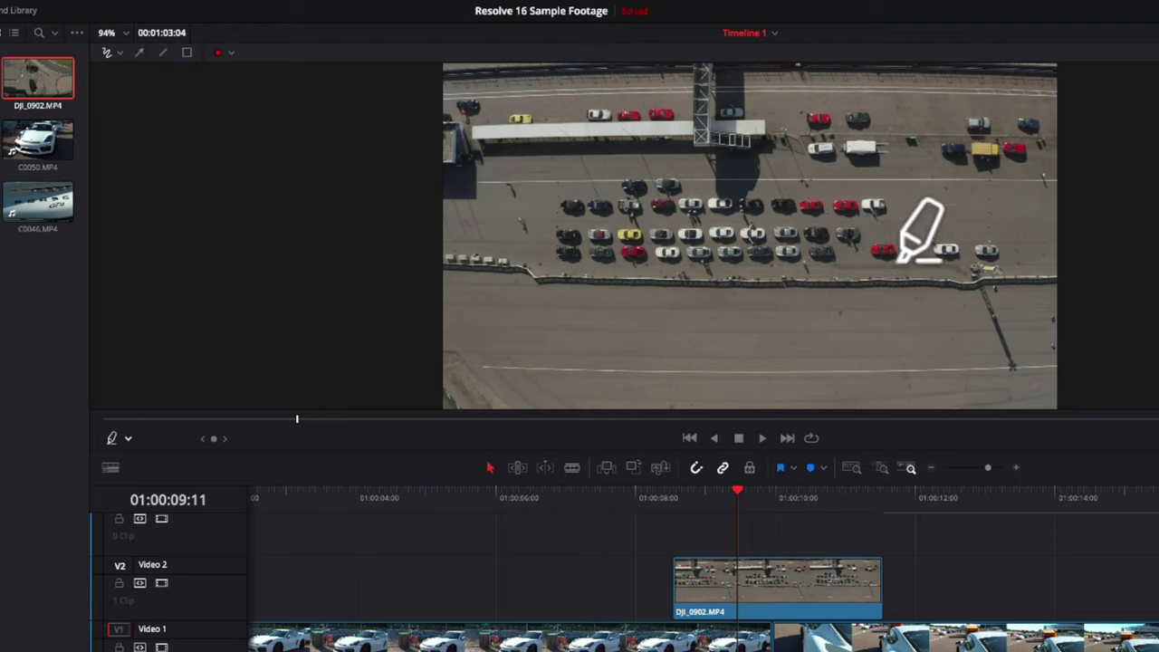
mouse_move(916, 210)
mouse_down()
mouse_move(979, 285)
mouse_move(898, 241)
mouse_move(933, 214)
mouse_up()
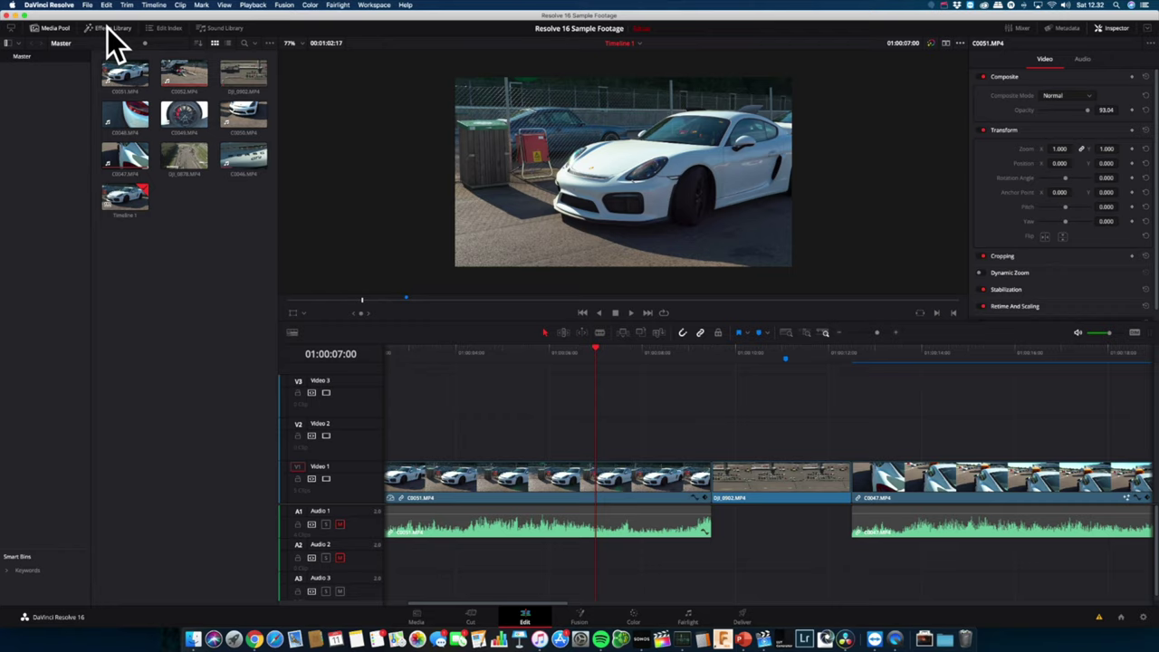
- Add a Blur Dissolve at the C0051/DJI_0902 cut and preview it backwards and forwards
click(107, 27)
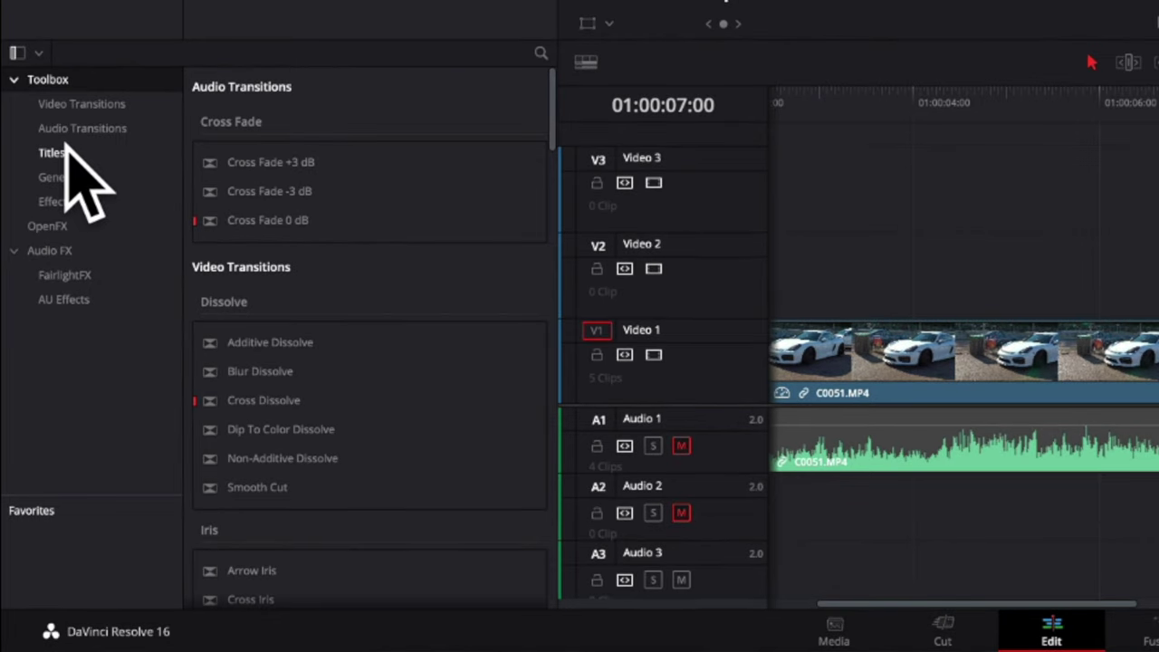
click(73, 104)
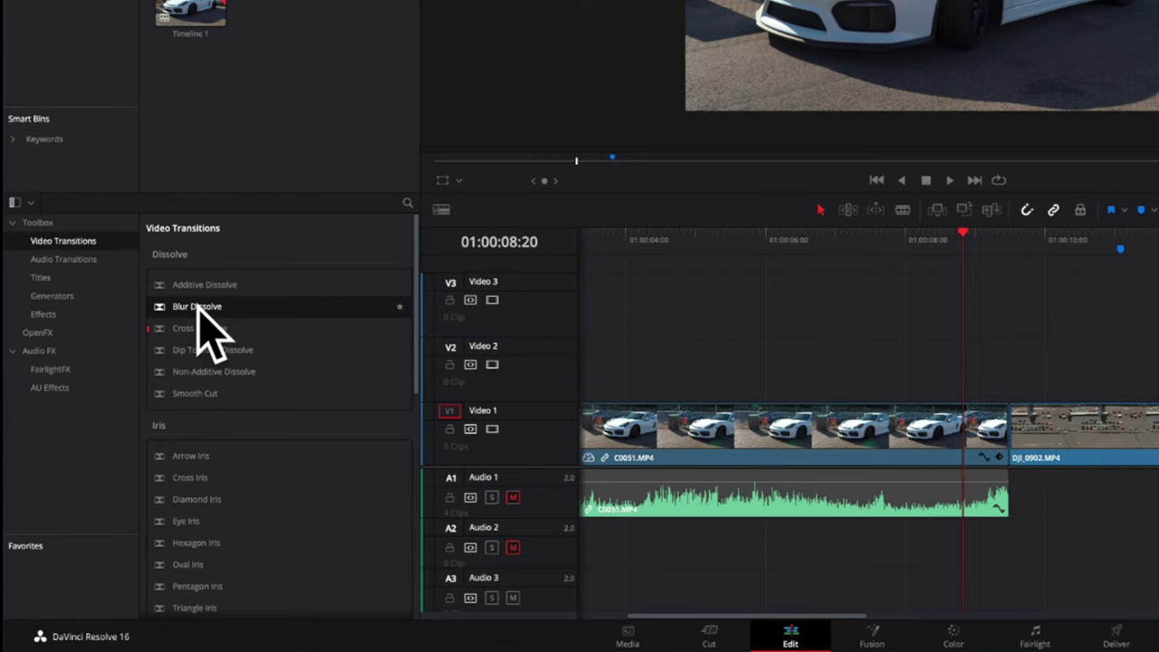
drag(199, 308, 960, 388)
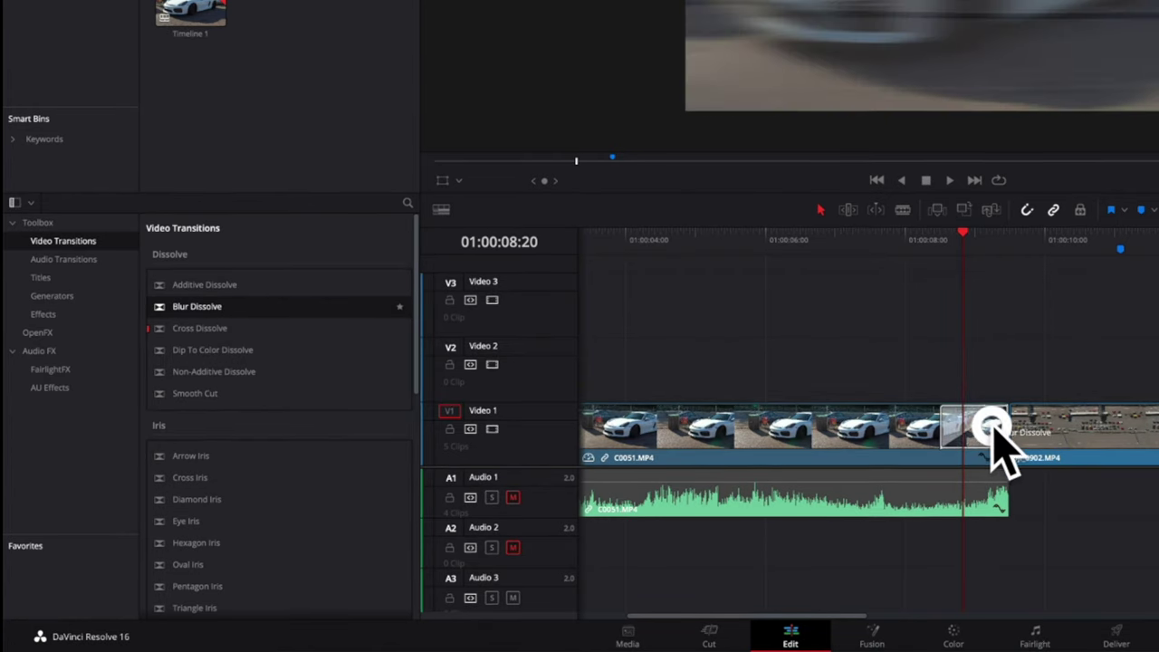
drag(994, 429, 986, 422)
key(/)
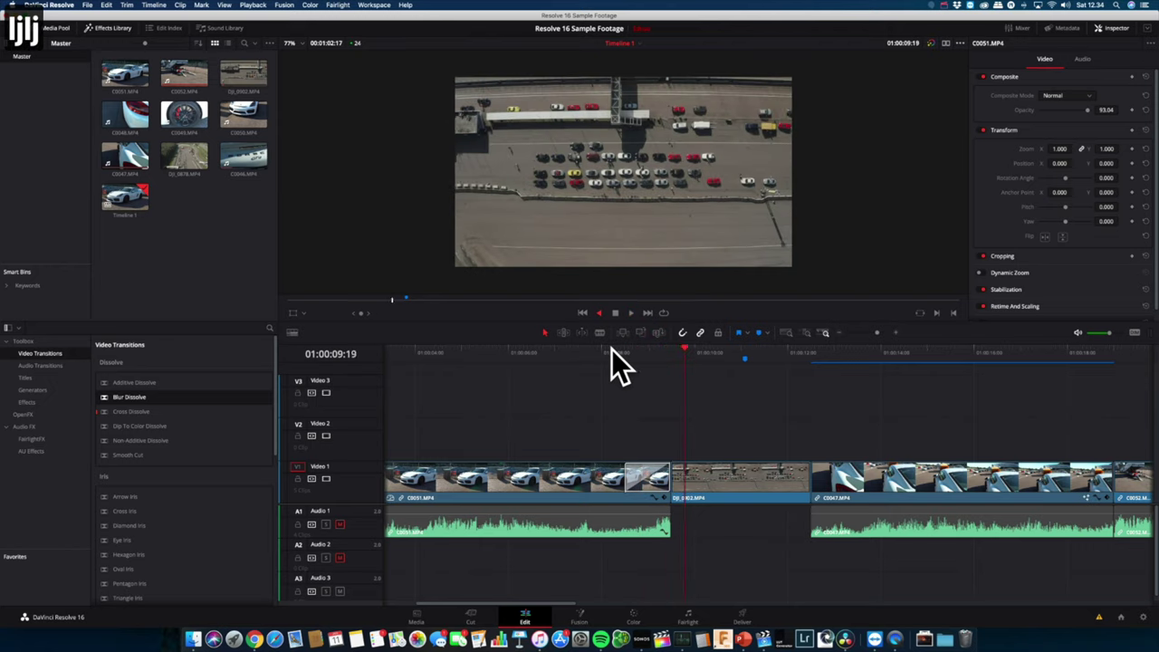
key(j)
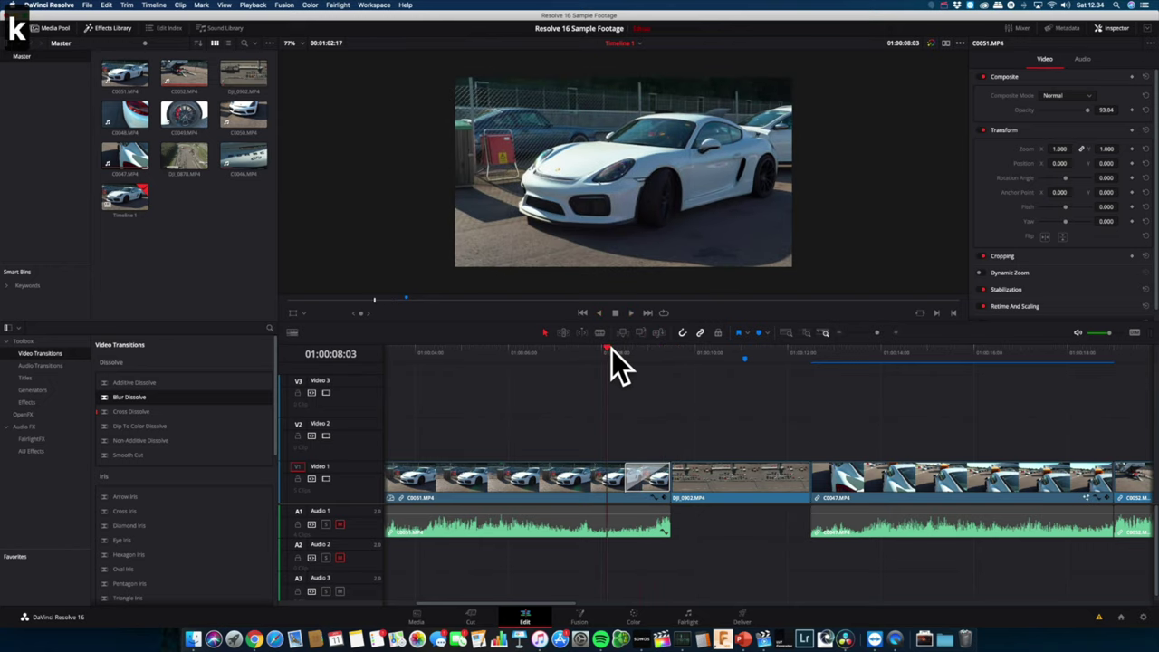
key(k)
click(607, 443)
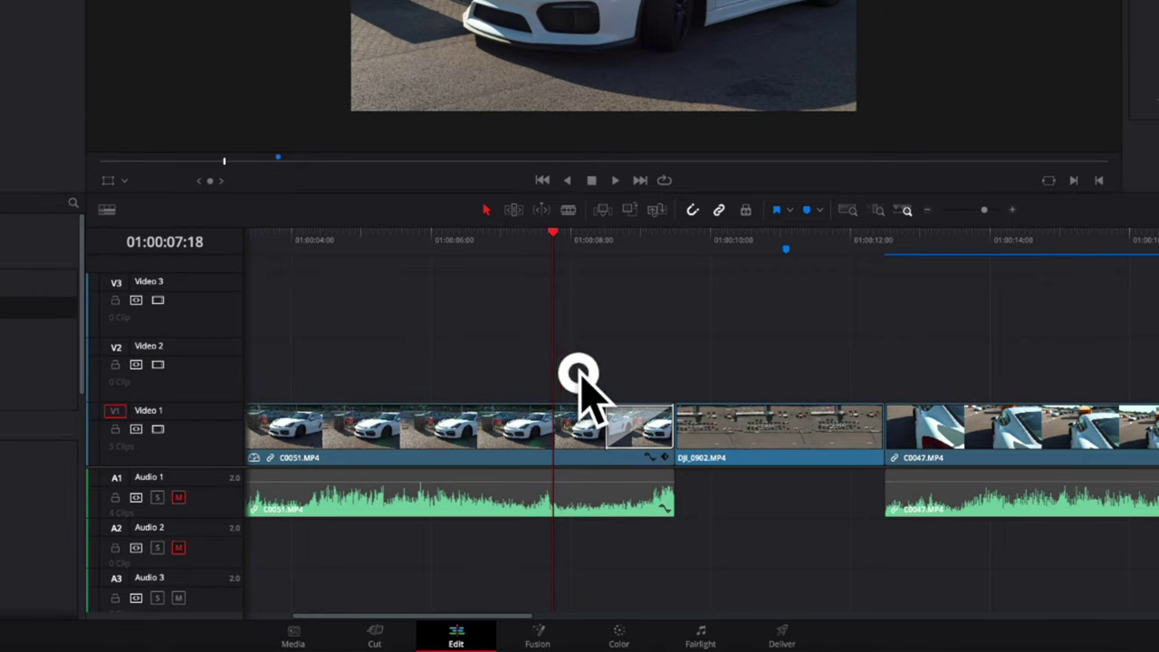
click(623, 419)
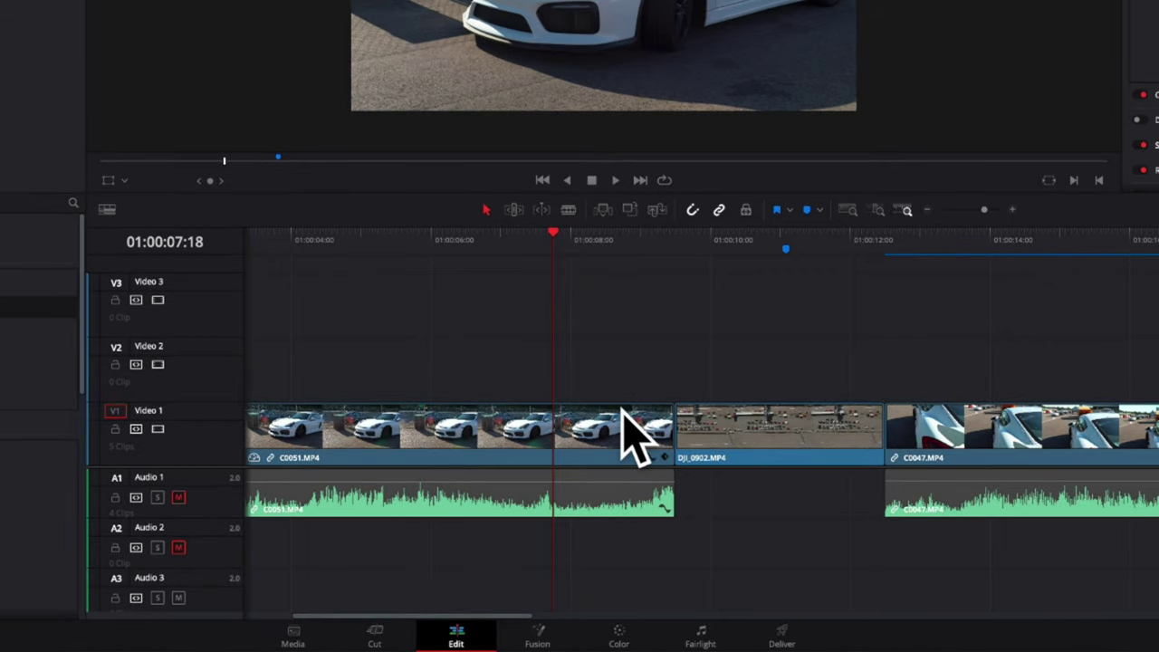
key(l)
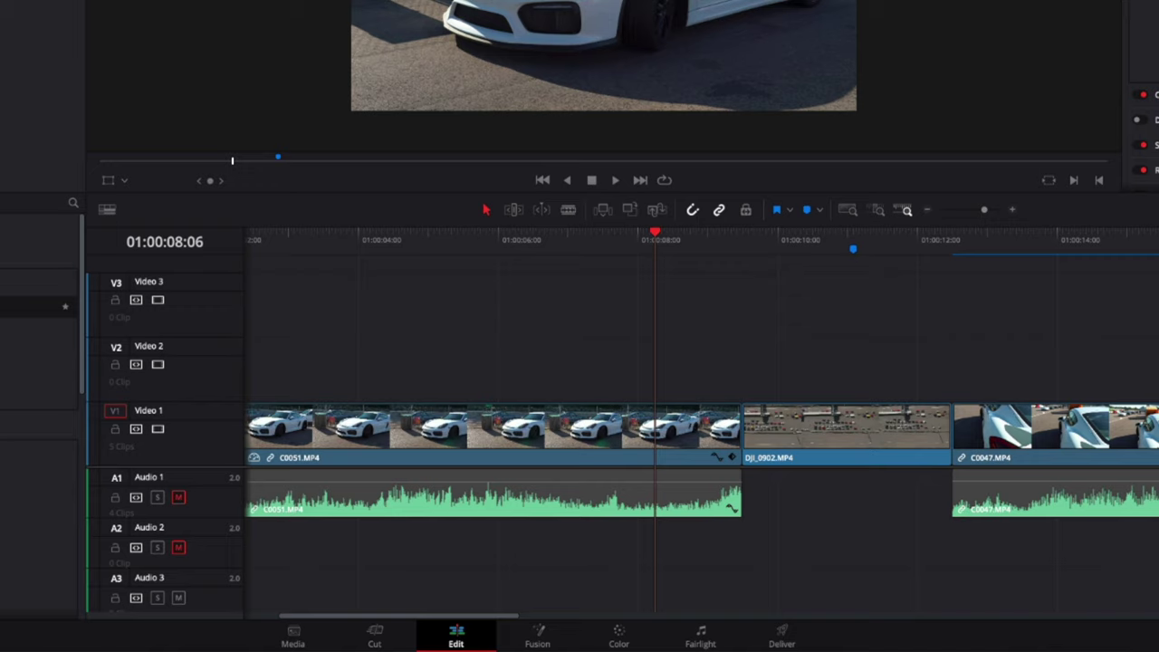
- Re-place the Blur Dissolve on the cut, lengthen it and set its horizontal strength to 0
drag(2, 313, 804, 422)
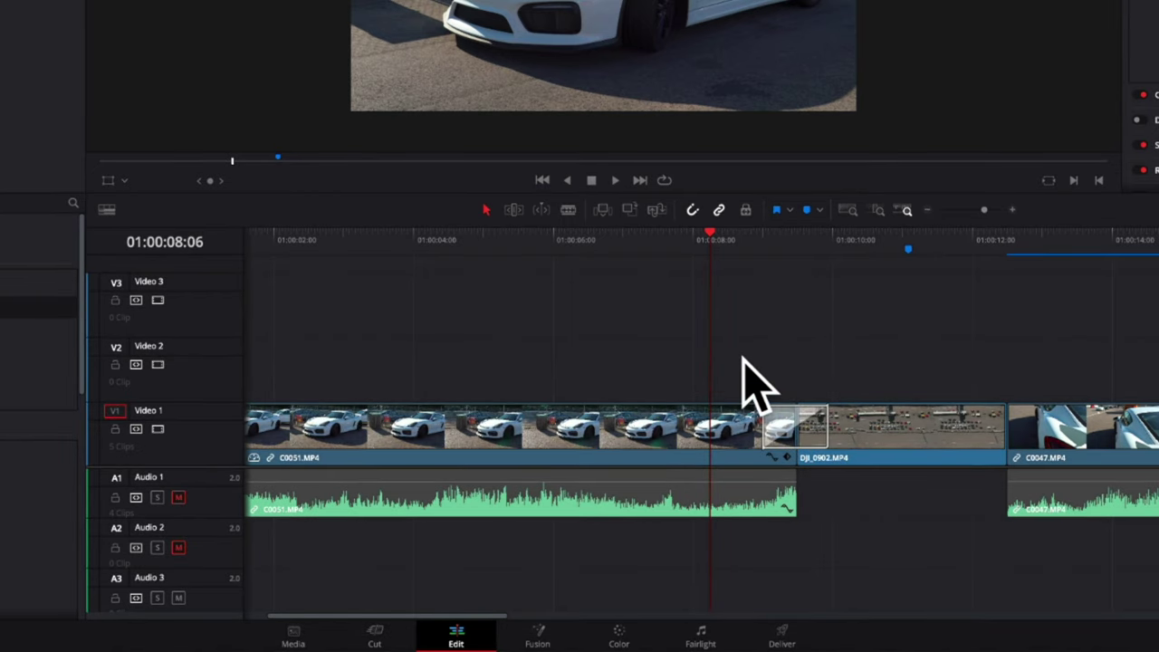
scroll(732, 385, down, 1)
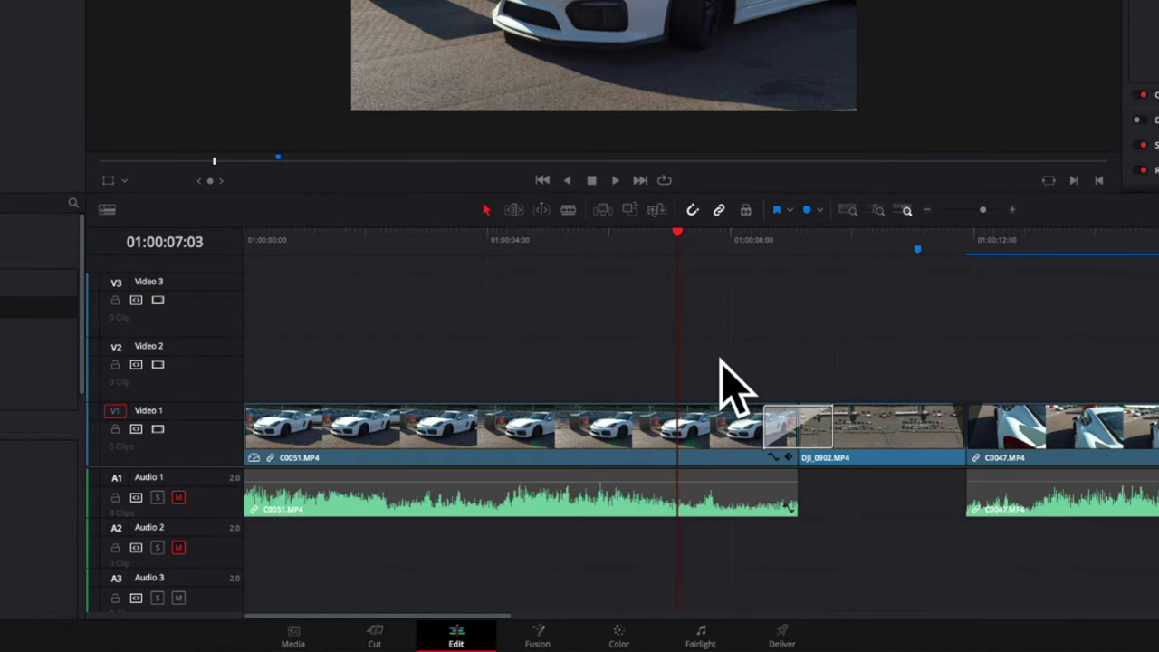
click(777, 424)
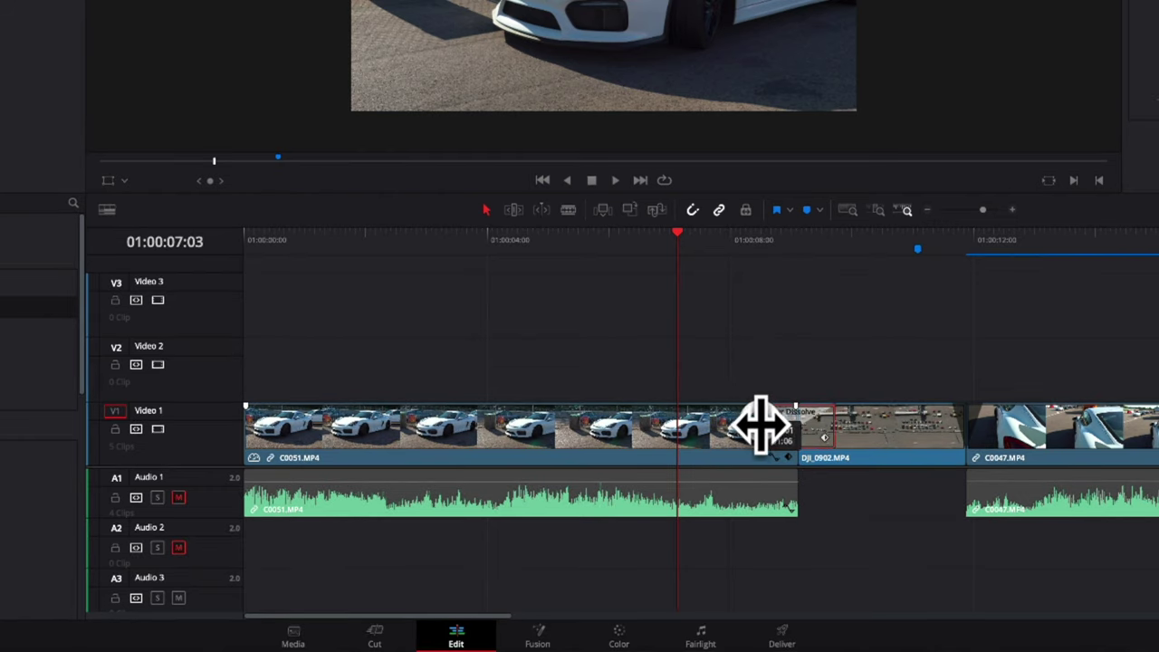
drag(761, 424, 750, 423)
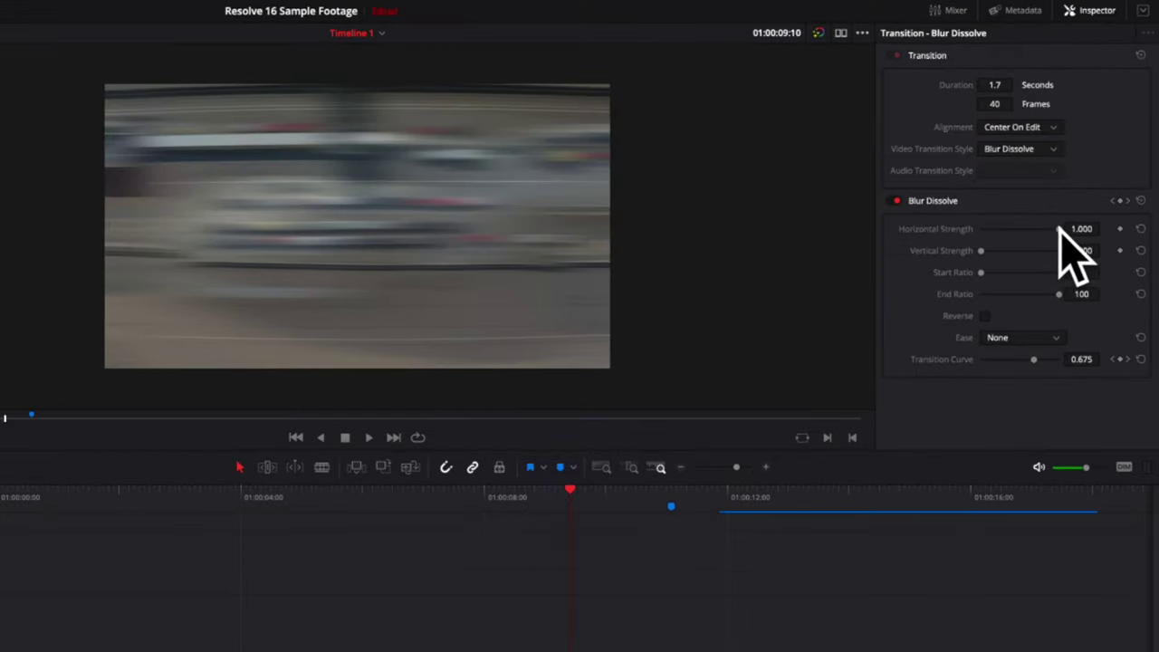
drag(1018, 231, 1075, 259)
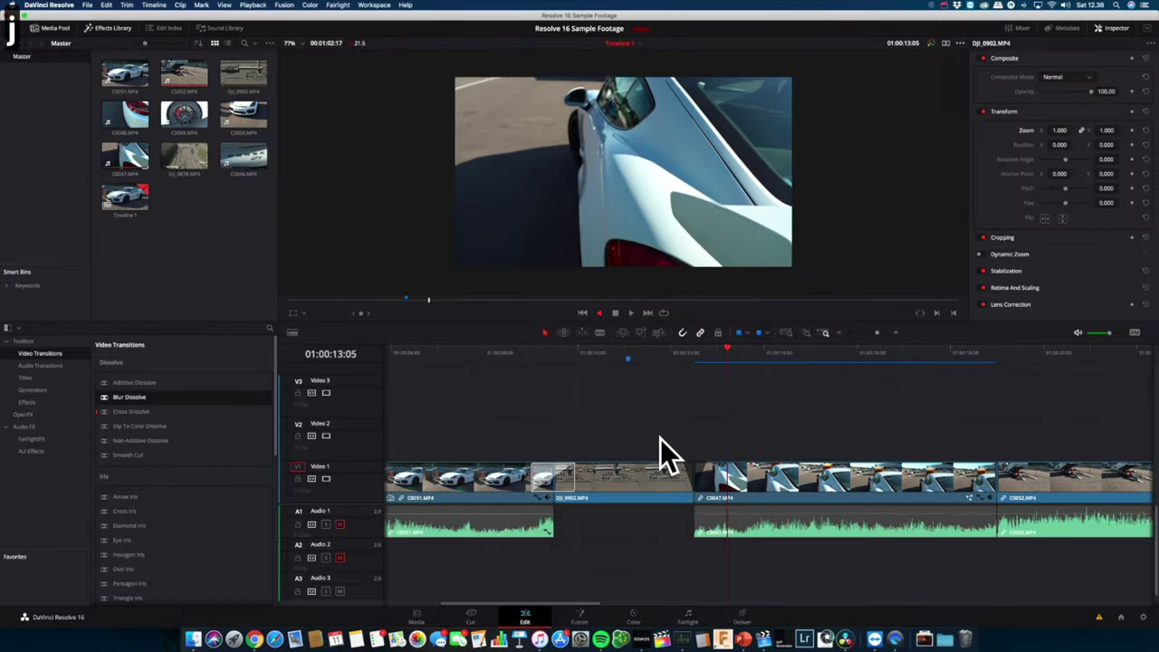
key(j)
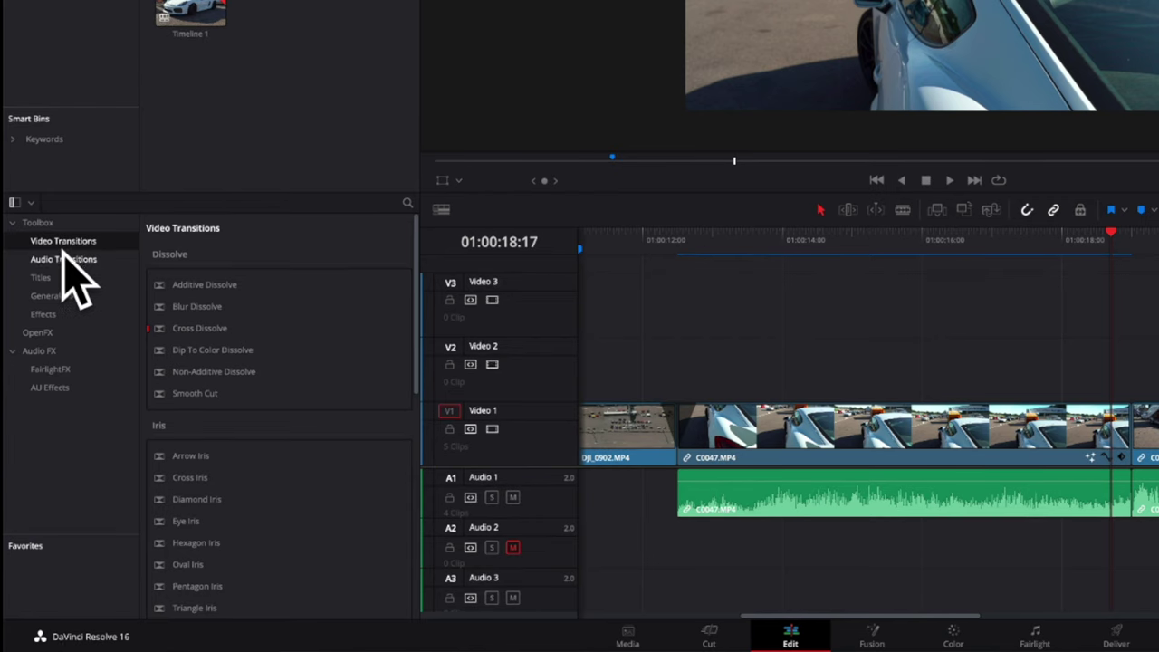
- Drop a Cross Fade 0 dB on the Audio 1 cut and play from 01:00:17:20 to hear it
click(40, 366)
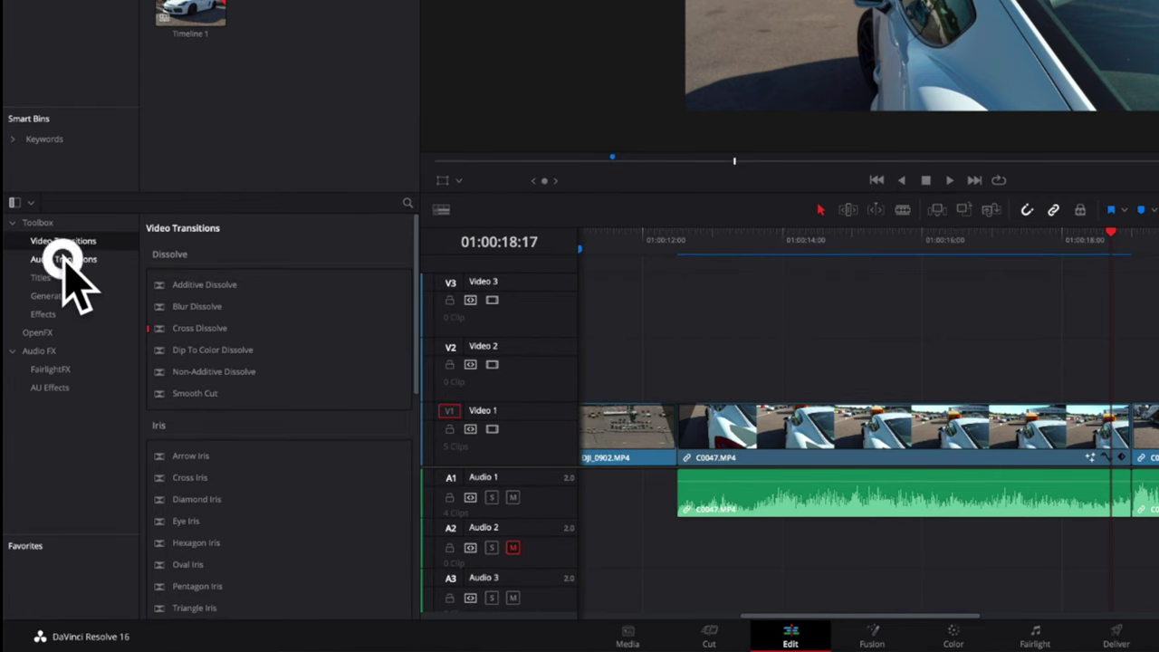
drag(170, 328, 979, 435)
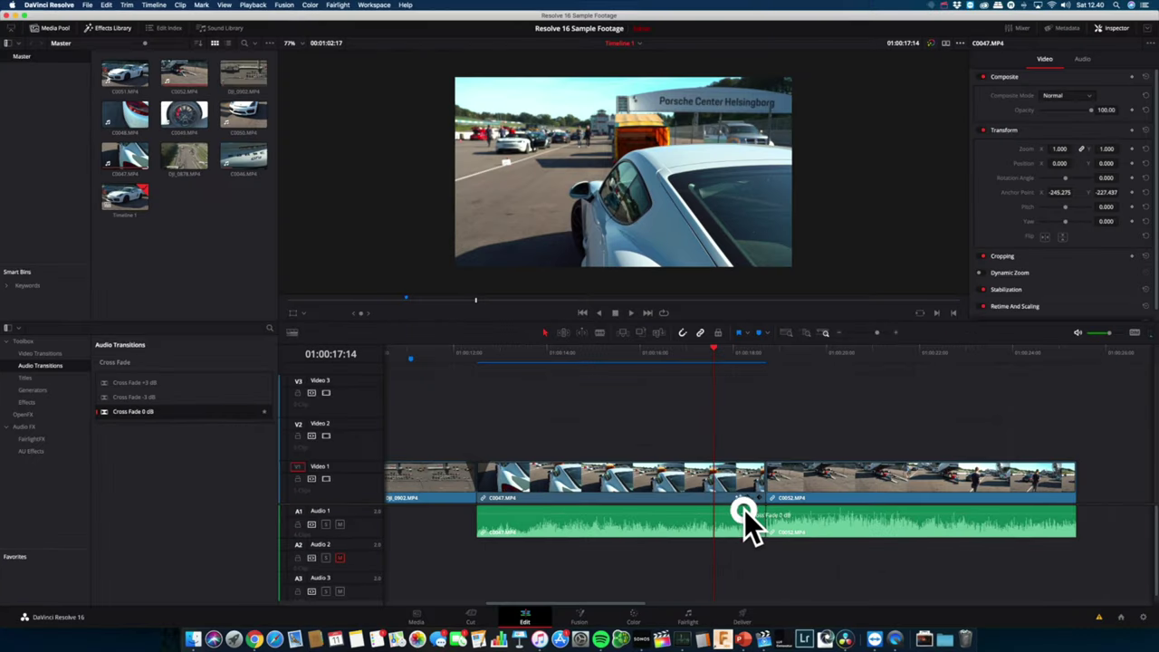
drag(1120, 475, 1147, 489)
mouse_move(763, 518)
mouse_down()
mouse_move(780, 527)
mouse_move(768, 520)
mouse_up()
click(727, 351)
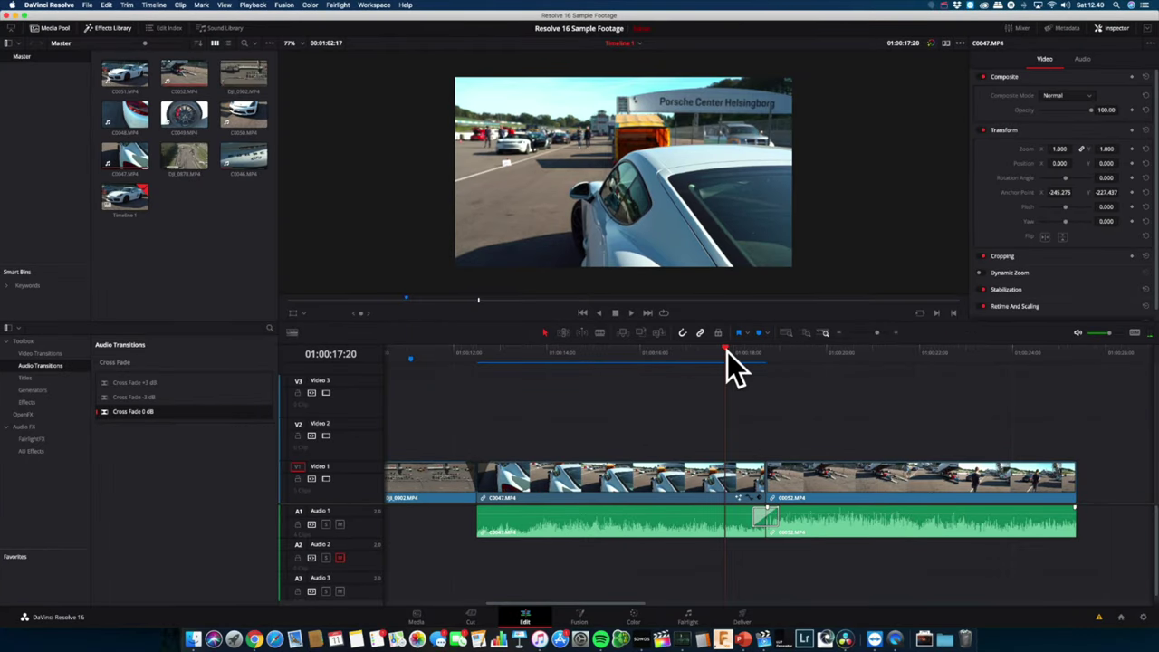
key(space)
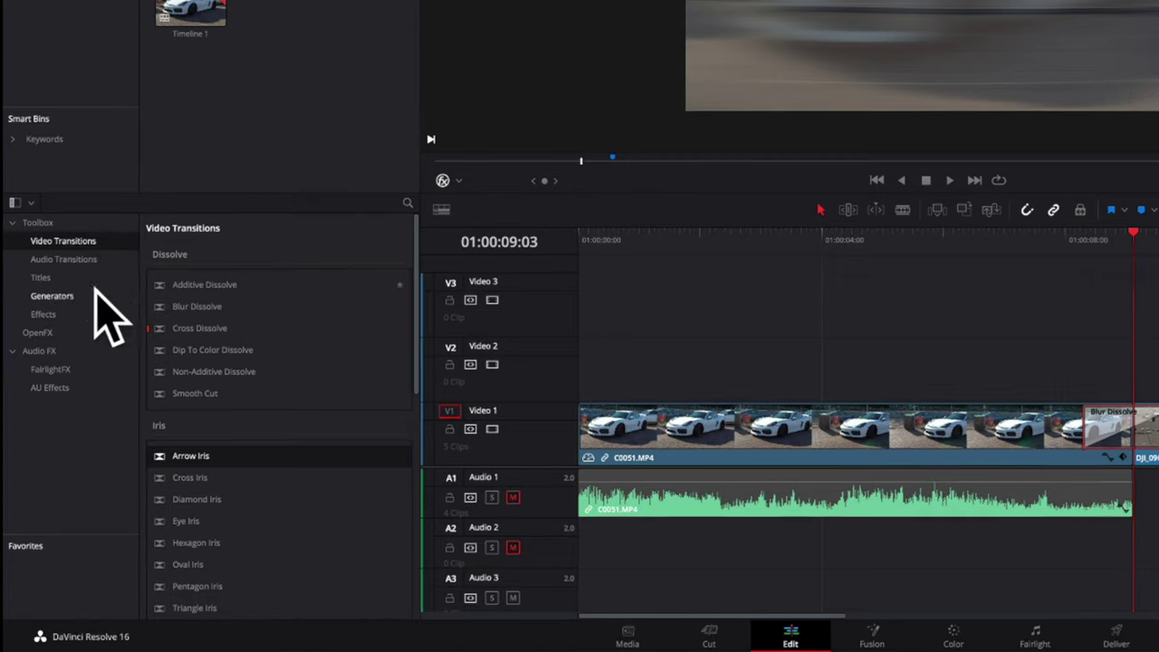
- Place a plain Text title on Video 2 and extend it to span C0051
click(55, 278)
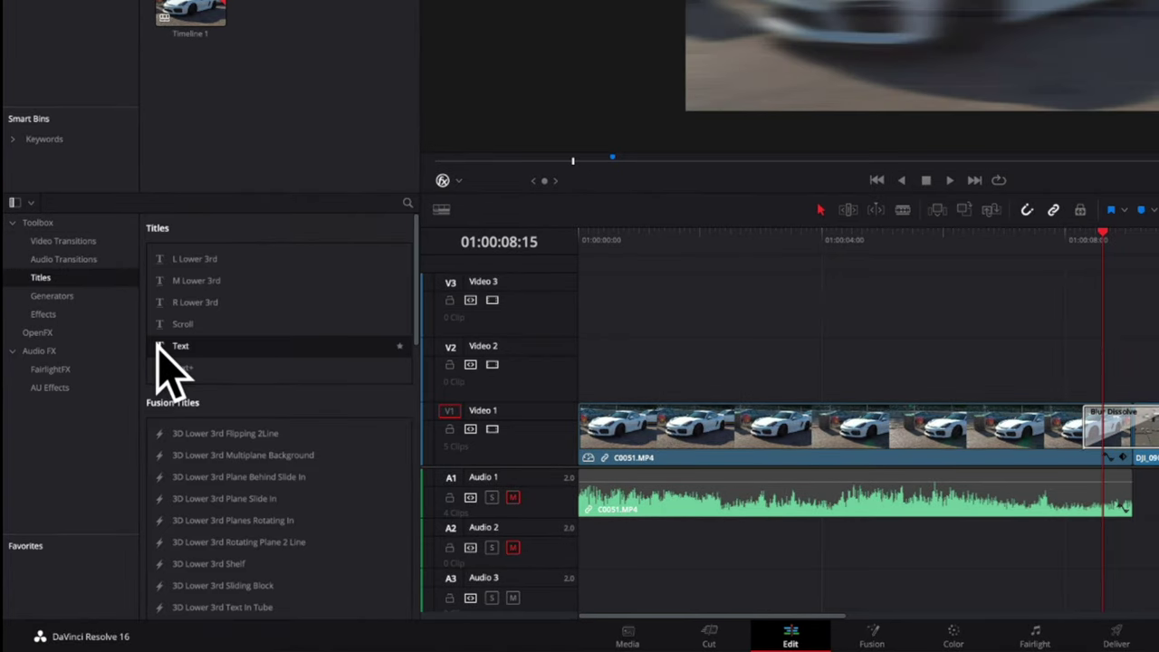
drag(167, 349, 590, 365)
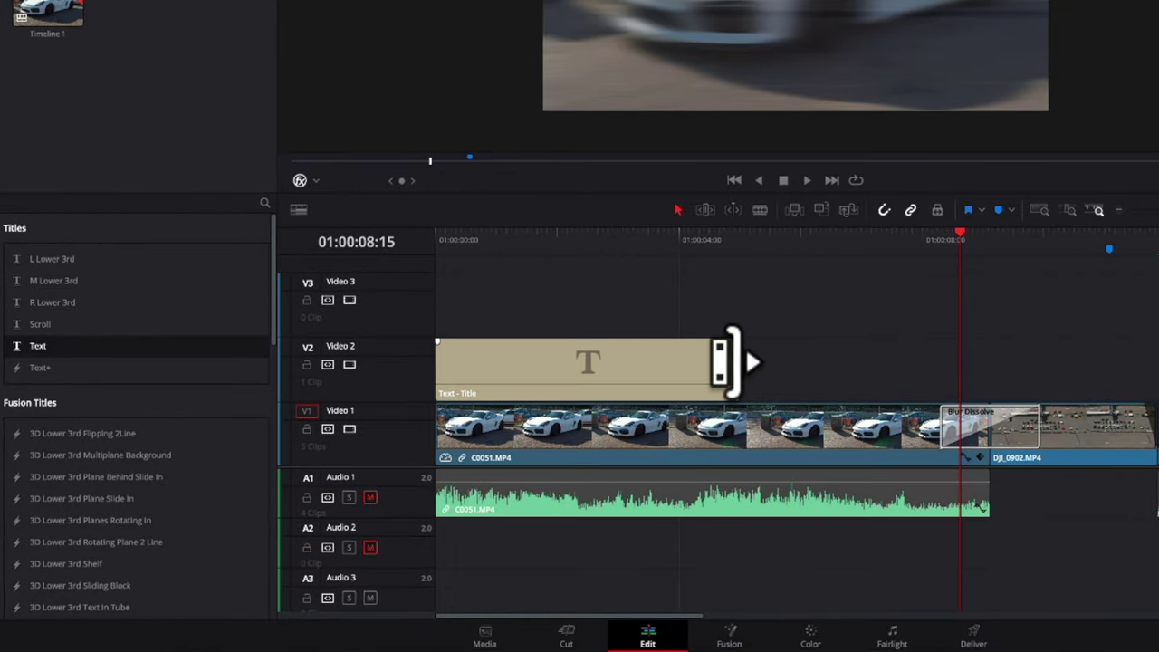
drag(874, 356, 908, 358)
drag(761, 360, 991, 354)
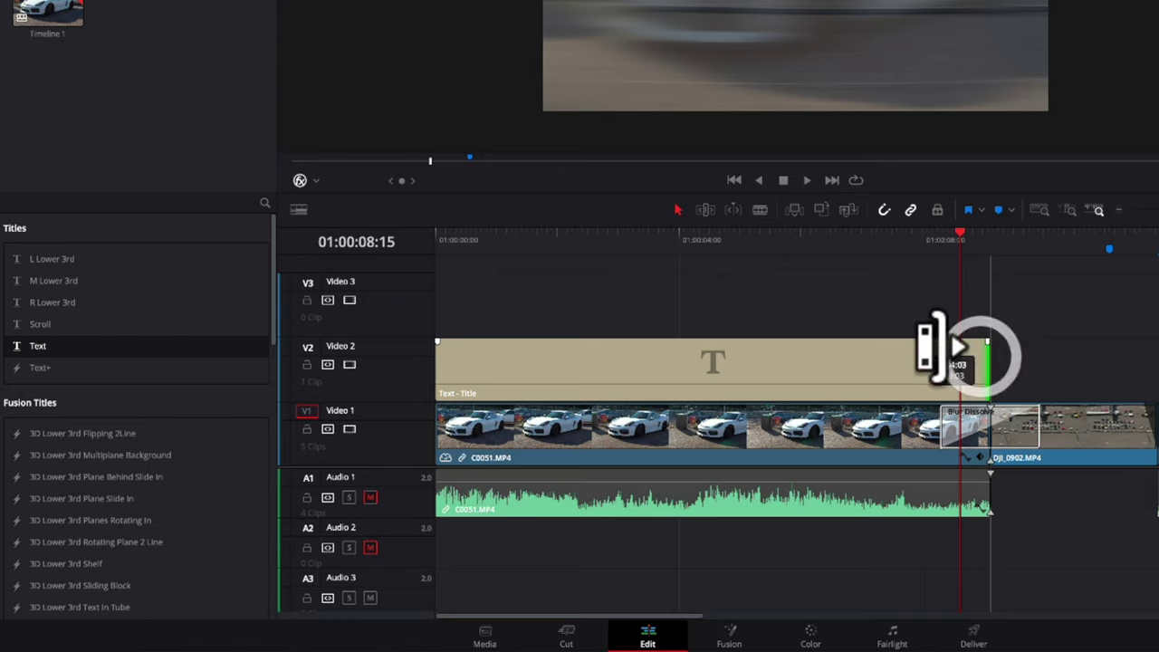
- Enter KNUTSTORP as the title's text in the Inspector's Rich Text box
click(667, 243)
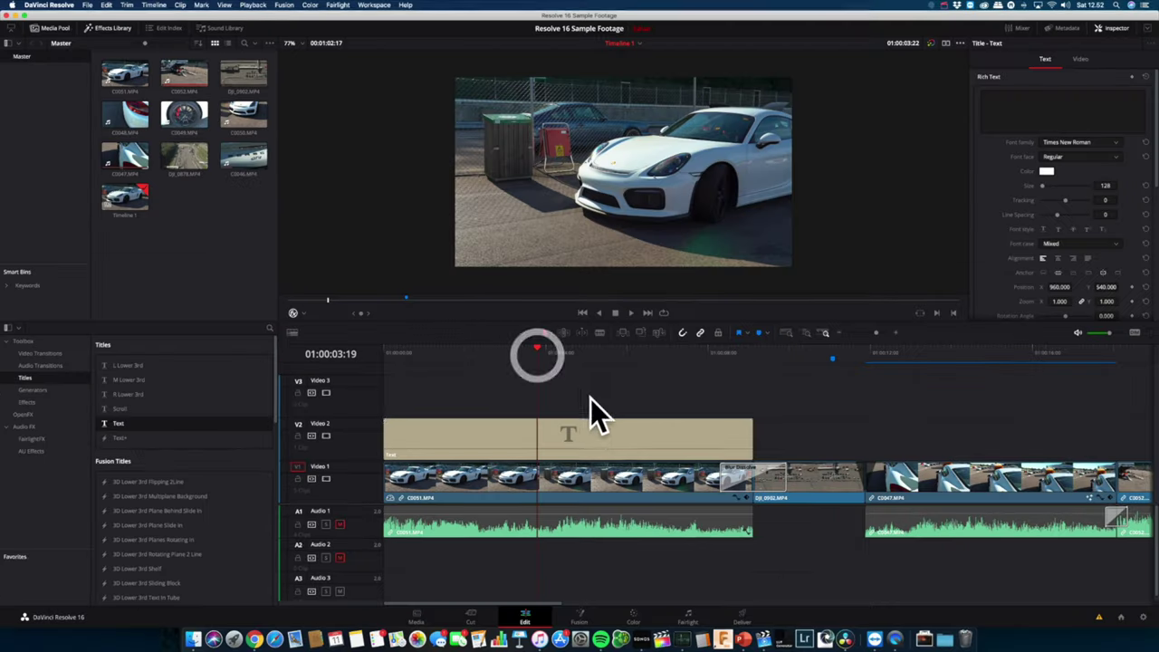
click(643, 437)
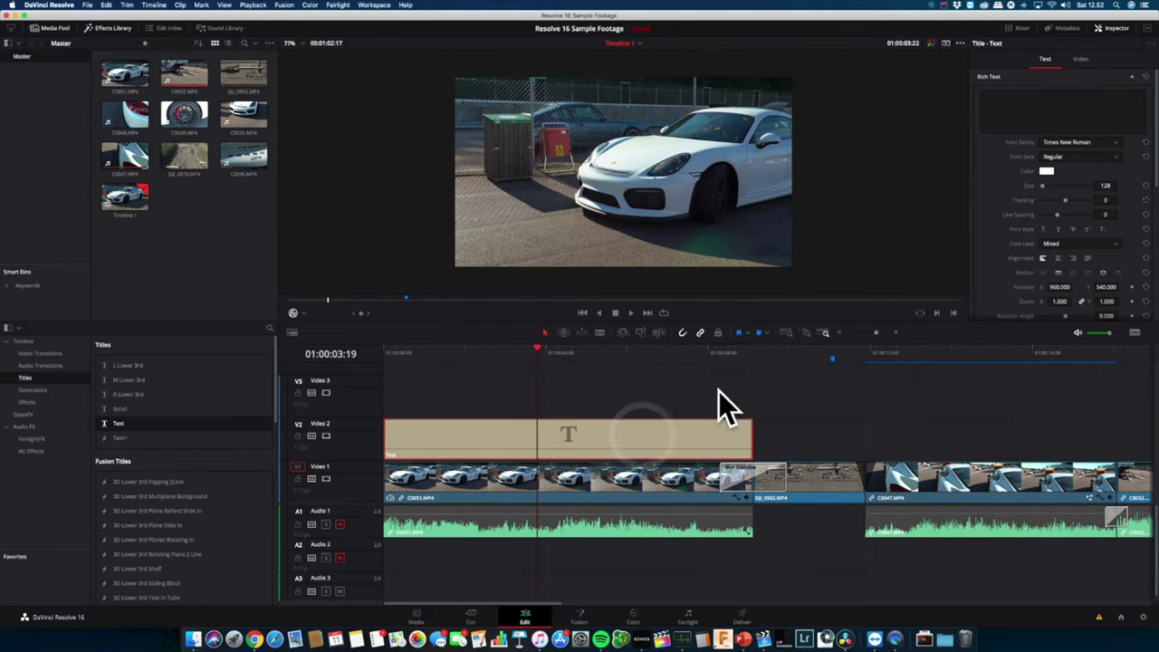
click(1051, 101)
text(KNUTSTORP)
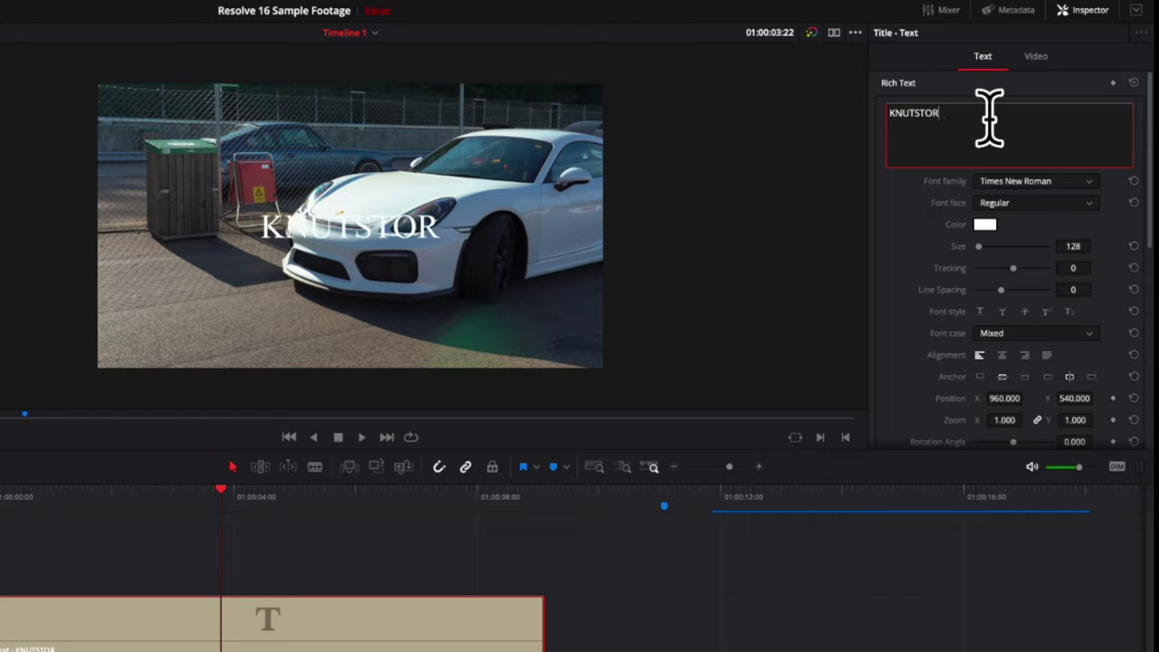
click(515, 509)
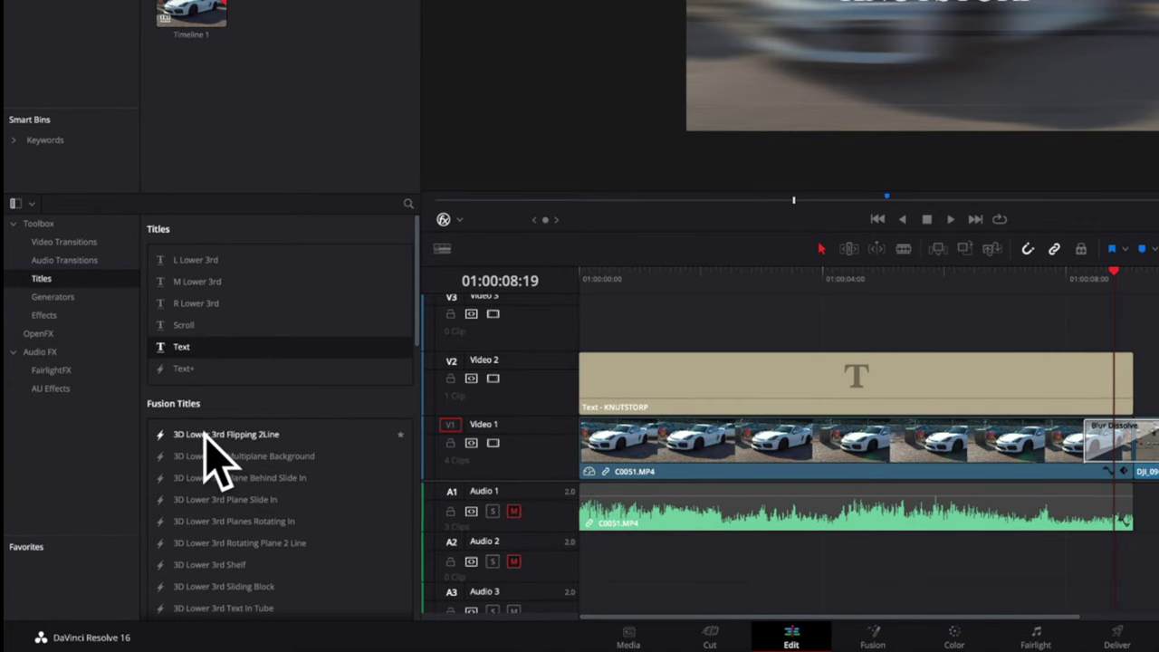
- Place a 3D Lower 3rd Flipping 2Line title on Video 2 and change its first line to KNUTSTORP
drag(193, 435, 1158, 385)
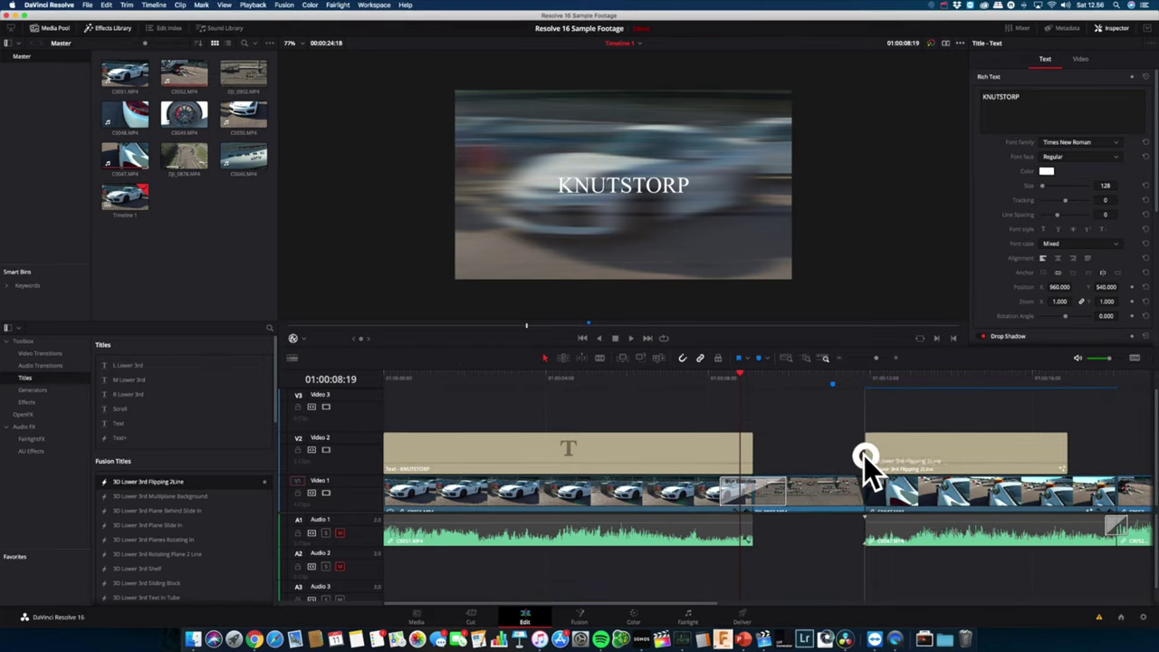
click(864, 455)
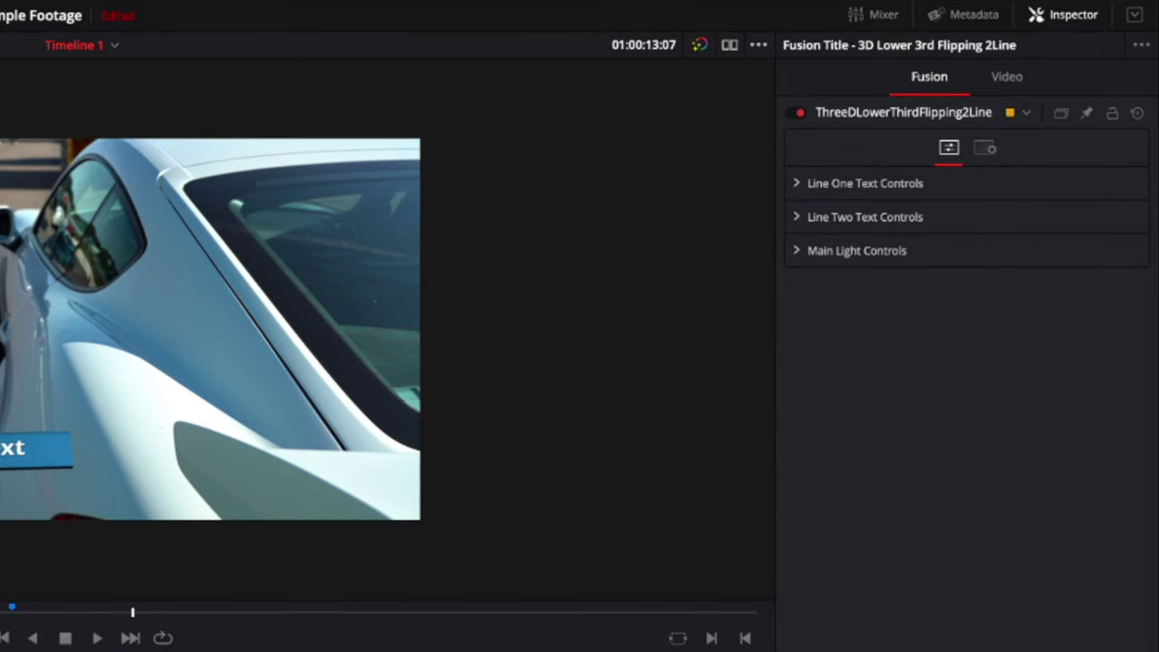
click(798, 184)
drag(1006, 280, 870, 292)
text(KNUTSTORP)
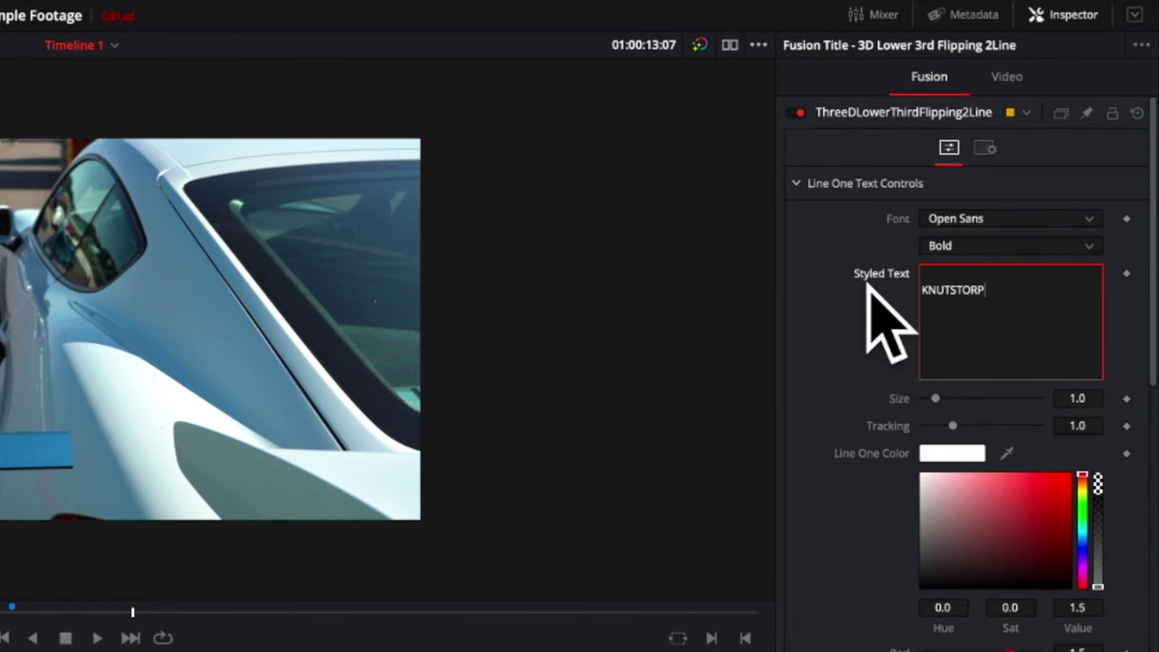
- Play from just before the lower third to preview its flipping animation
click(389, 651)
key(space)
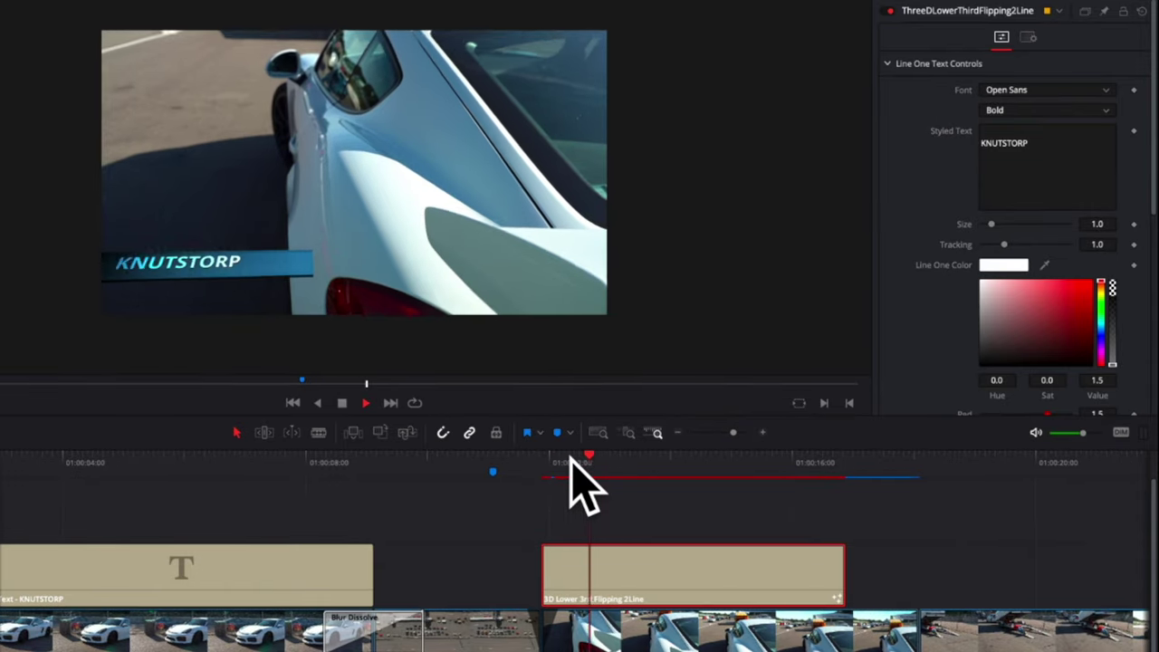
key(space)
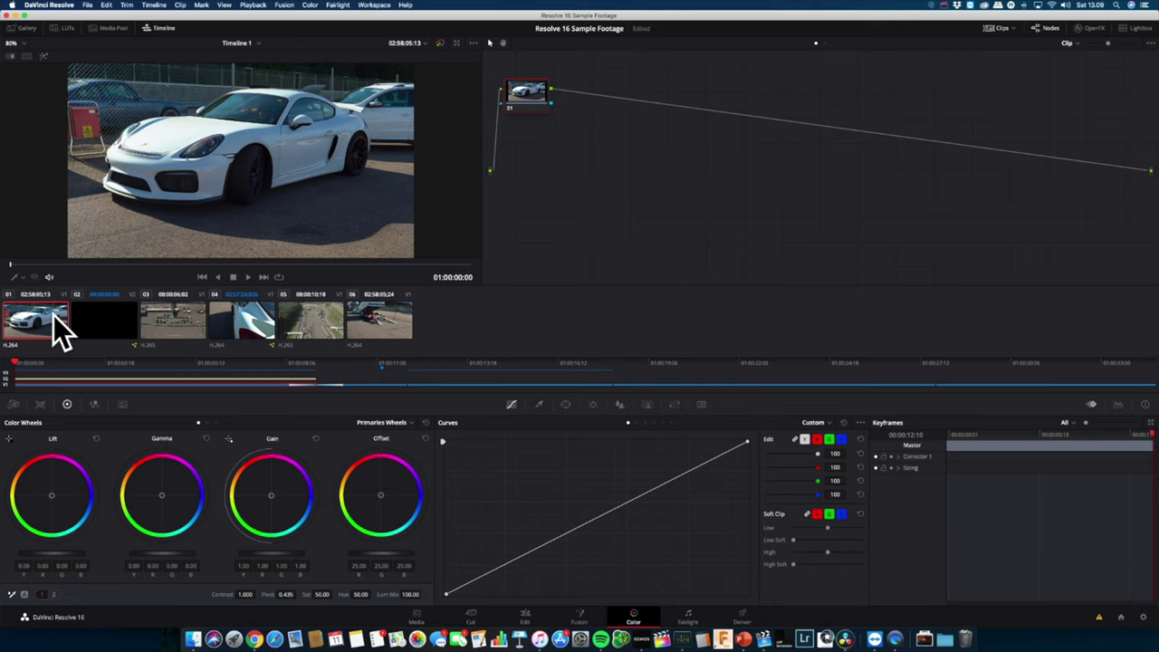
- Load aerial clip 05 on the Color page and show its waveform scope in a floating window
click(309, 313)
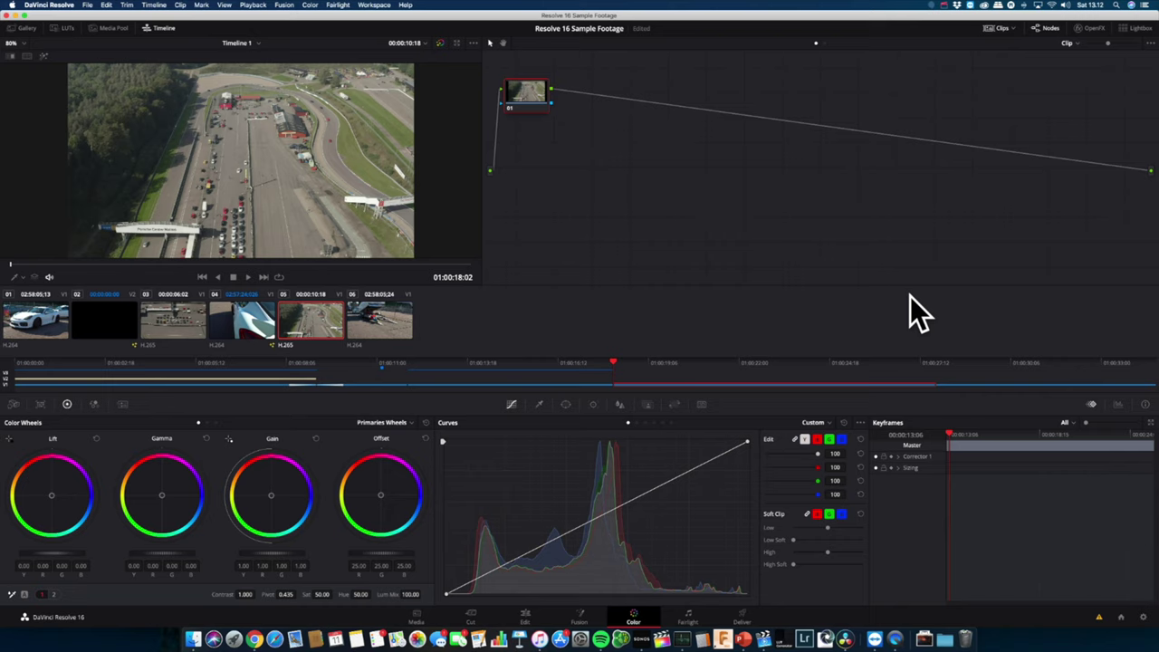
click(1117, 405)
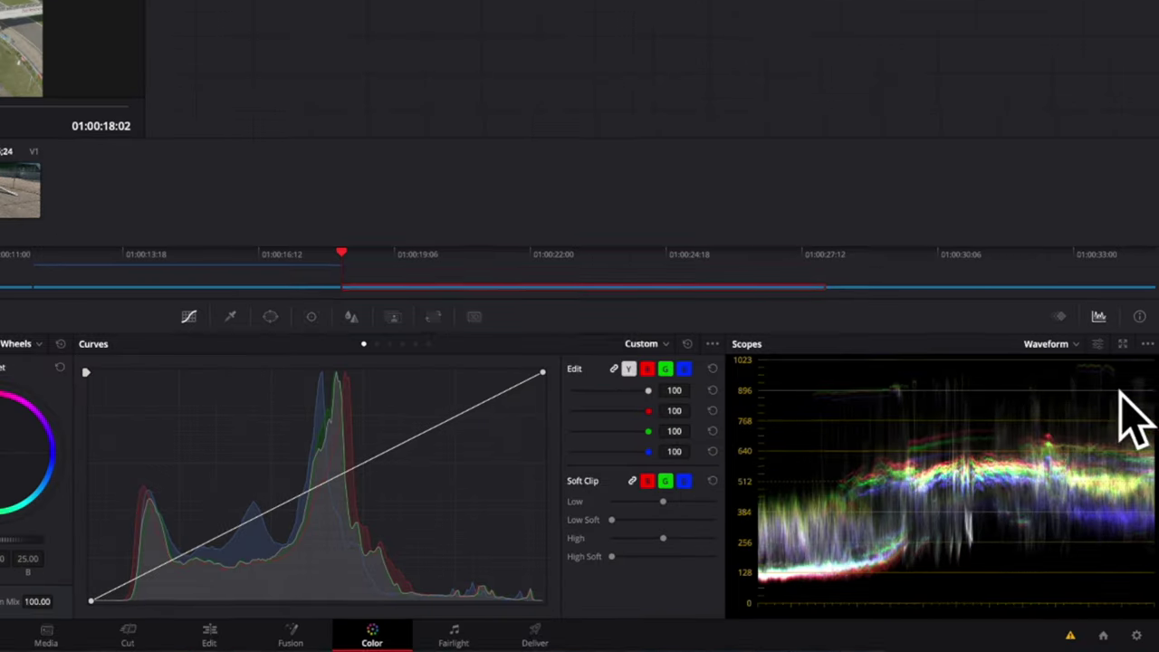
click(1122, 345)
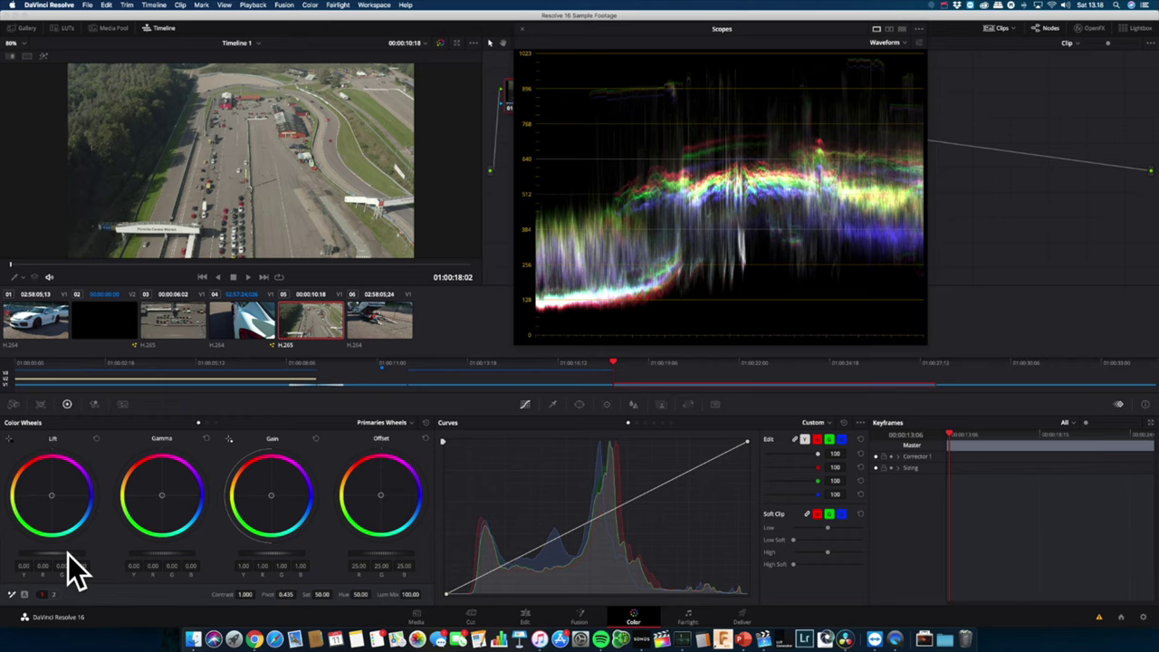
- Set the master wheels to Lift -0.04, Gain 1.01 and Gamma -0.04
mouse_move(43, 554)
mouse_down()
mouse_move(60, 549)
mouse_move(18, 556)
mouse_move(80, 554)
mouse_move(38, 554)
mouse_up()
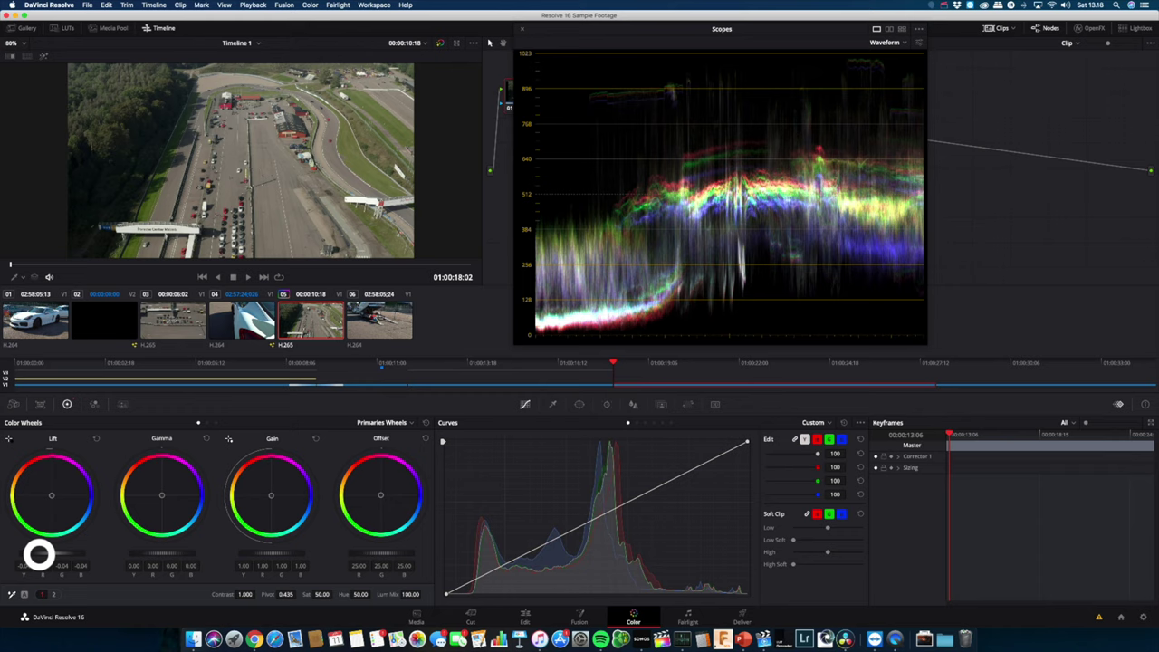
click(271, 554)
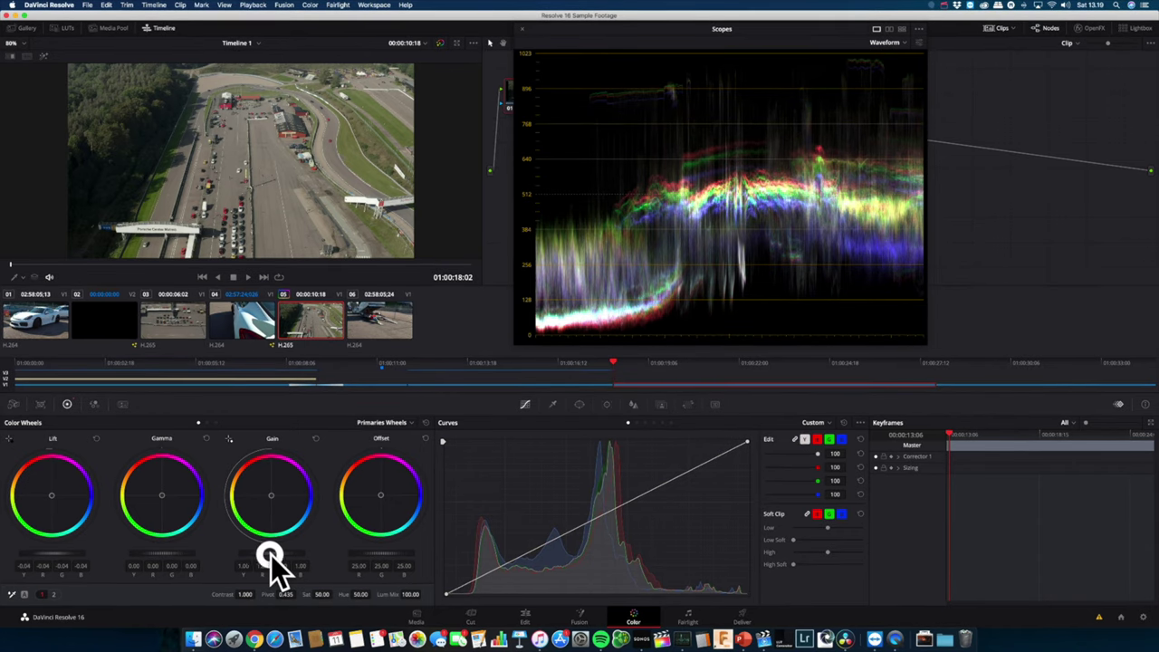
drag(271, 554, 302, 543)
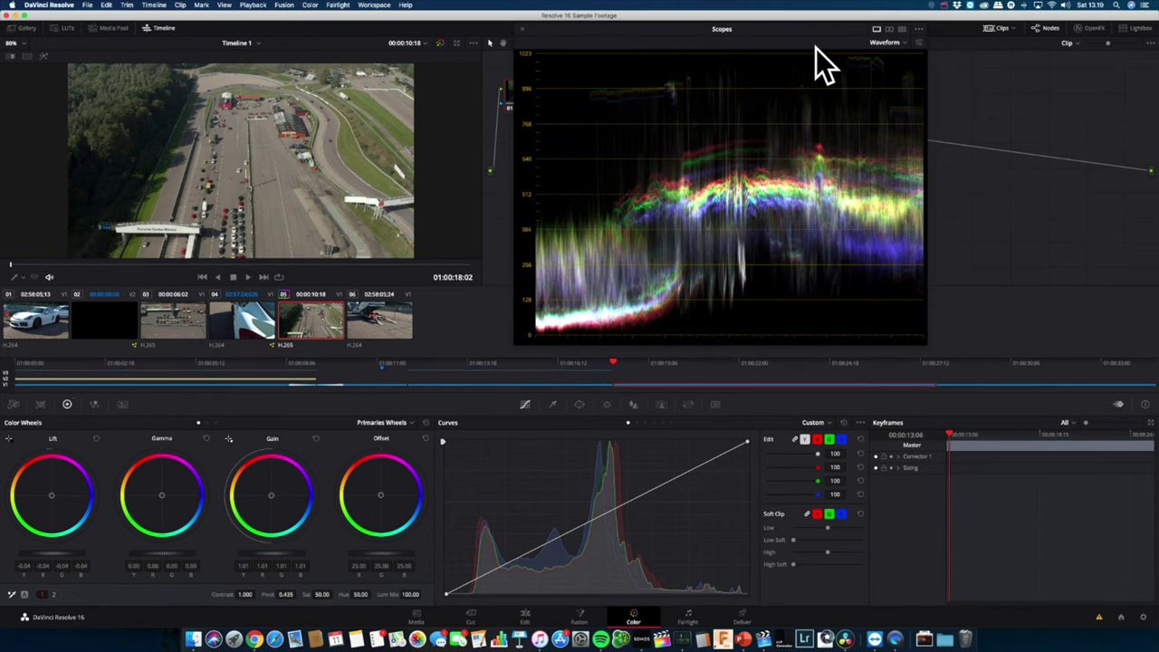
drag(172, 553, 107, 549)
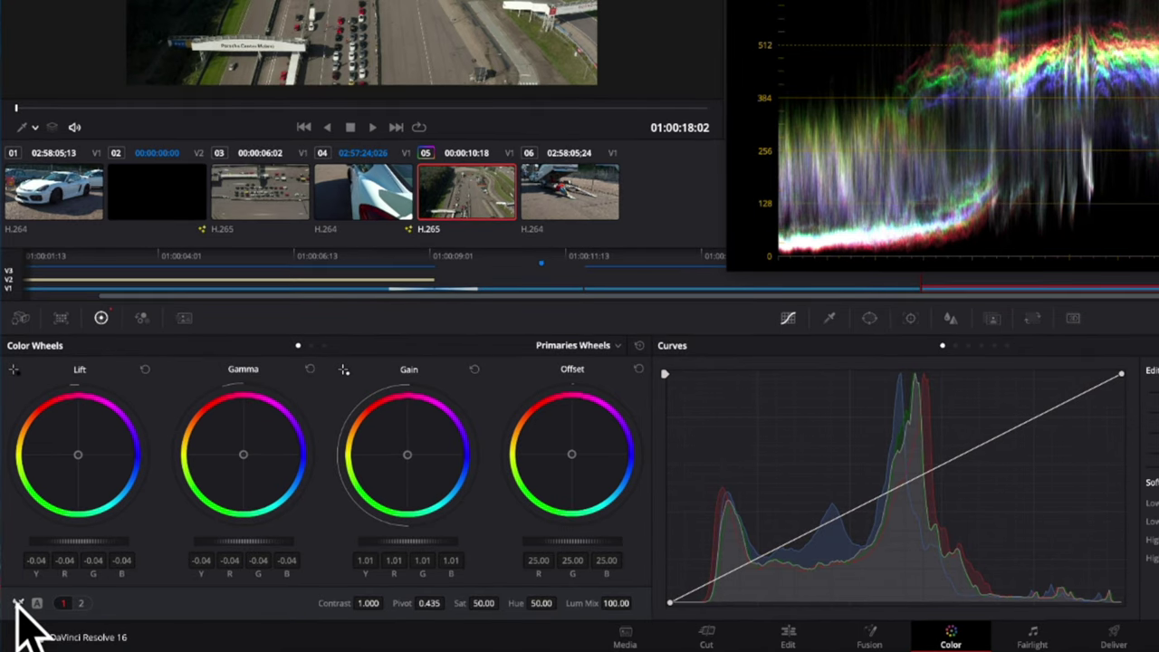
- Sample the white bridge banner with the white balance picker to neutralize the colours
click(16, 604)
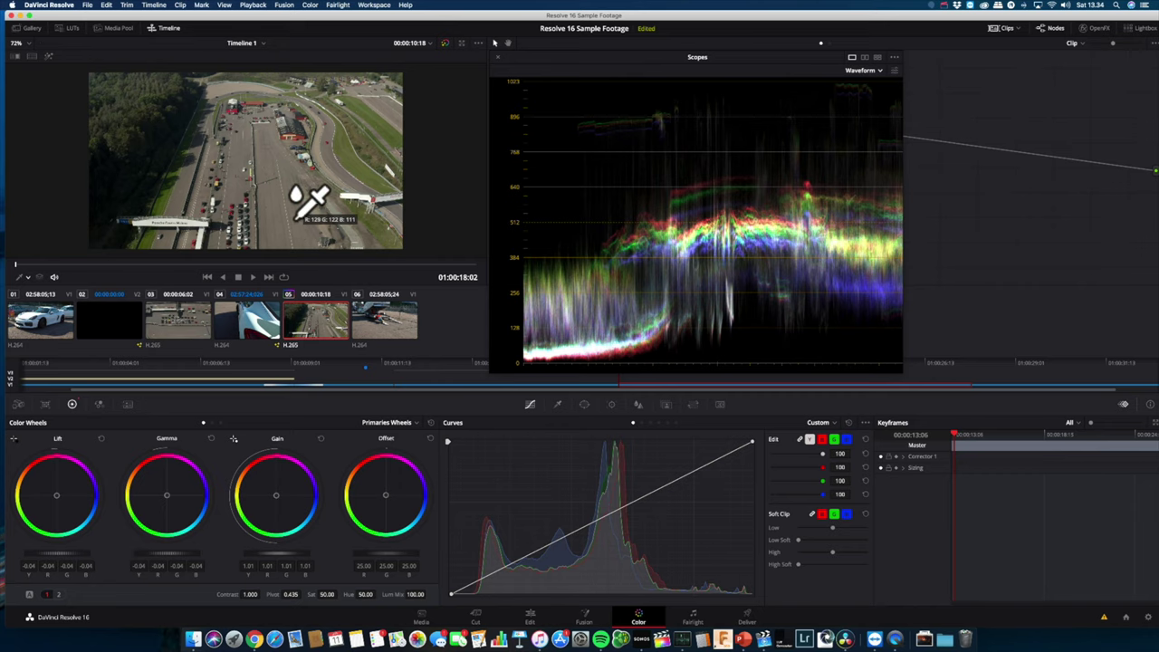
click(192, 223)
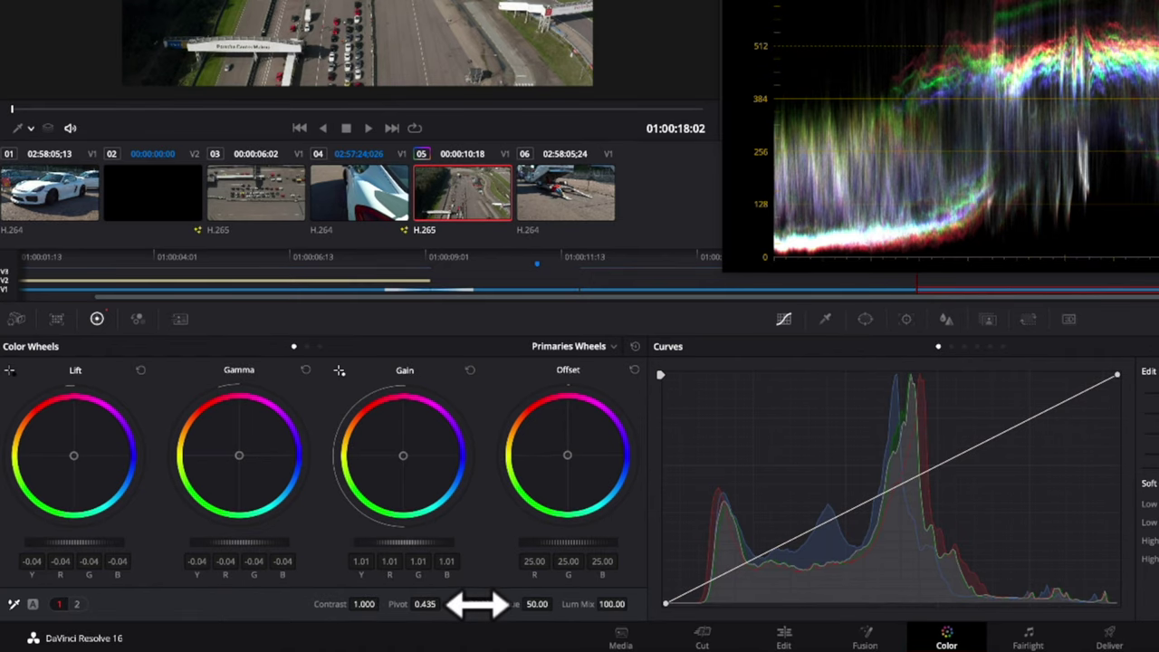
- Try higher saturation on the drone clip, then return it to 50
click(477, 604)
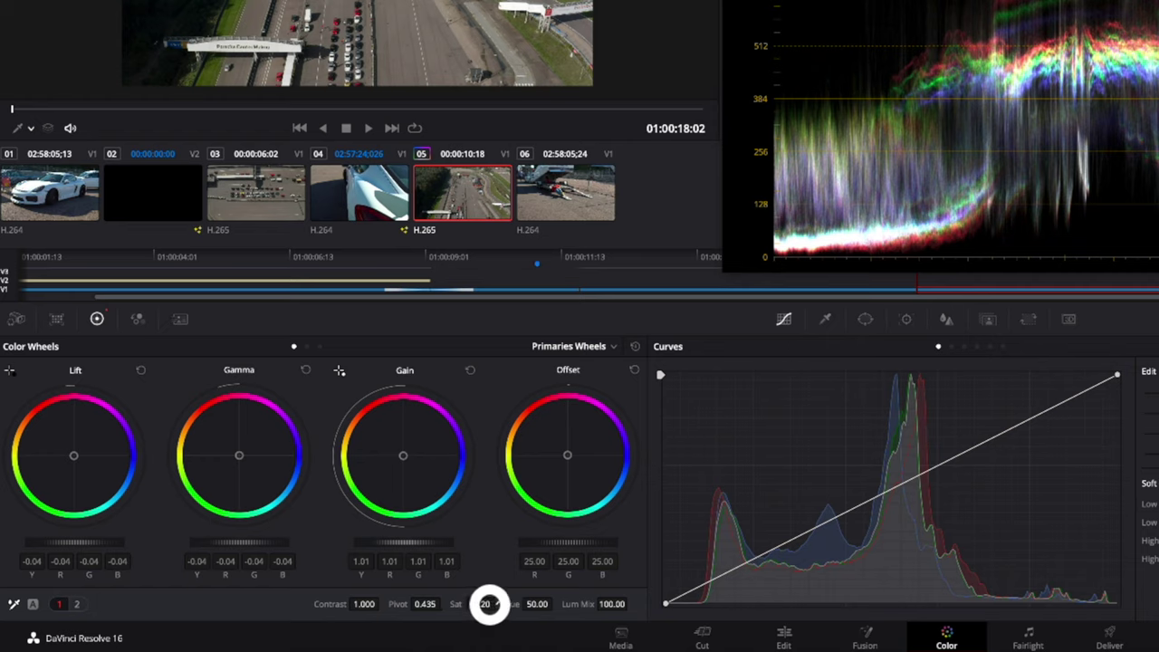
mouse_move(504, 603)
mouse_down()
mouse_move(551, 600)
mouse_move(510, 604)
mouse_up()
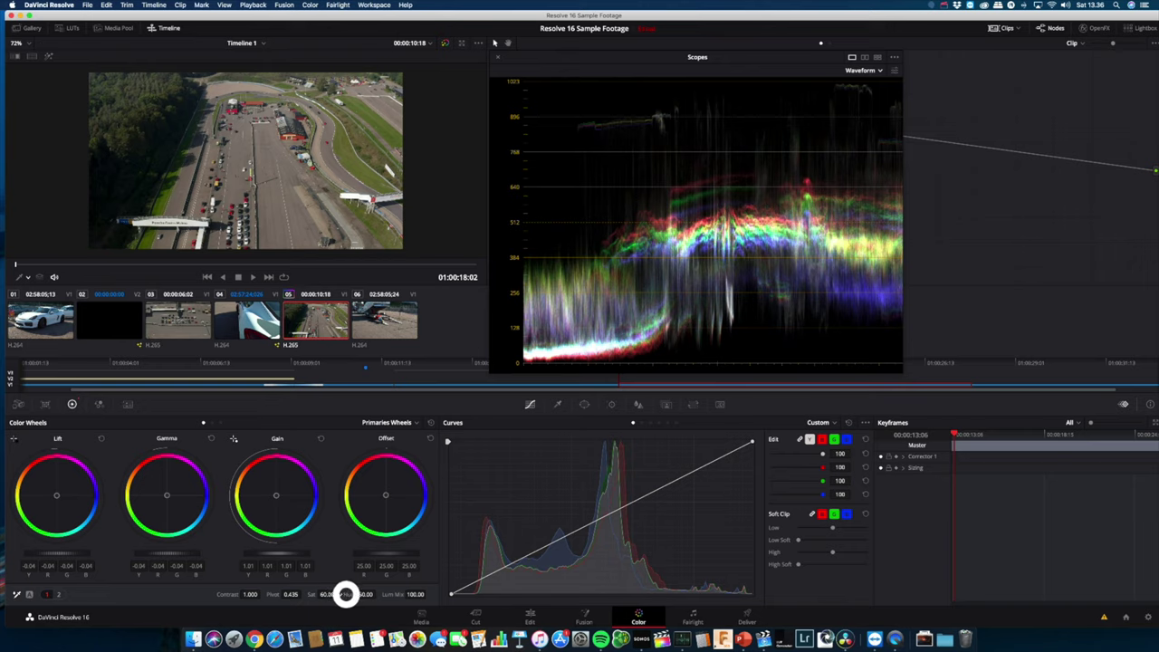
drag(346, 594, 324, 595)
- Set Temperature to 250 on the second adjustments page and tweak Color Boost
click(60, 596)
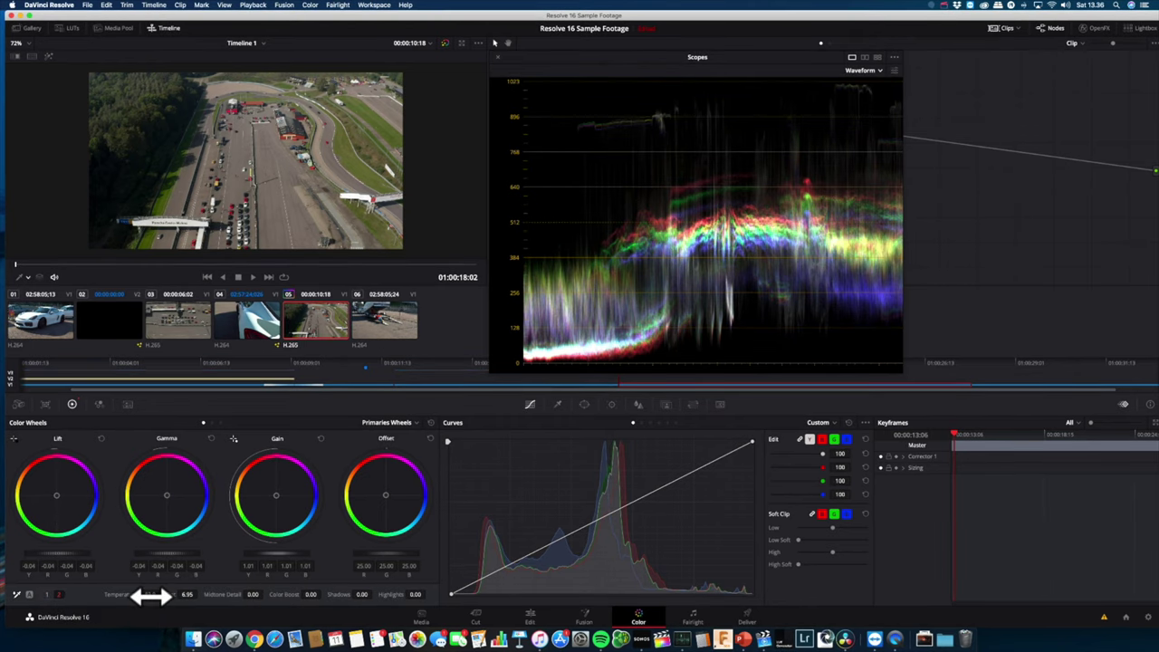
drag(153, 596, 161, 596)
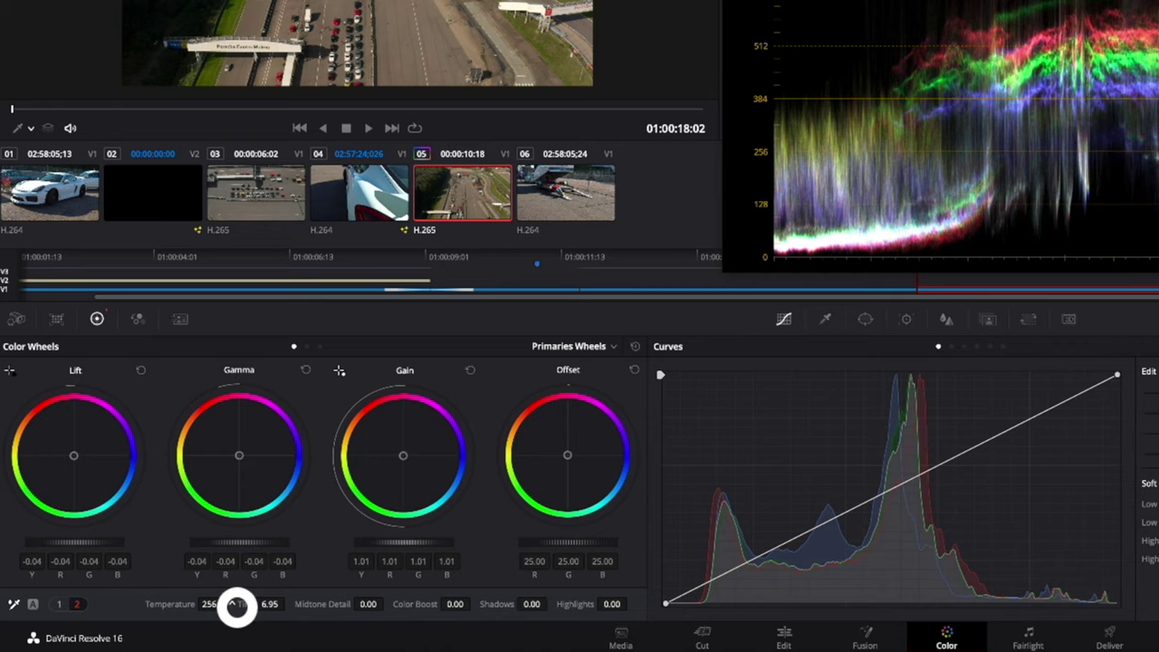
double_click(211, 605)
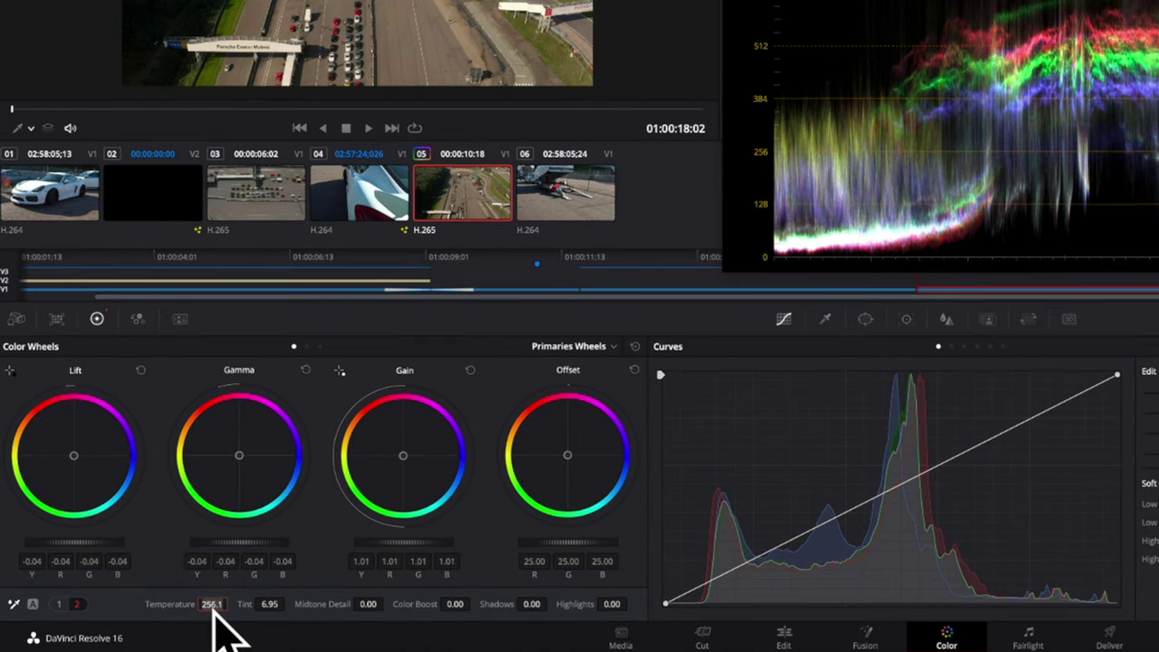
text(2)
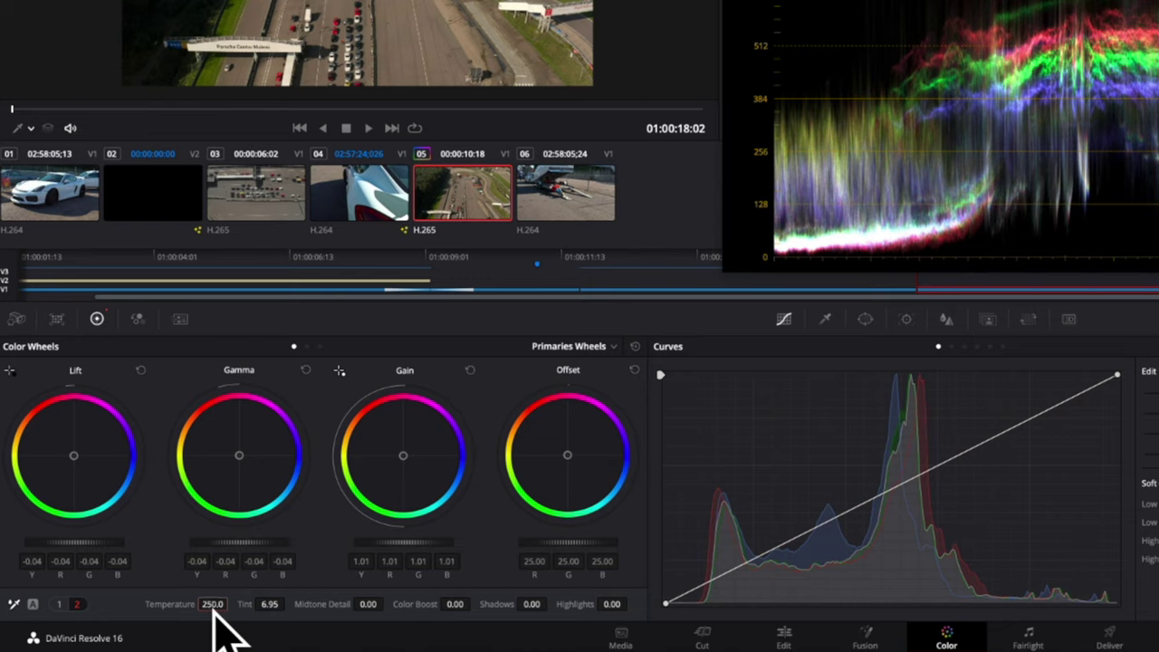
key(Return)
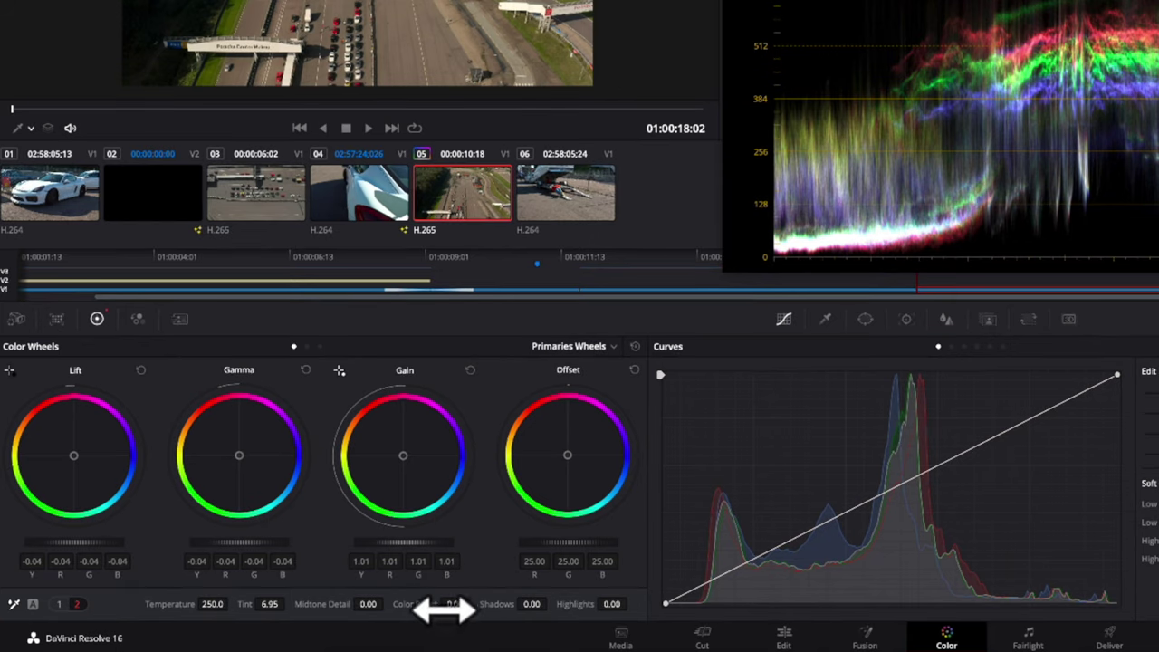
drag(447, 605, 461, 603)
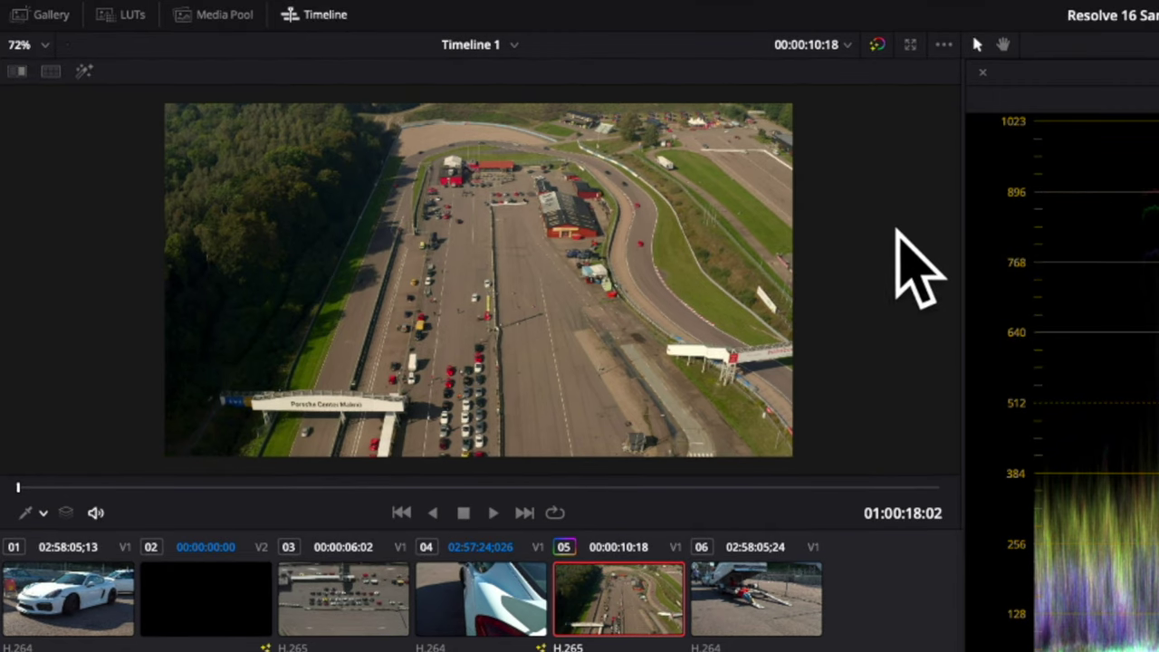
- Toggle the grade bypass on, off and on again to compare graded and ungraded looks
click(878, 44)
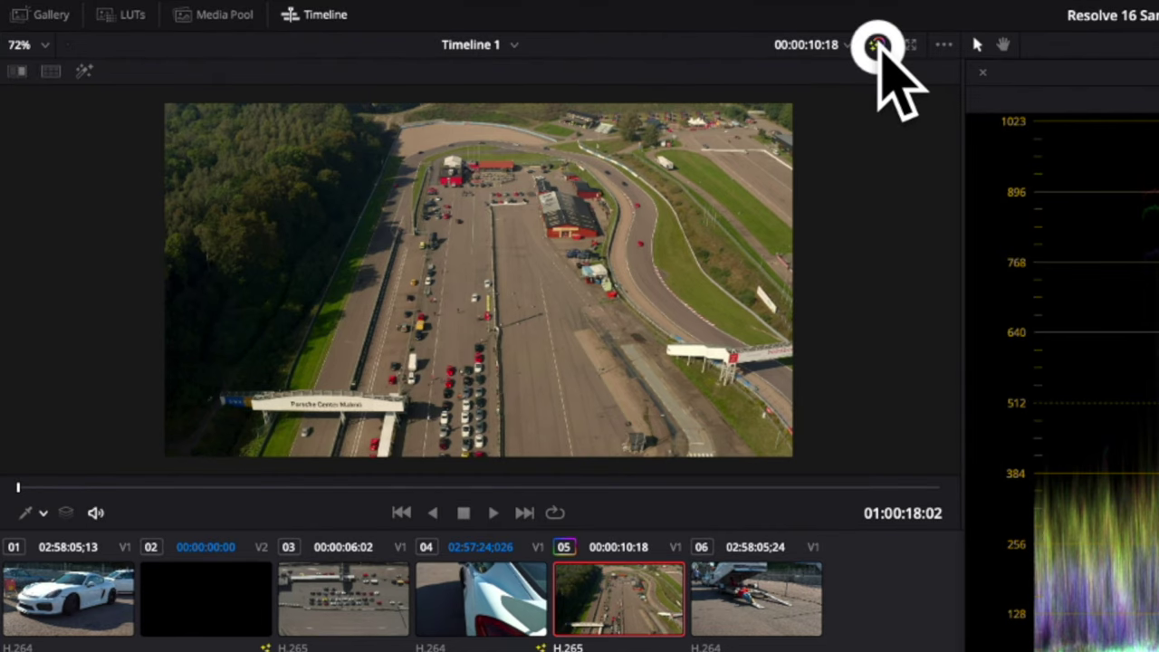
click(877, 45)
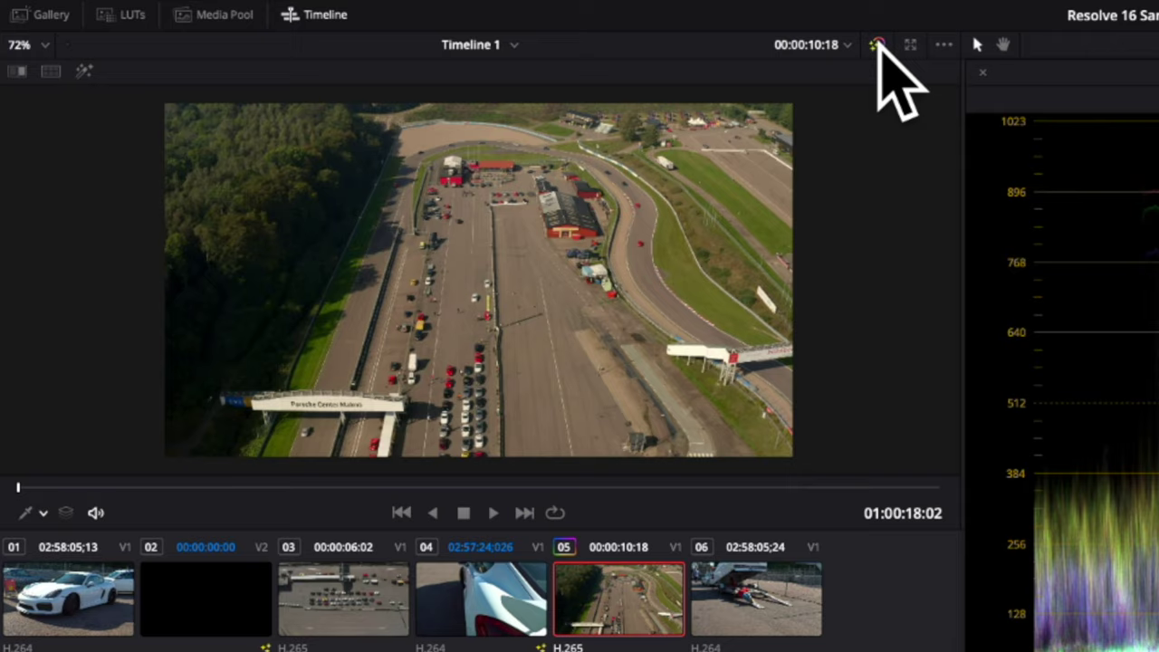
click(877, 45)
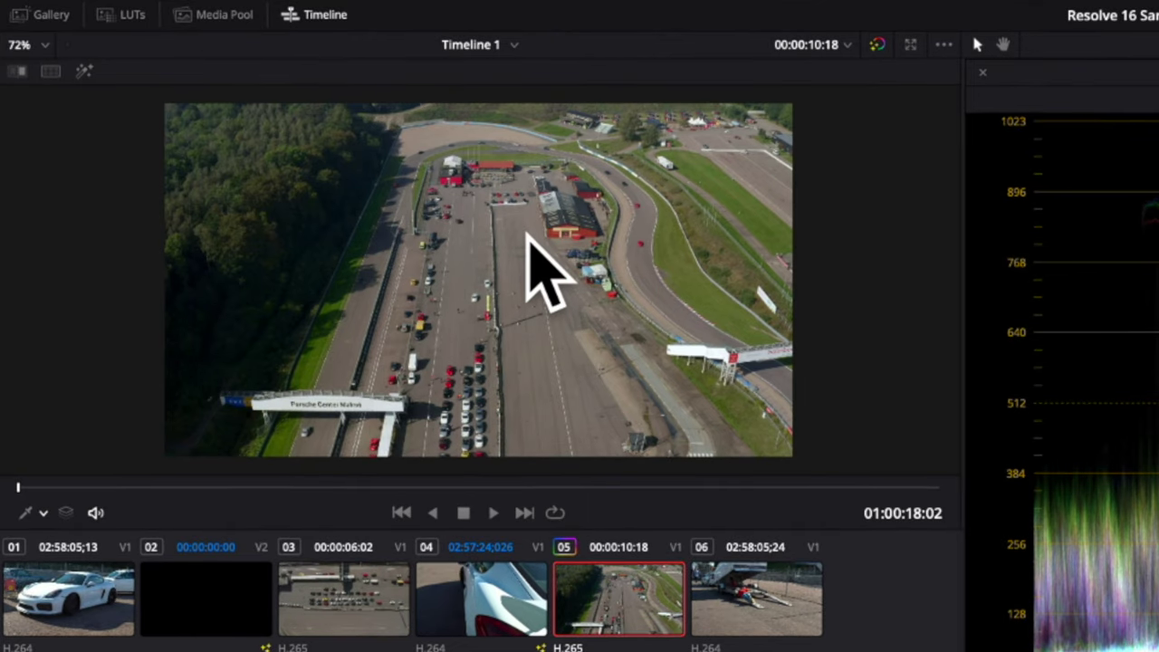
- Grab the graded drone frame as a still, then apply that still's grade to clip 03
right_click(529, 235)
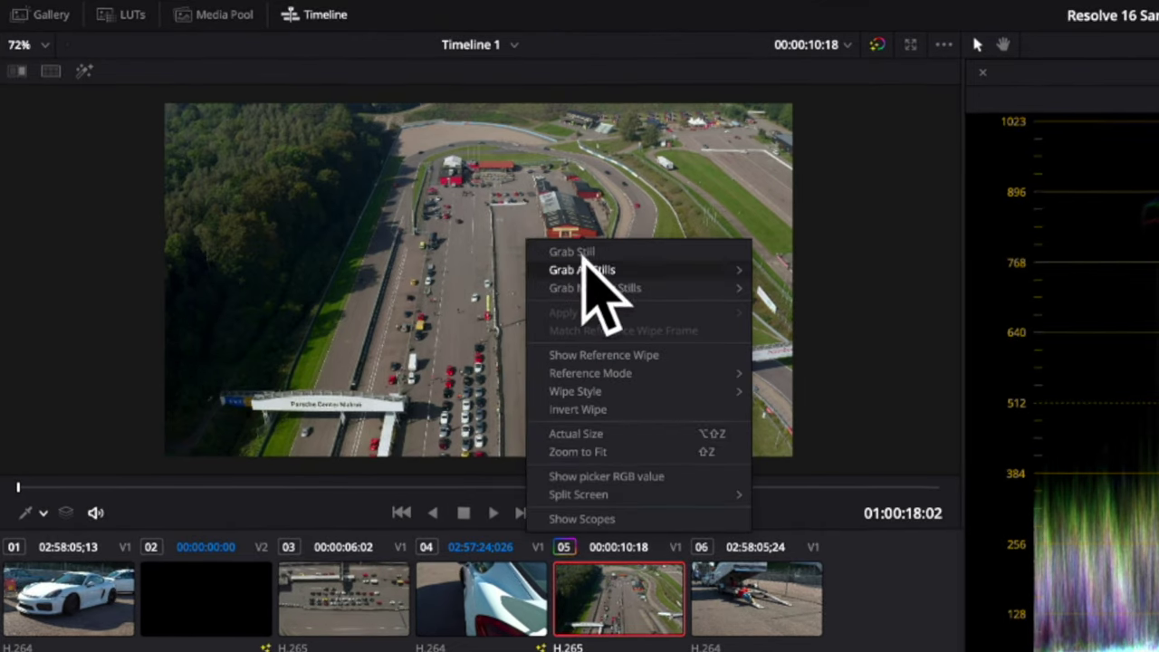
click(575, 251)
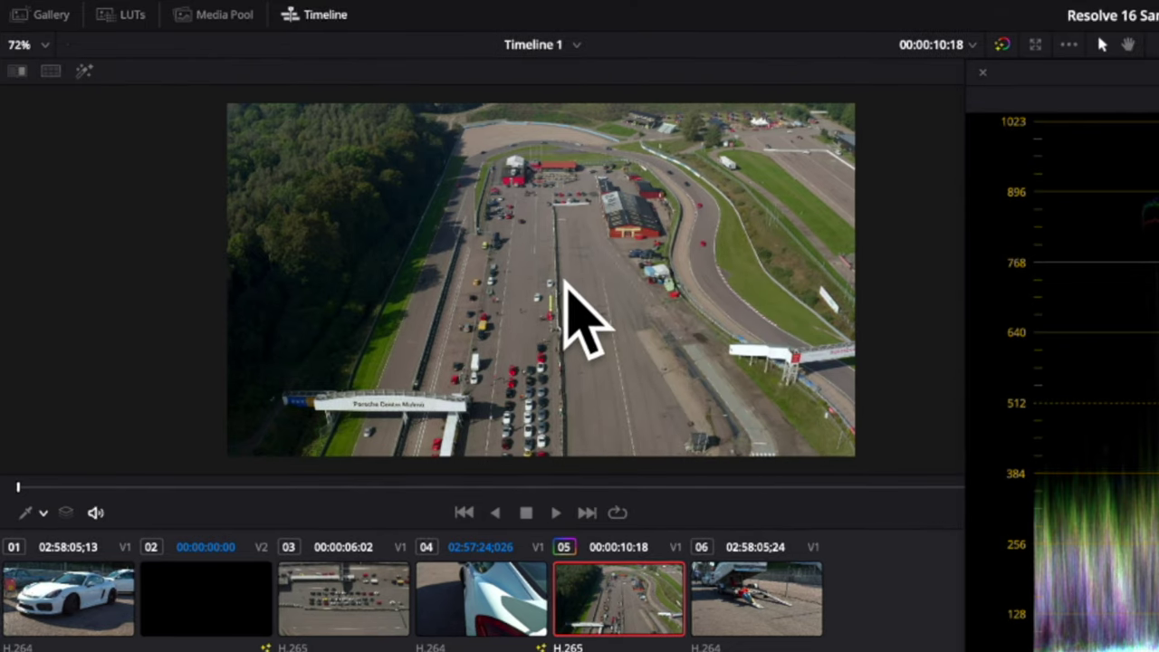
click(40, 14)
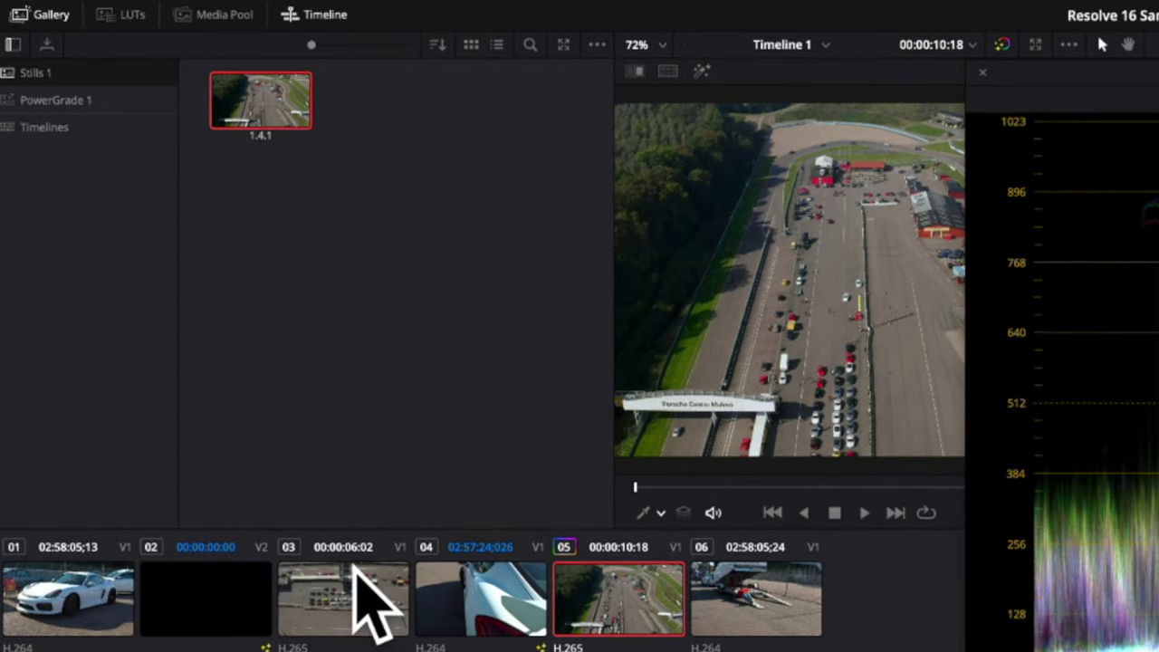
click(344, 596)
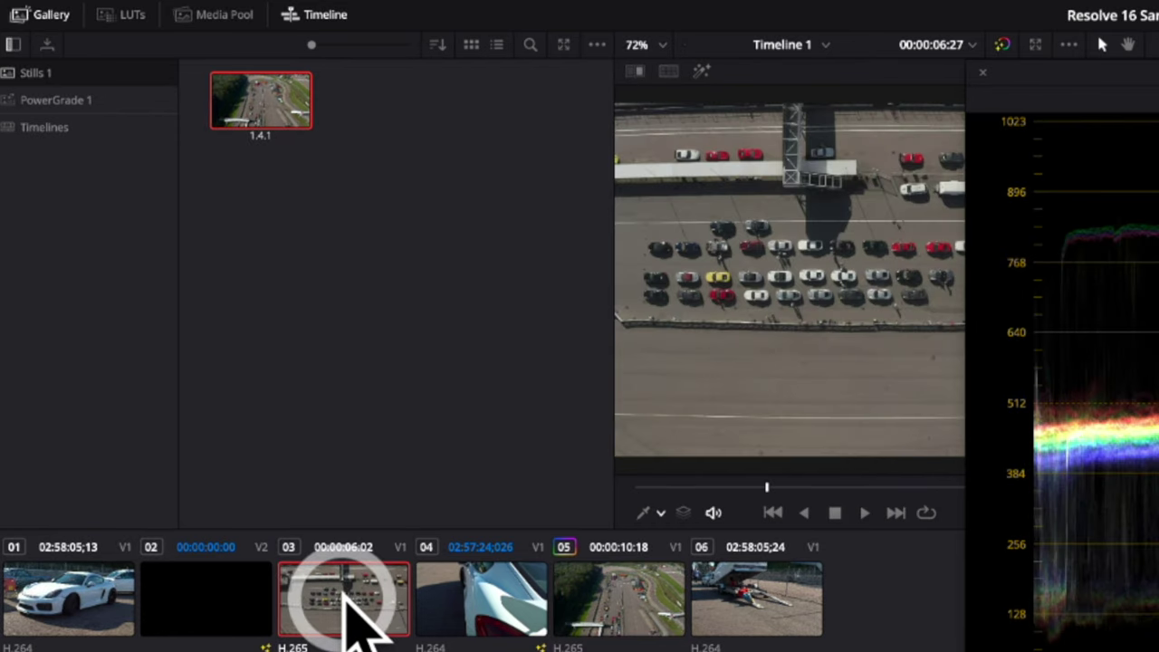
right_click(264, 94)
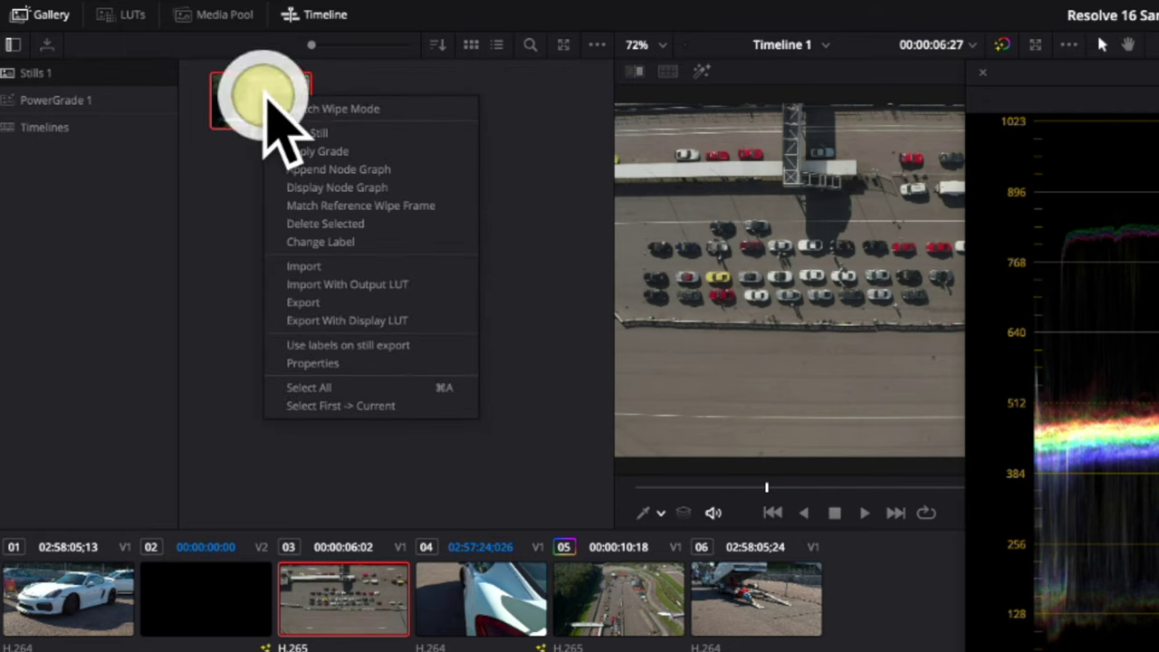
click(315, 151)
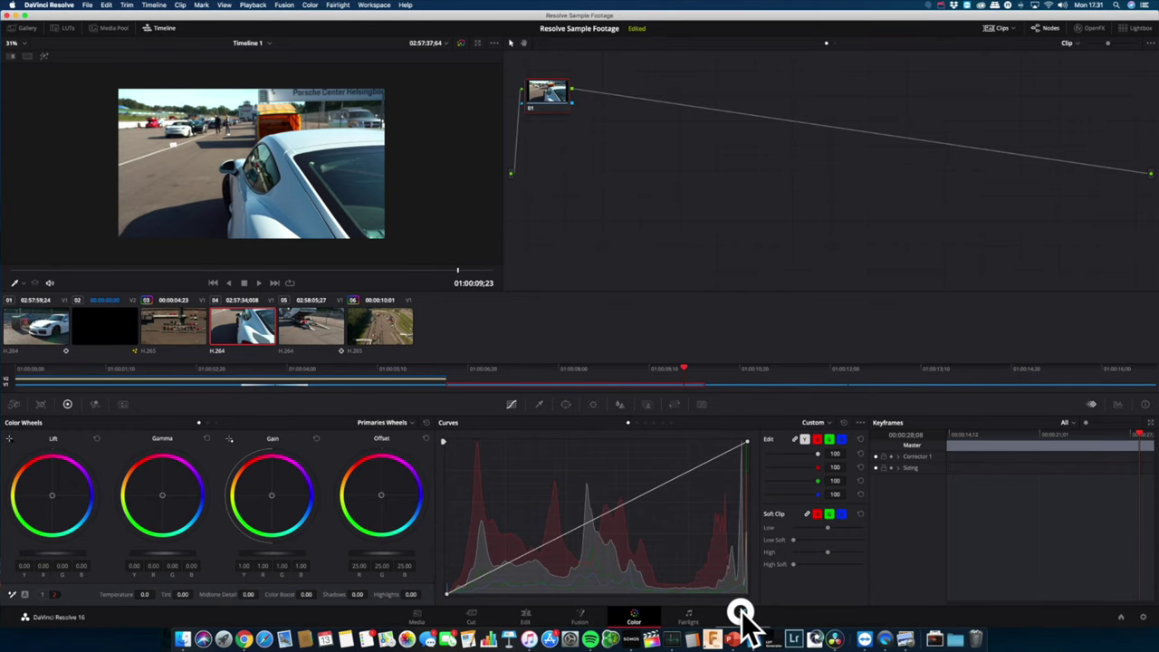
- On the Deliver page, end the render range at the clips' end and try YouTube, Vimeo and ProRes presets
click(741, 614)
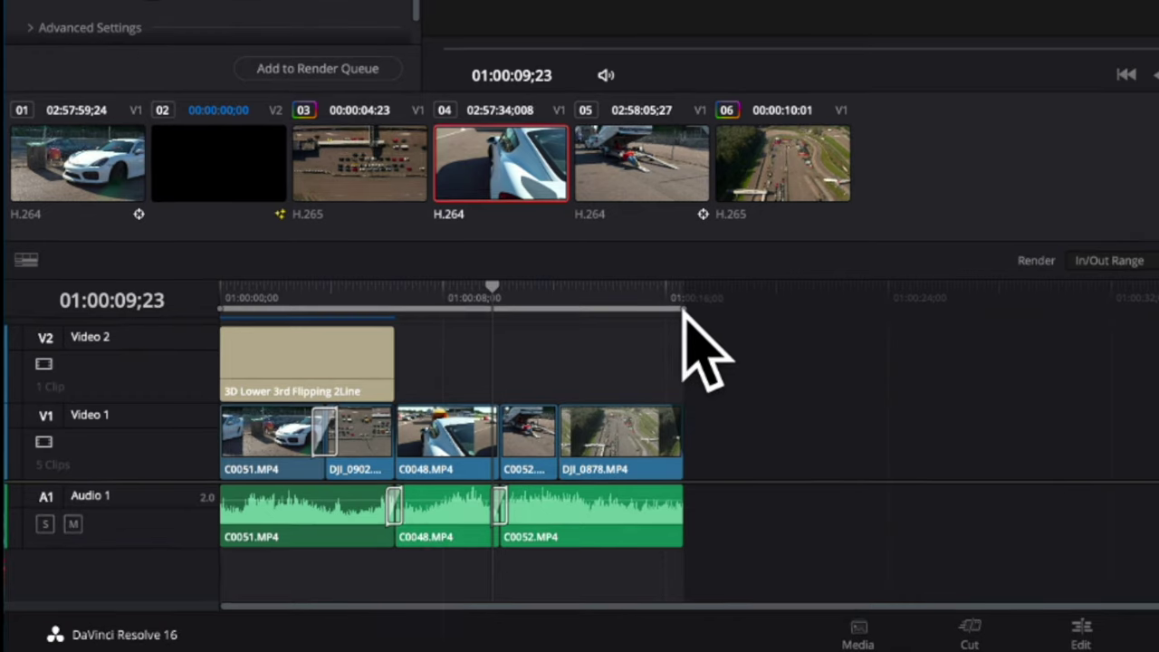
mouse_move(684, 313)
mouse_down()
mouse_move(531, 312)
mouse_move(693, 315)
mouse_up()
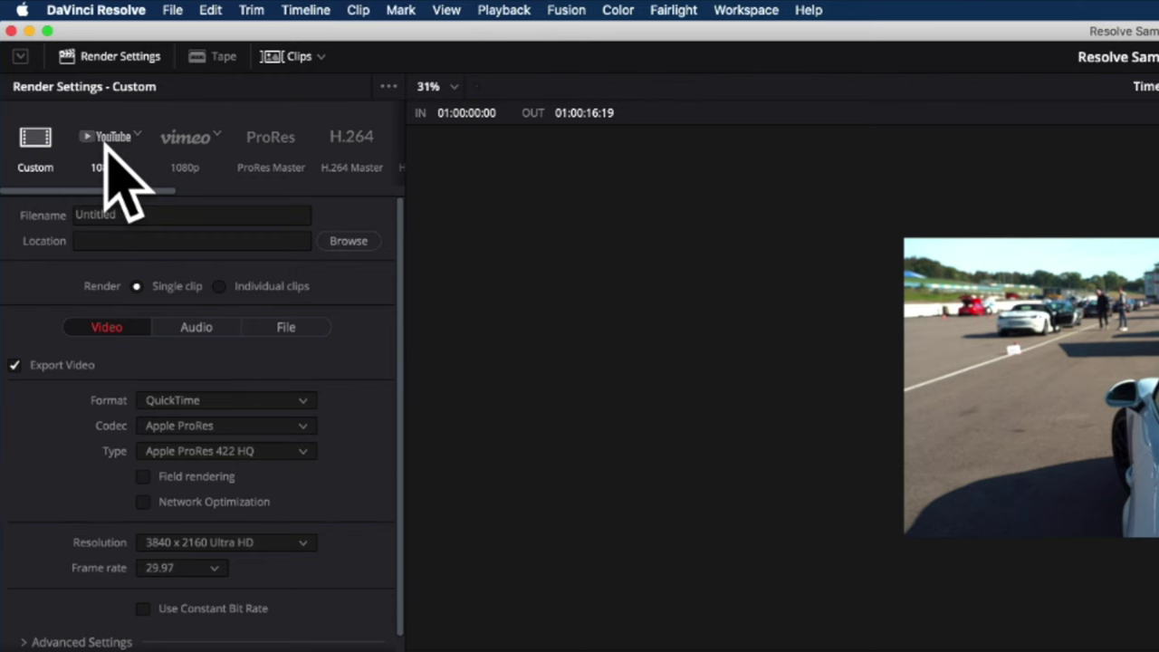
click(106, 143)
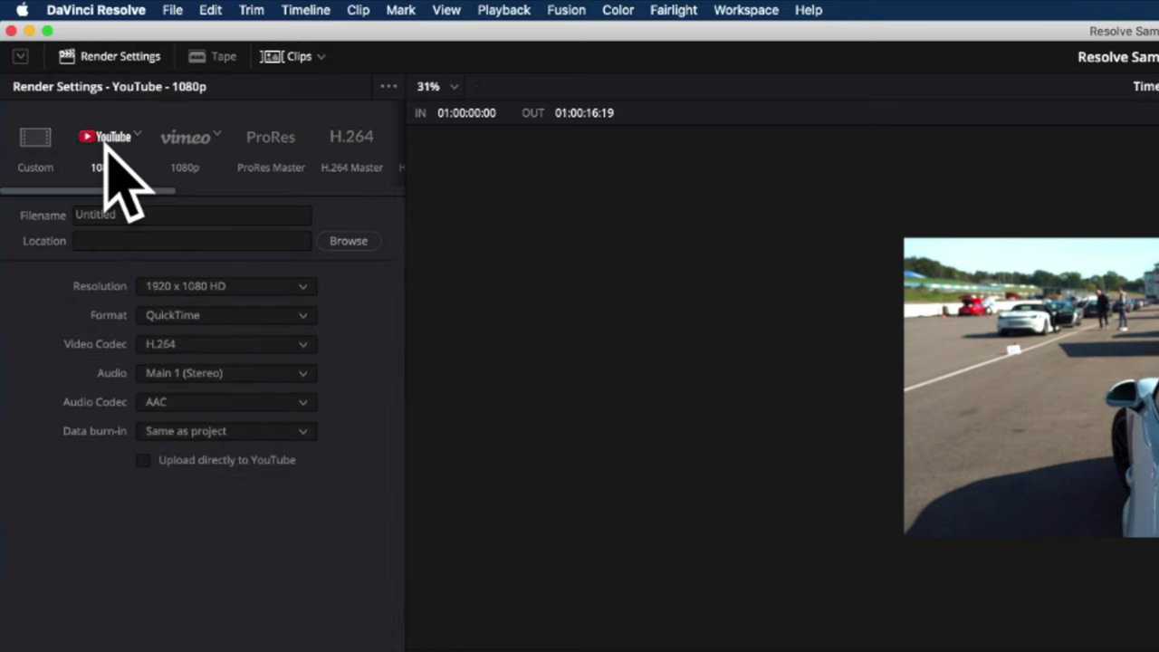
click(186, 145)
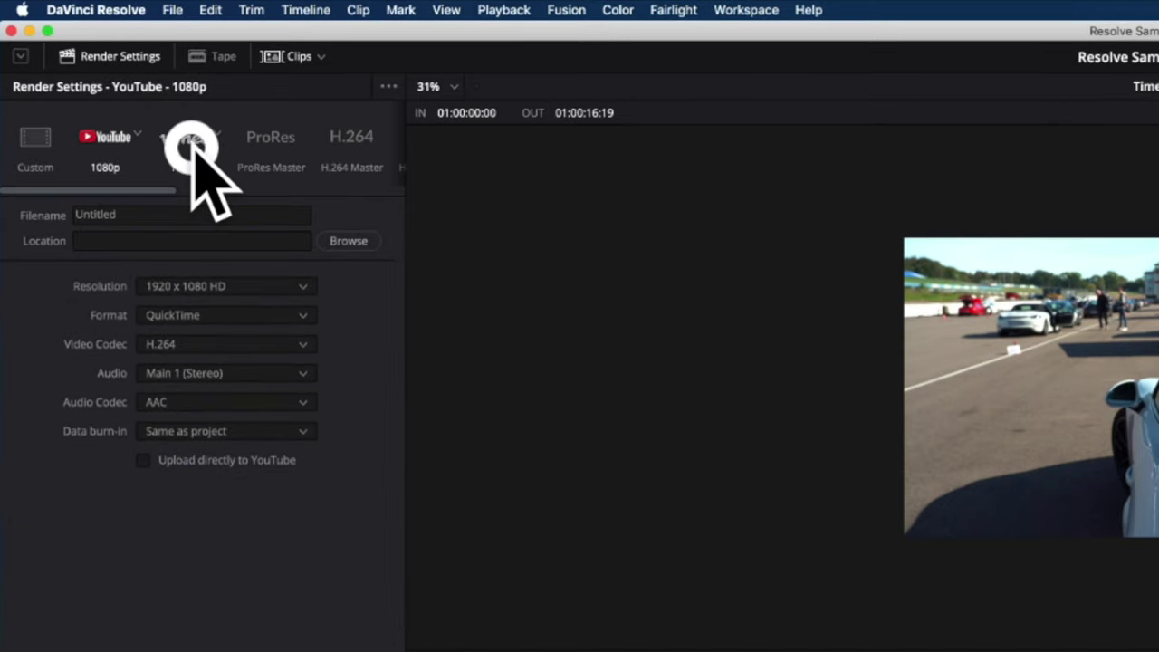
click(254, 147)
- Try the Audio Only render preset, then return to the Custom preset
scroll(254, 148, right, 5)
scroll(252, 145, right, 3)
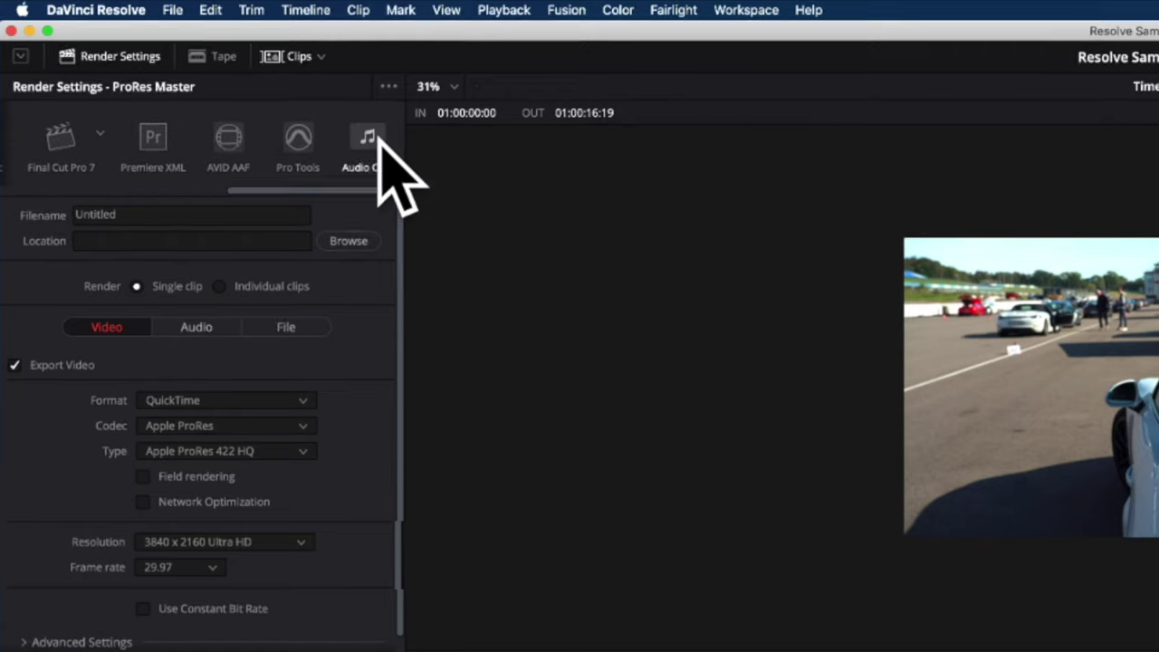
click(378, 138)
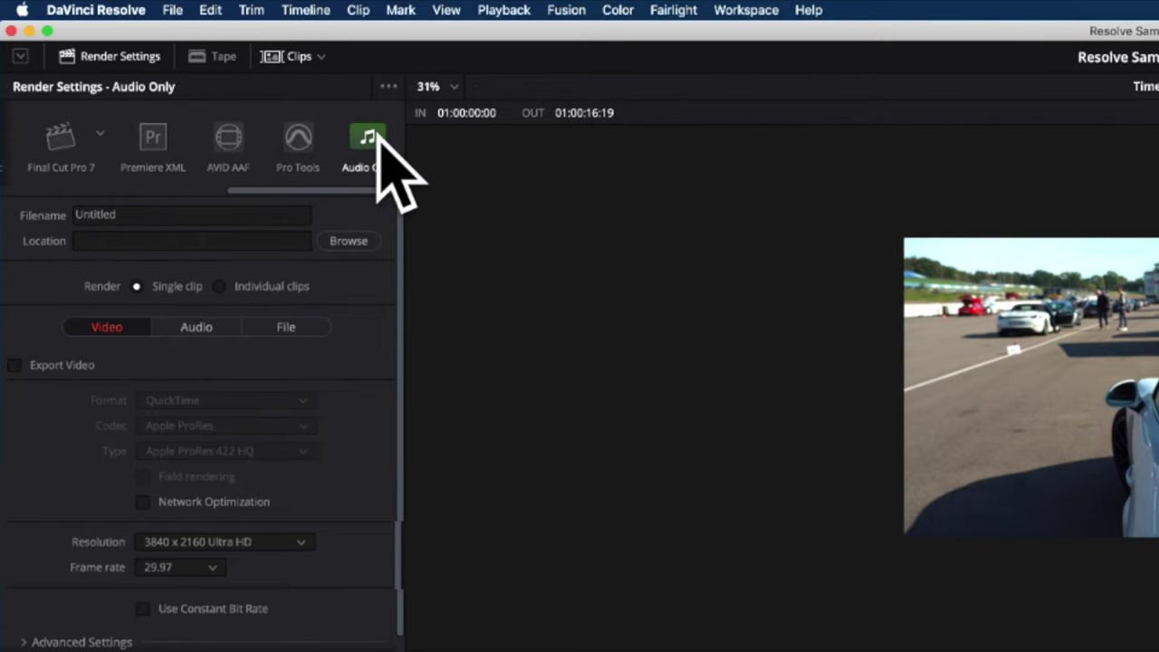
scroll(378, 138, left, 8)
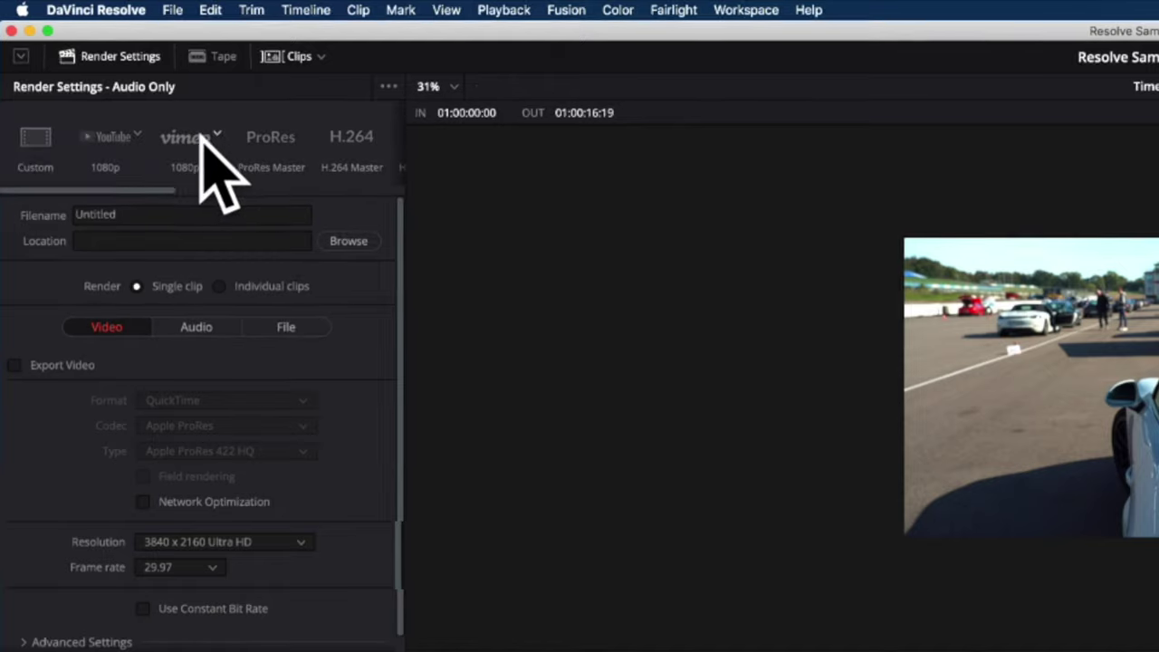
click(33, 141)
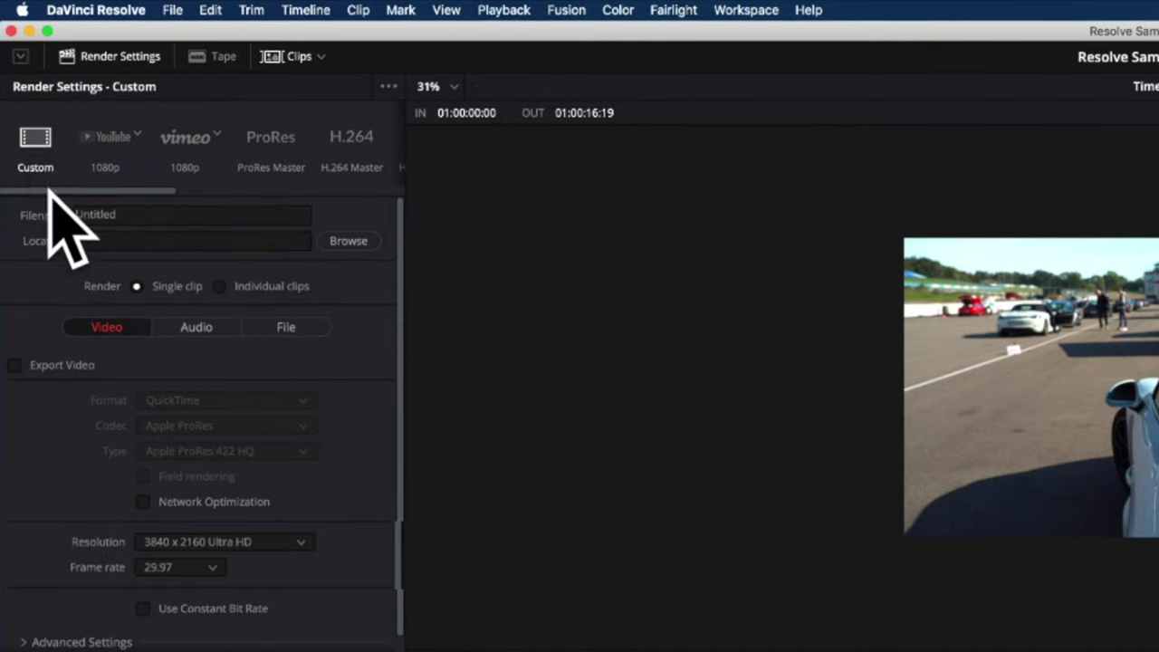
- Re-enable video export, name the output KNUTSTORP and save it to the Resolve folder
click(13, 365)
click(145, 214)
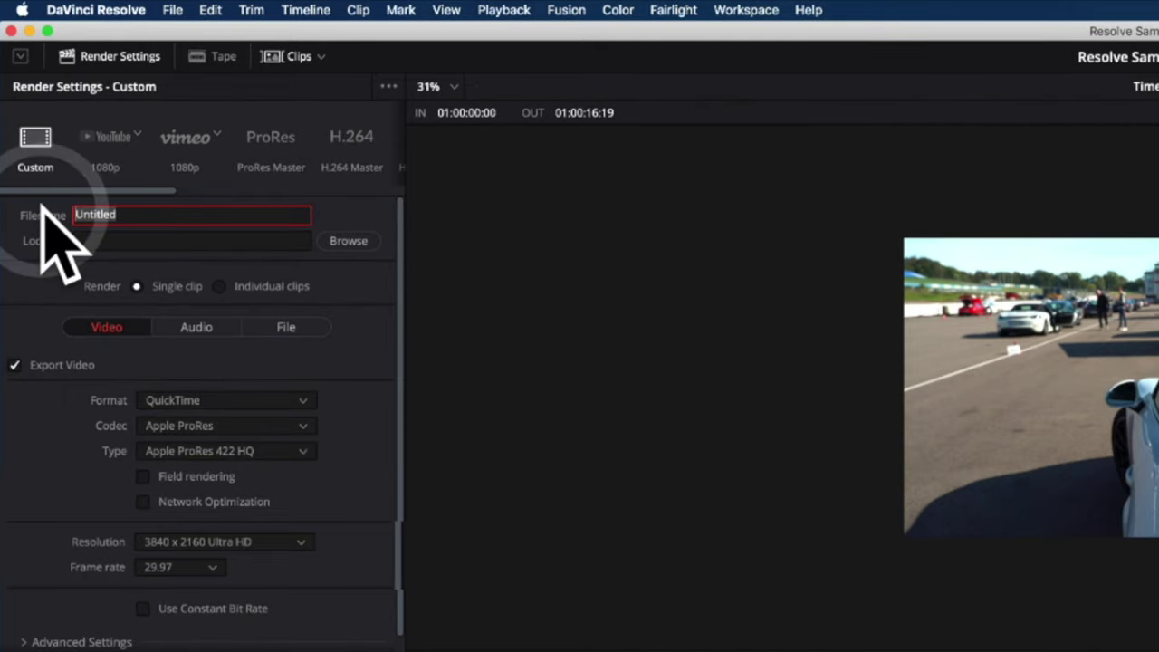
text(KNUTSTORP)
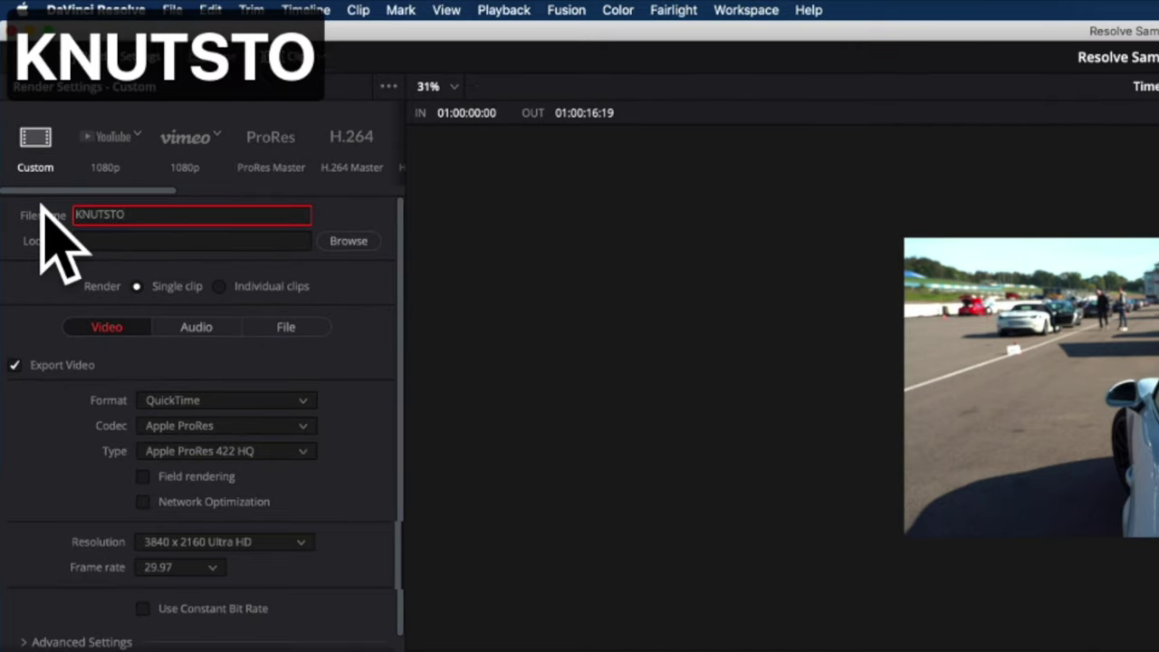
key(Return)
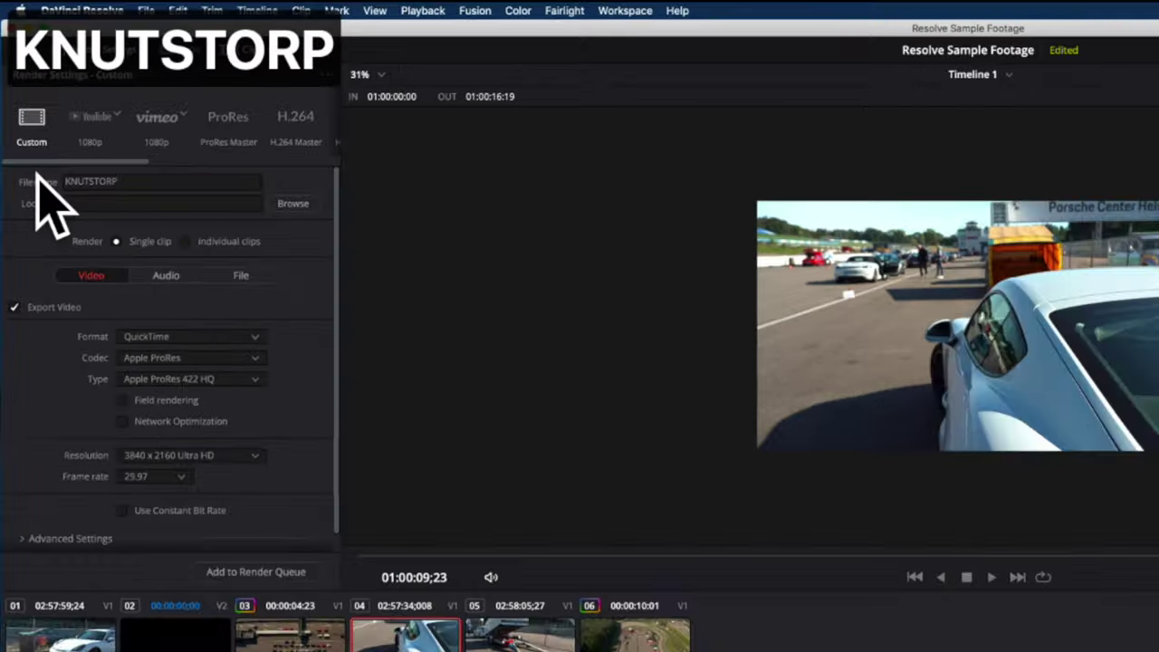
click(299, 205)
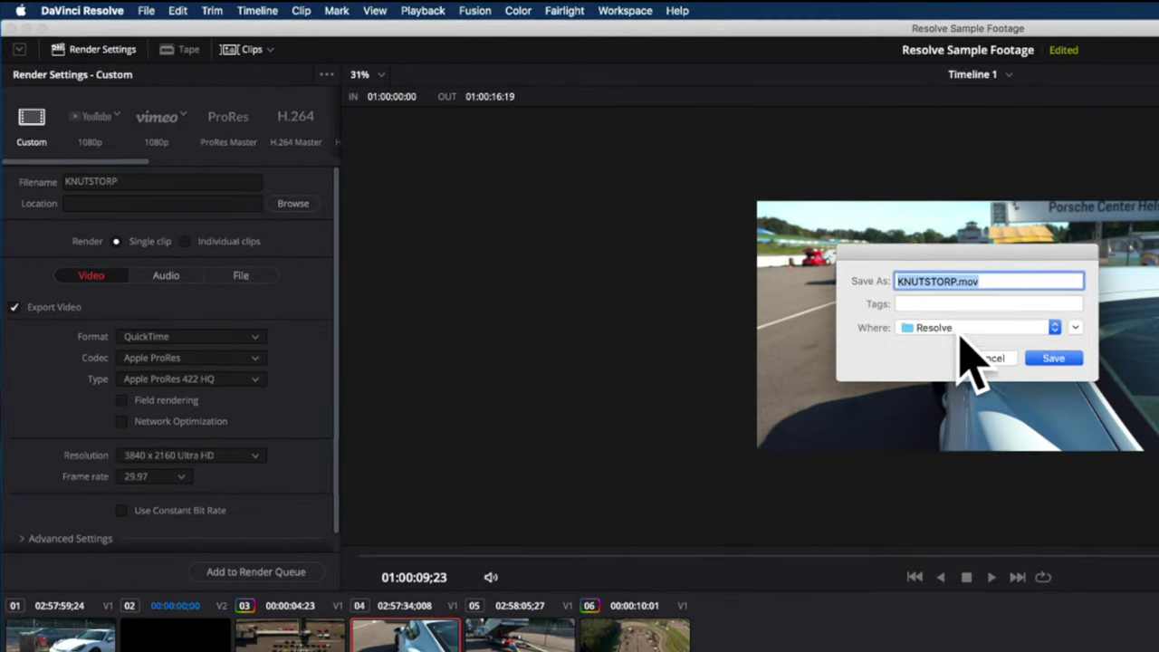
click(1056, 359)
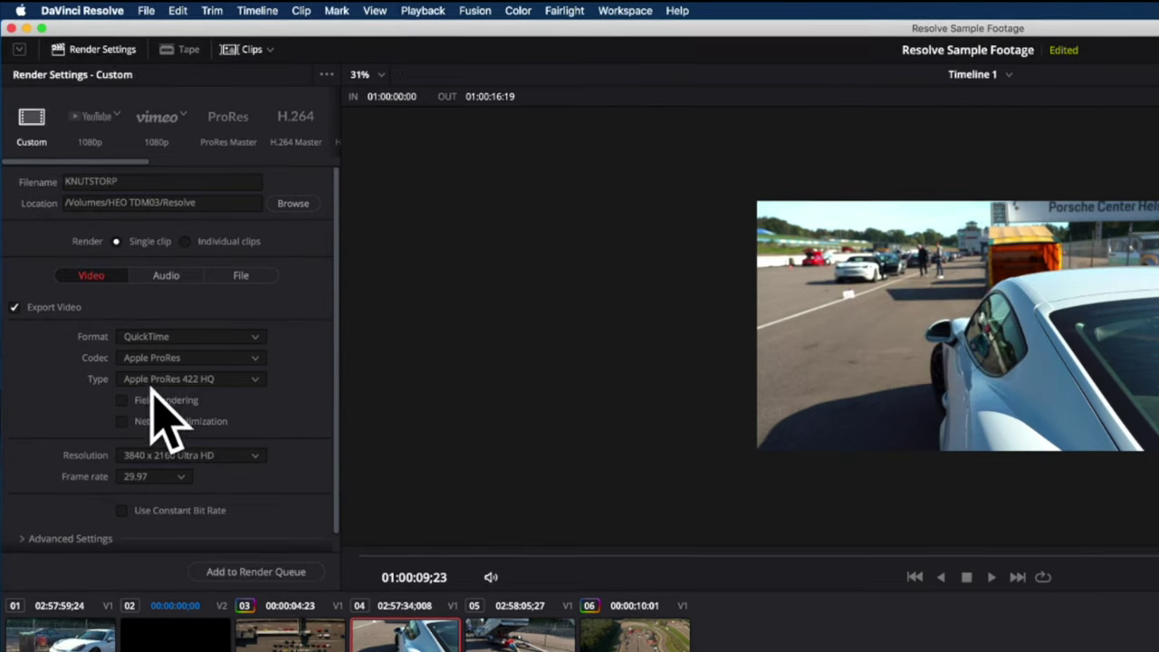
- Set output resolution to 1920 x 1080 HD and add the render to the queue as Job 1
click(165, 455)
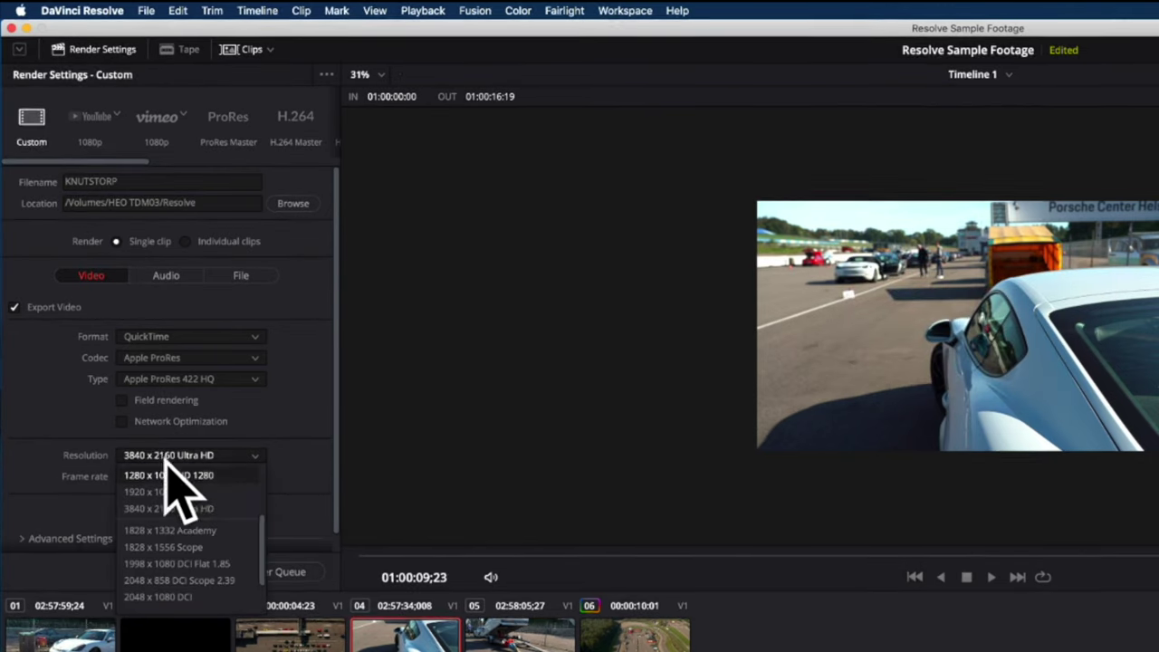
click(177, 493)
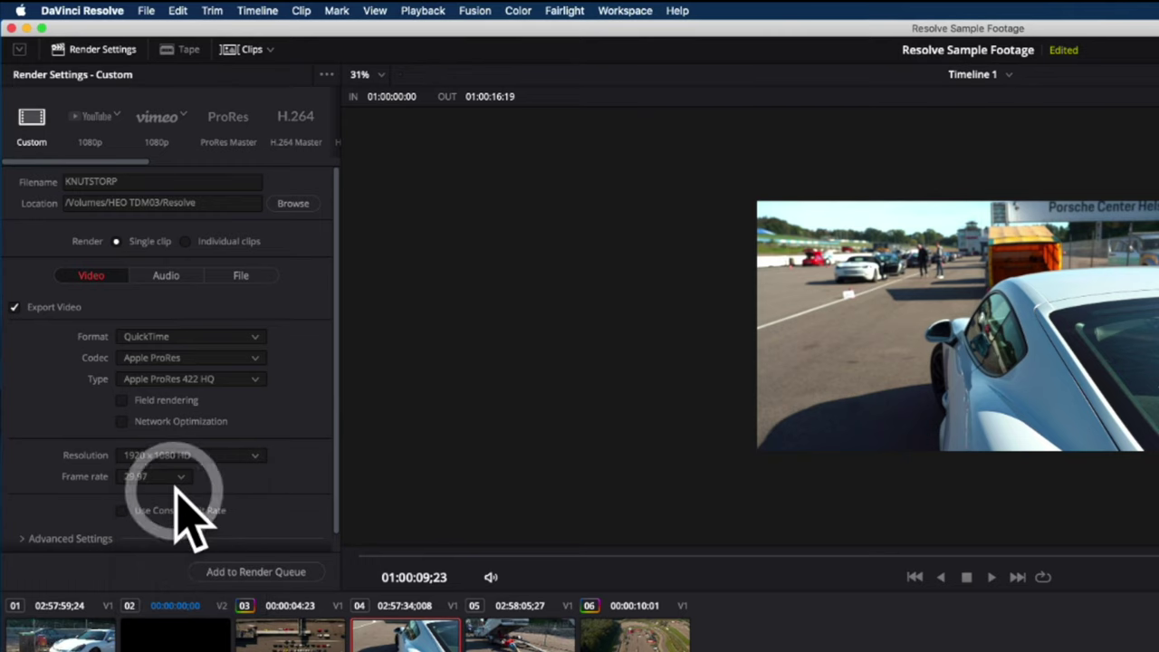
click(247, 570)
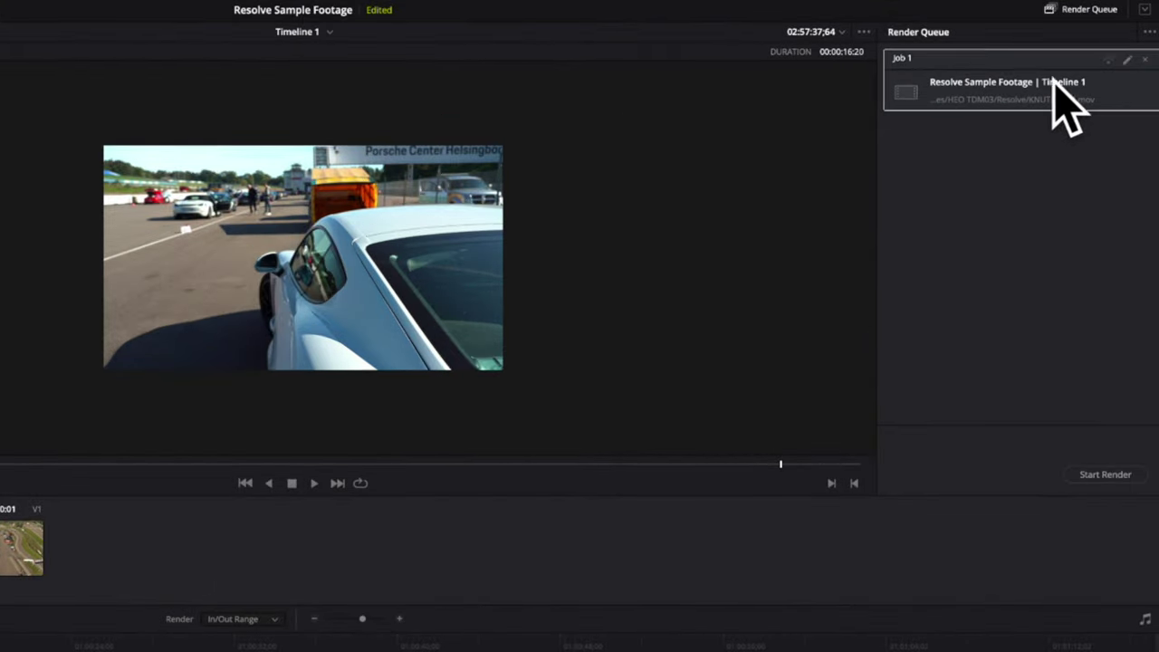
- Render Job 1 to KNUTSTORP.mov until it completes in 00:00:15
click(1103, 475)
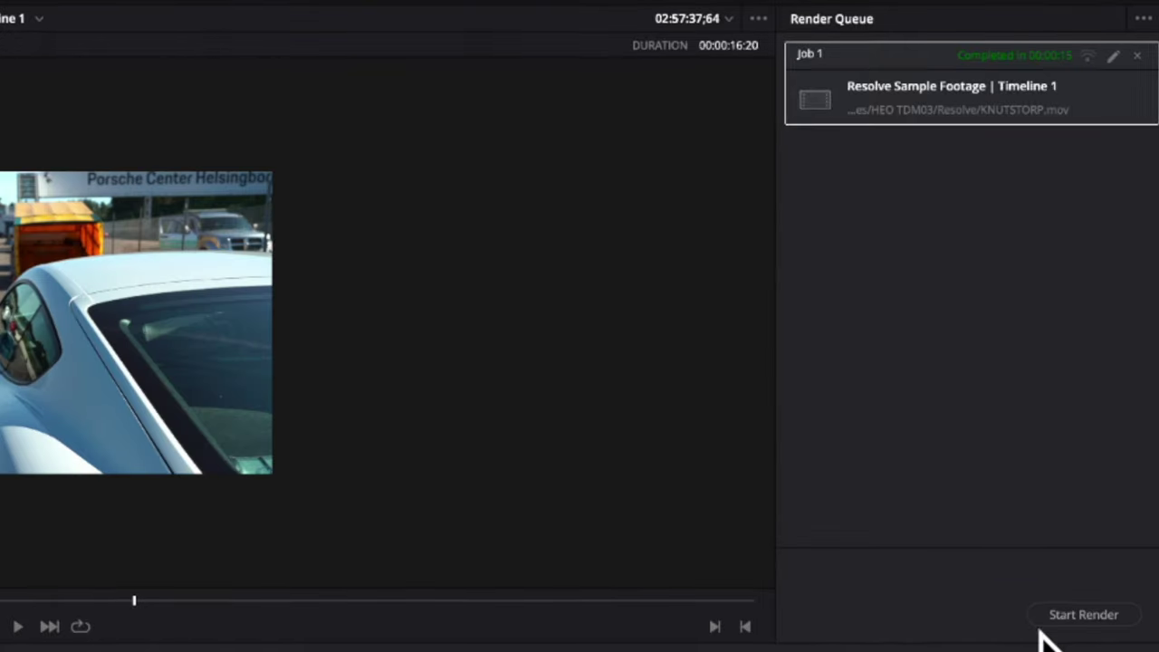
scroll(577, 251, down, 2)
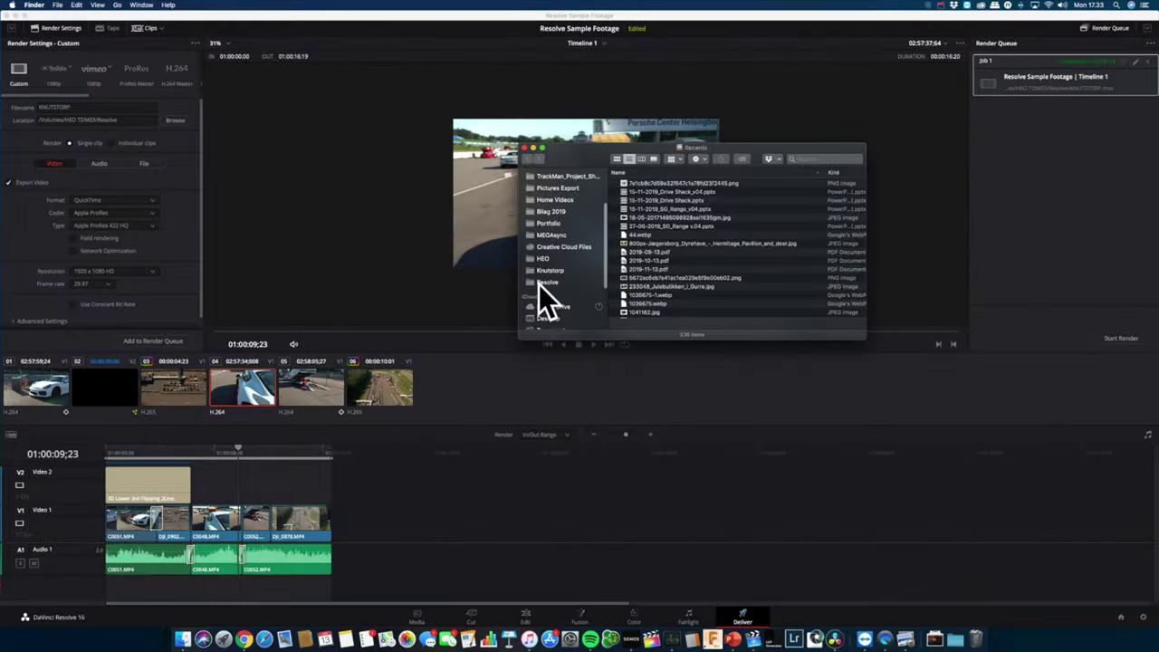
- Open the Resolve folder in Finder and select the rendered KNUTSTORP.mov file
click(540, 283)
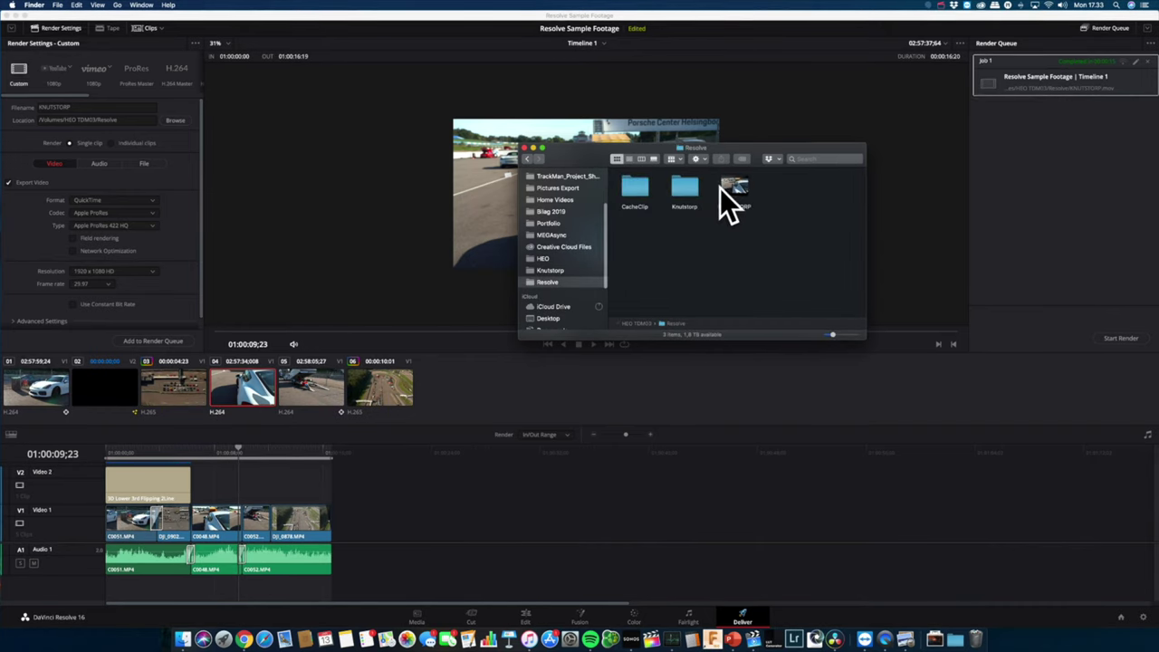
click(724, 187)
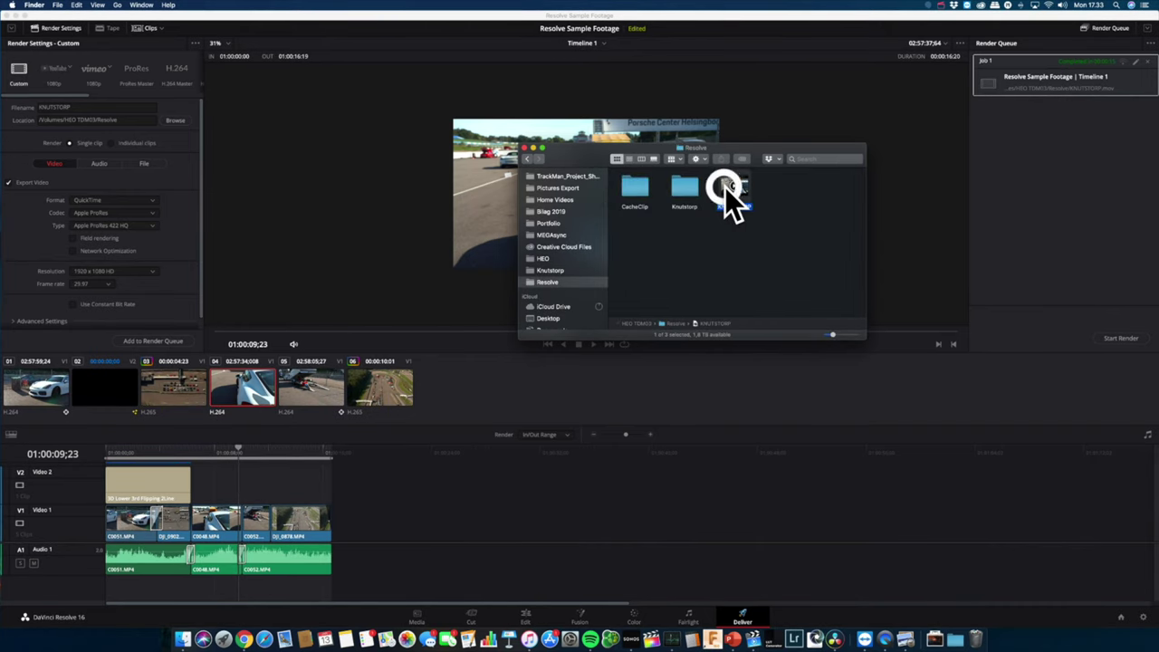